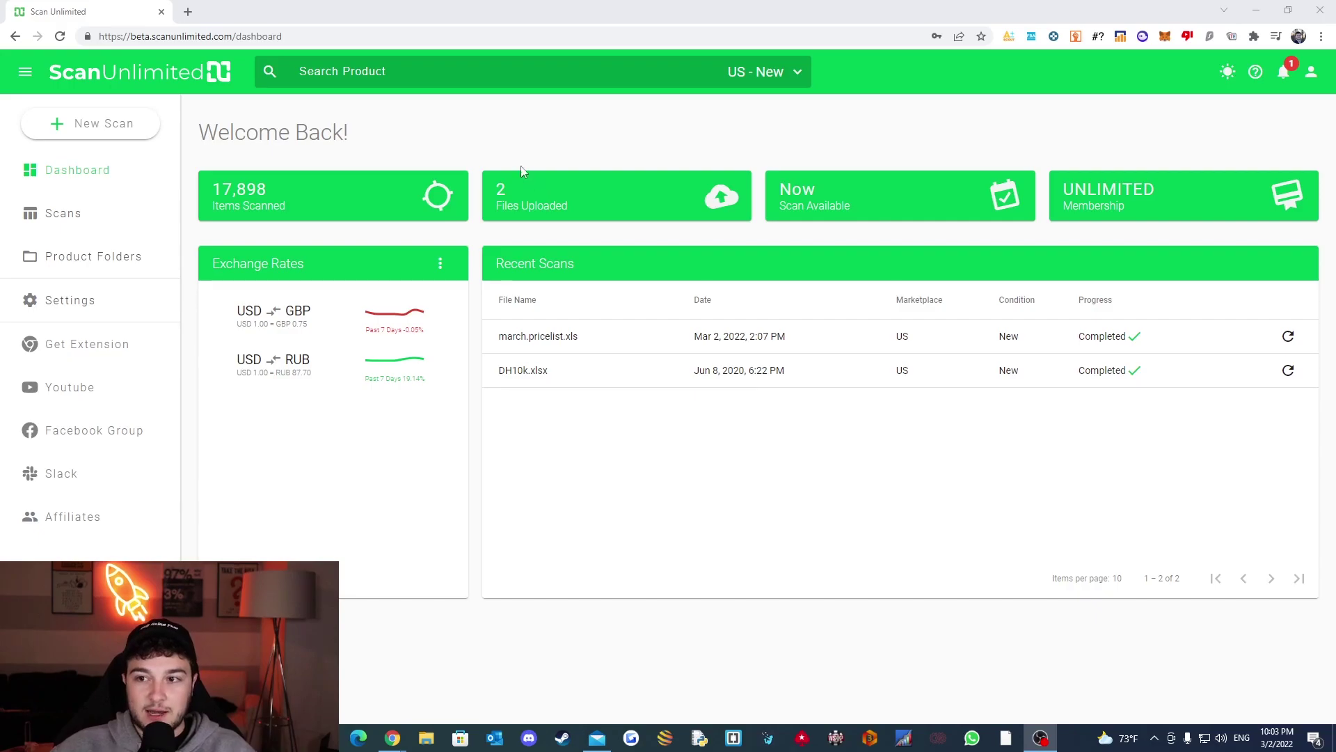
# - Upload the march.pricelist.xls price list from the computer as a new scan
pyautogui.click(129, 134)
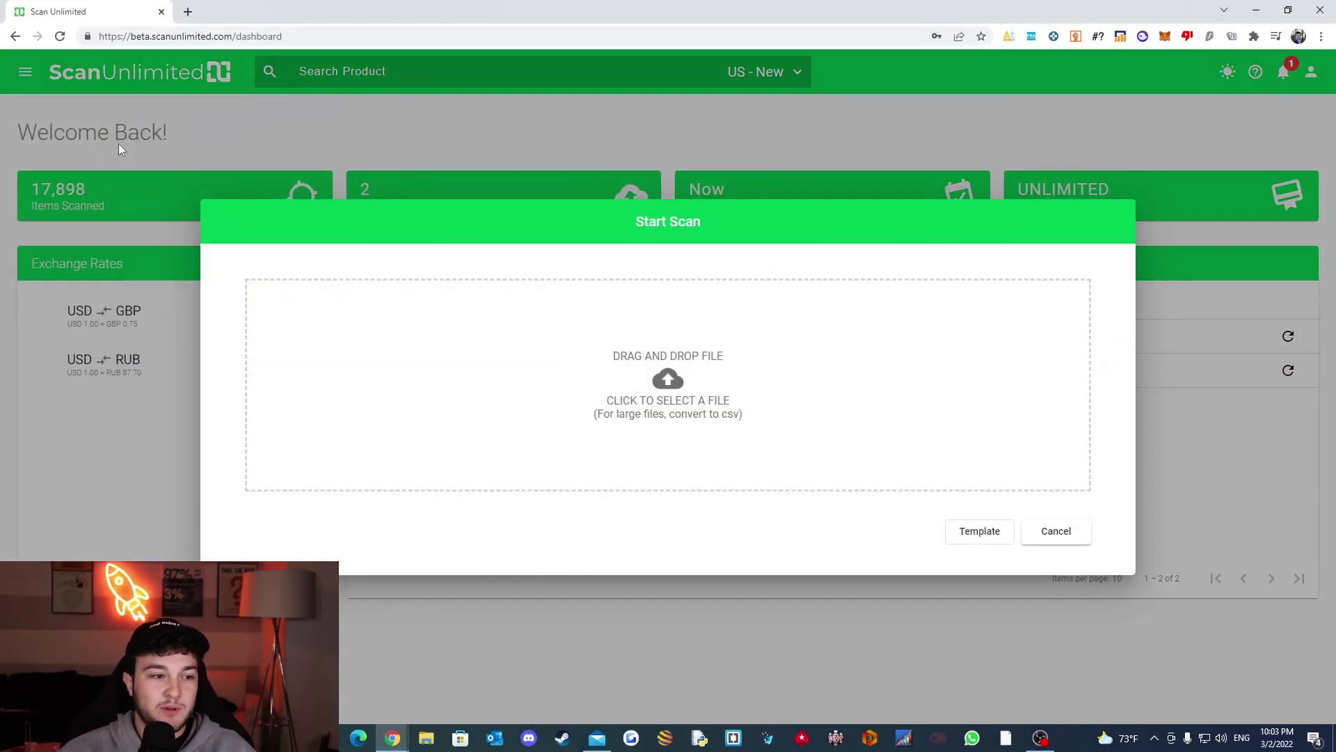
pyautogui.click(697, 381)
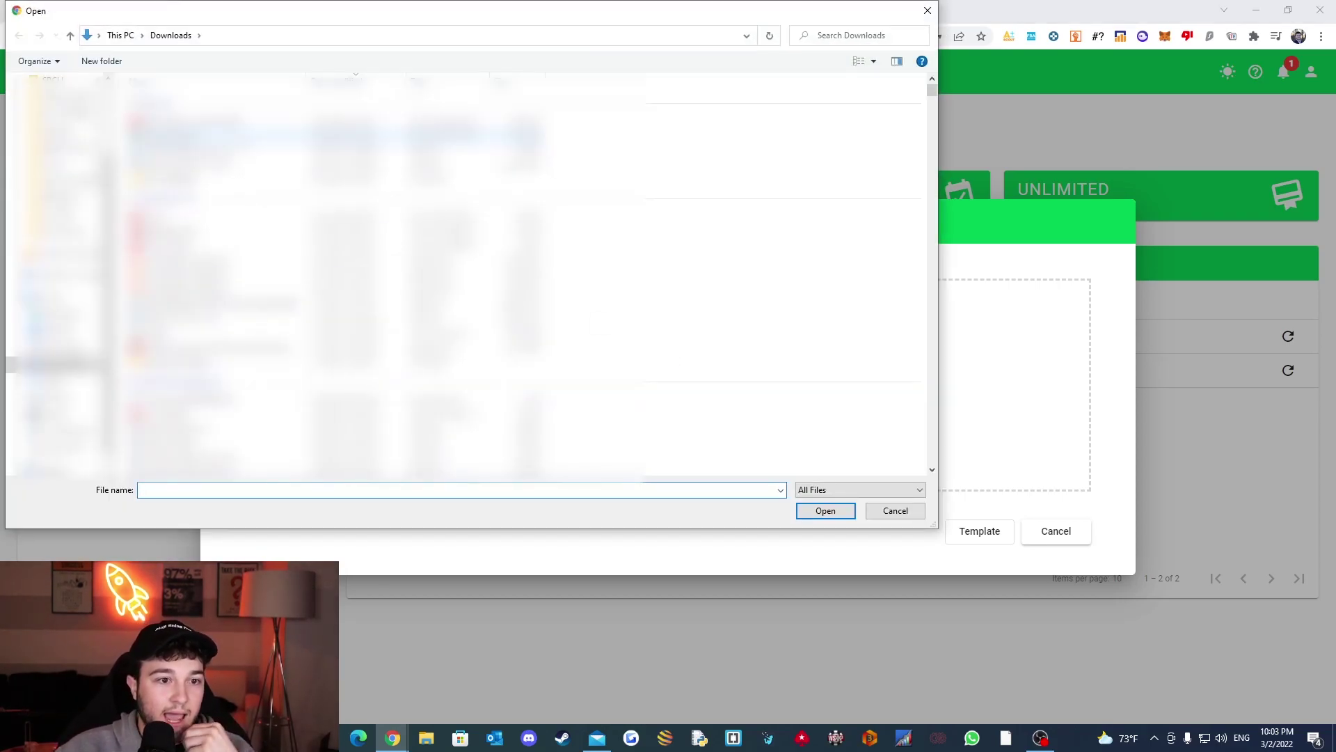
pyautogui.click(819, 511)
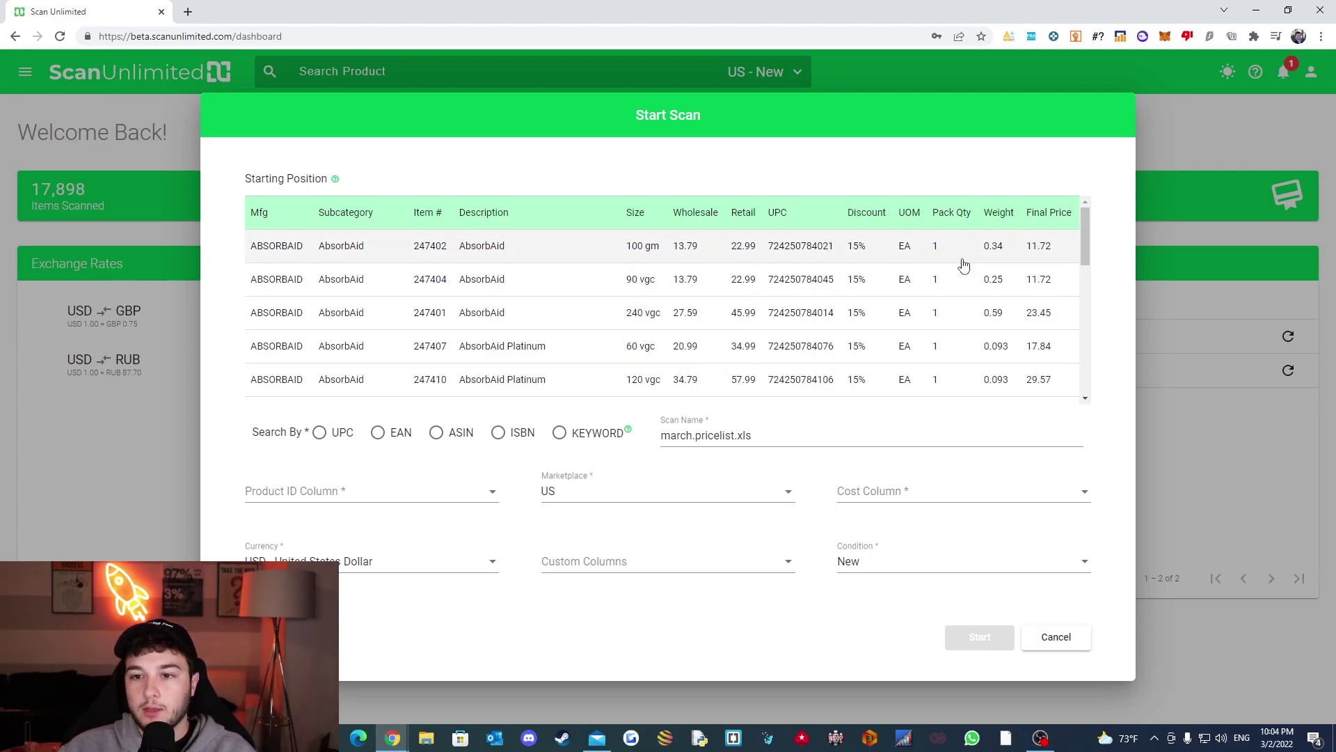
# - Look up products by UPC, using the UPC column as the product ID column
pyautogui.click(318, 438)
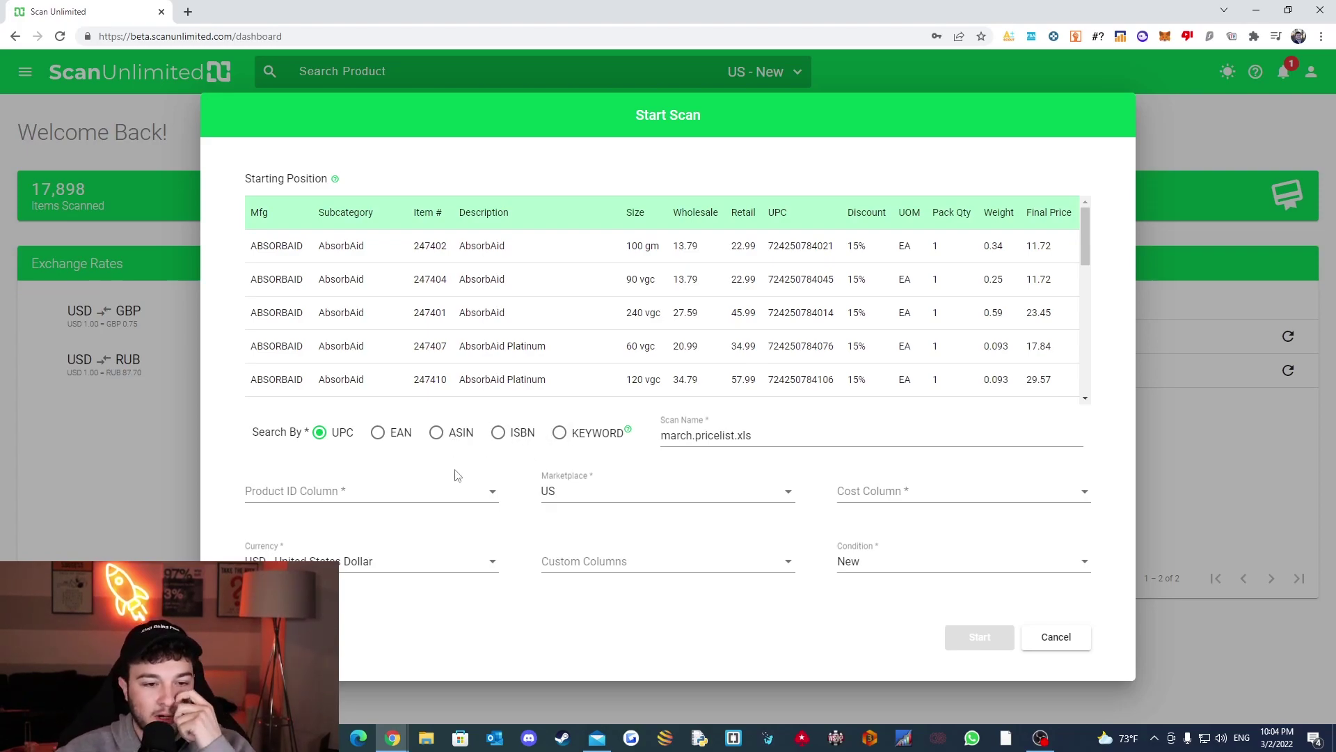
pyautogui.click(423, 491)
pyautogui.scroll(-3, 385, 550)
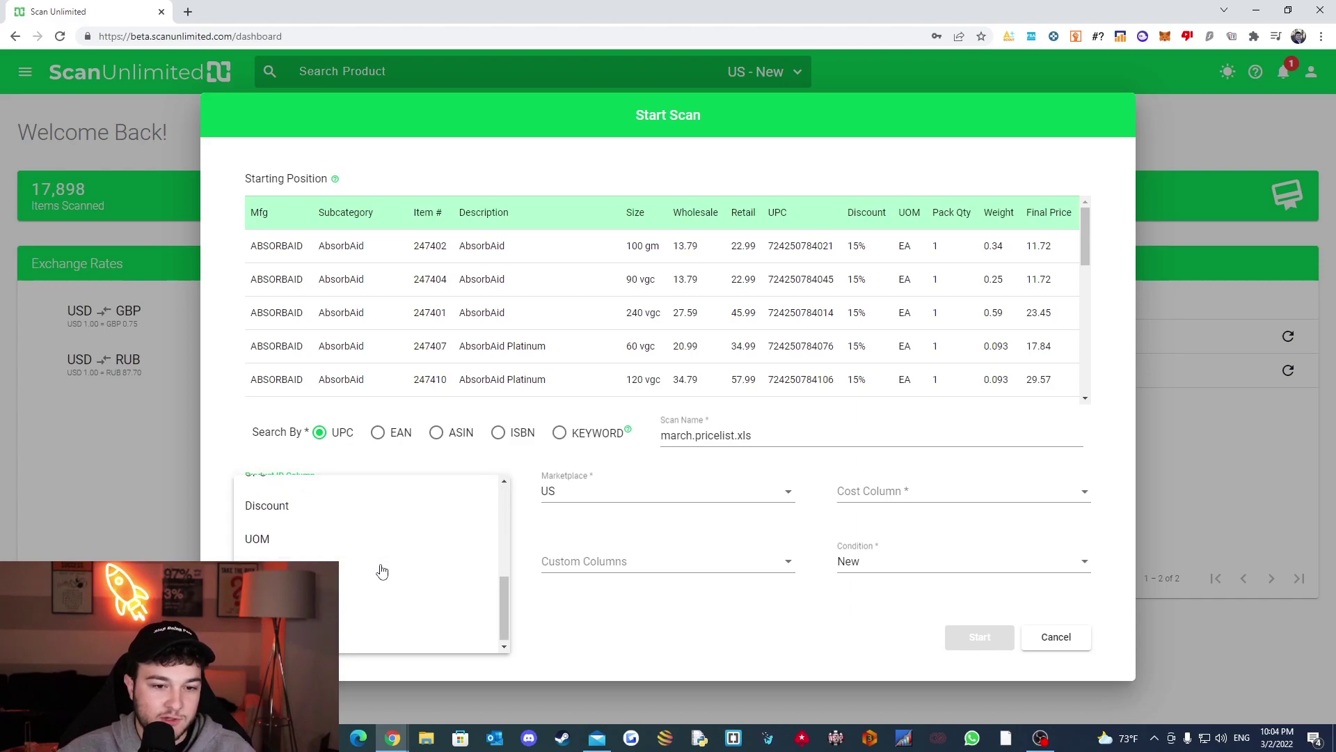
pyautogui.scroll(2, 337, 546)
pyautogui.click(338, 543)
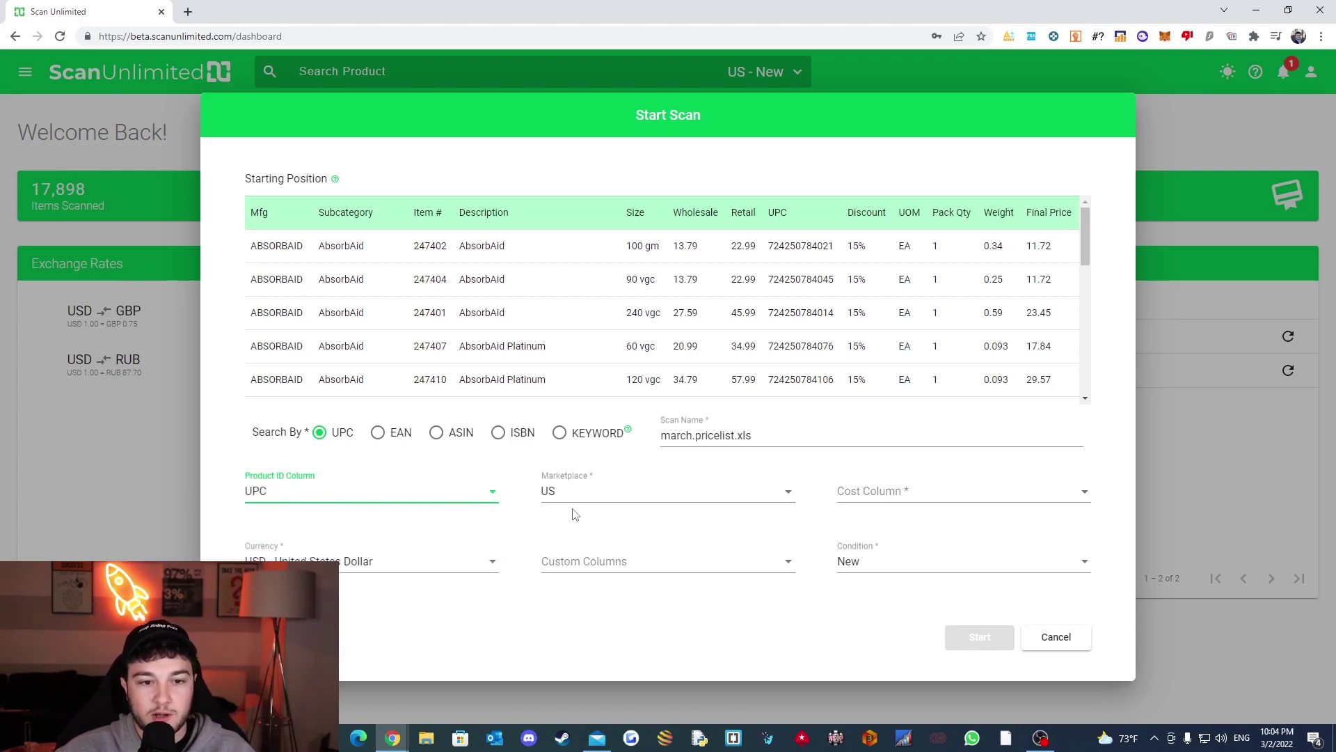
# - Use Final Price as the cost column and start scanning the price list
pyautogui.click(938, 494)
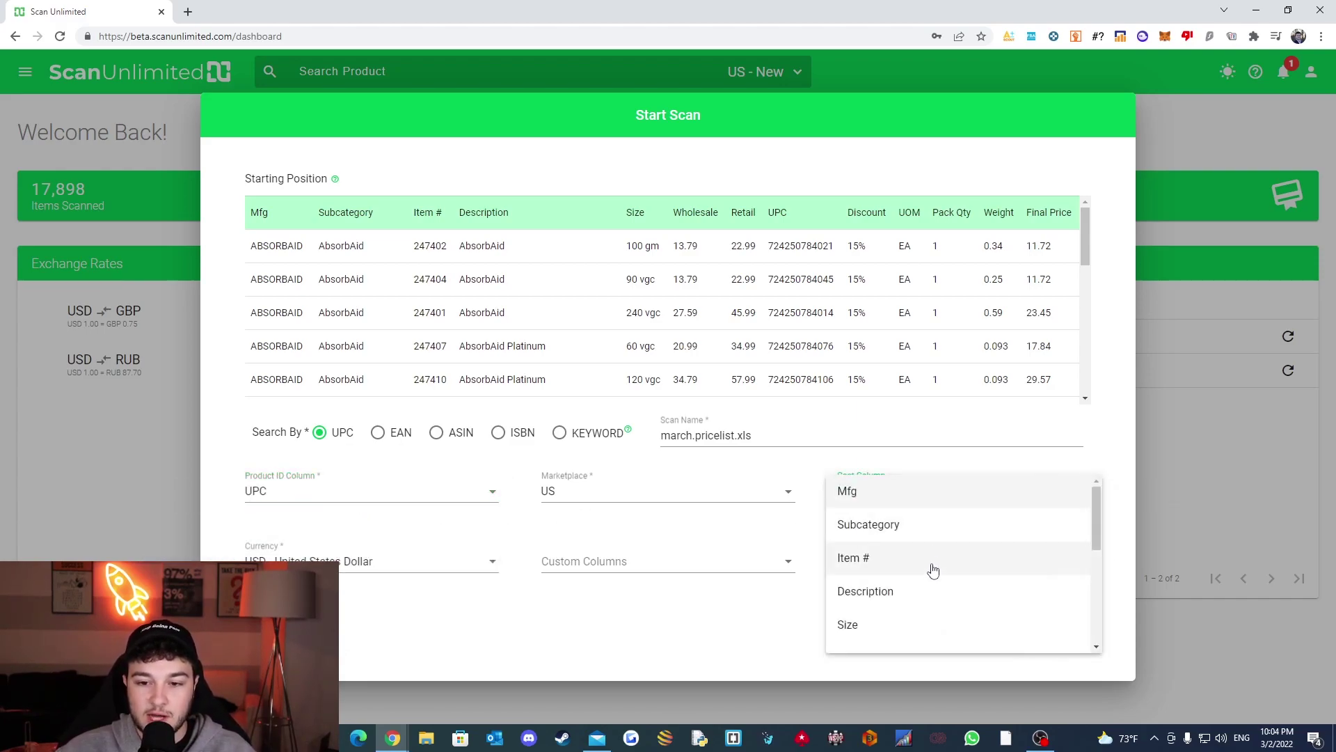
pyautogui.scroll(-4, 933, 566)
pyautogui.click(897, 637)
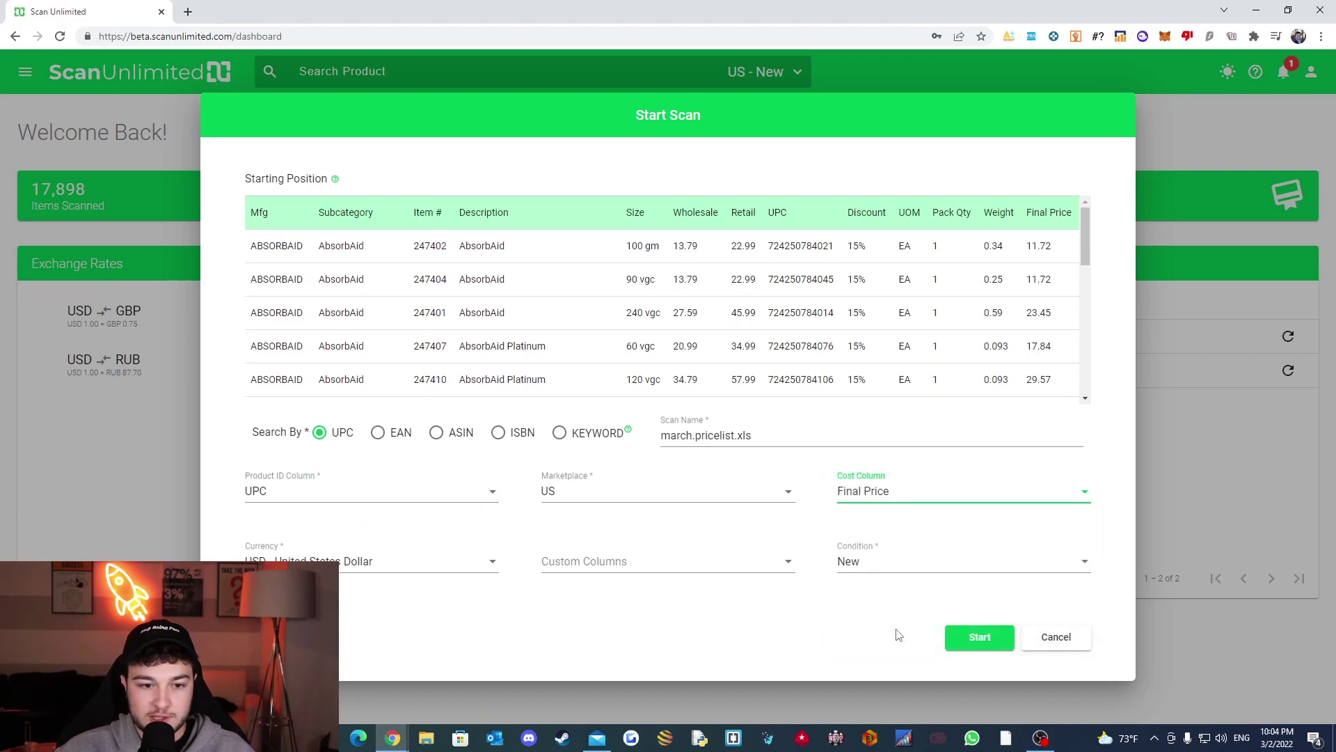
pyautogui.click(955, 638)
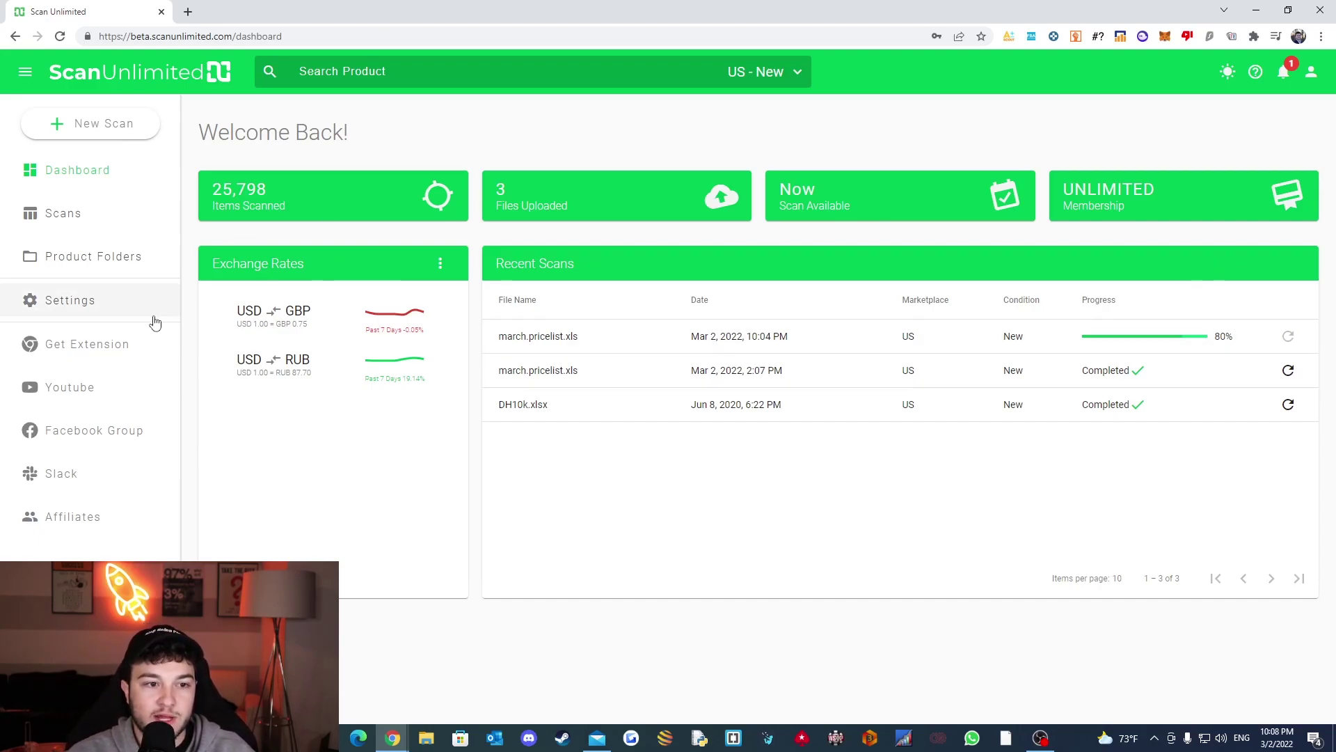
# - Change Scan Settings shipping cost per pound to .20, save, and go back to the dashboard
pyautogui.click(117, 311)
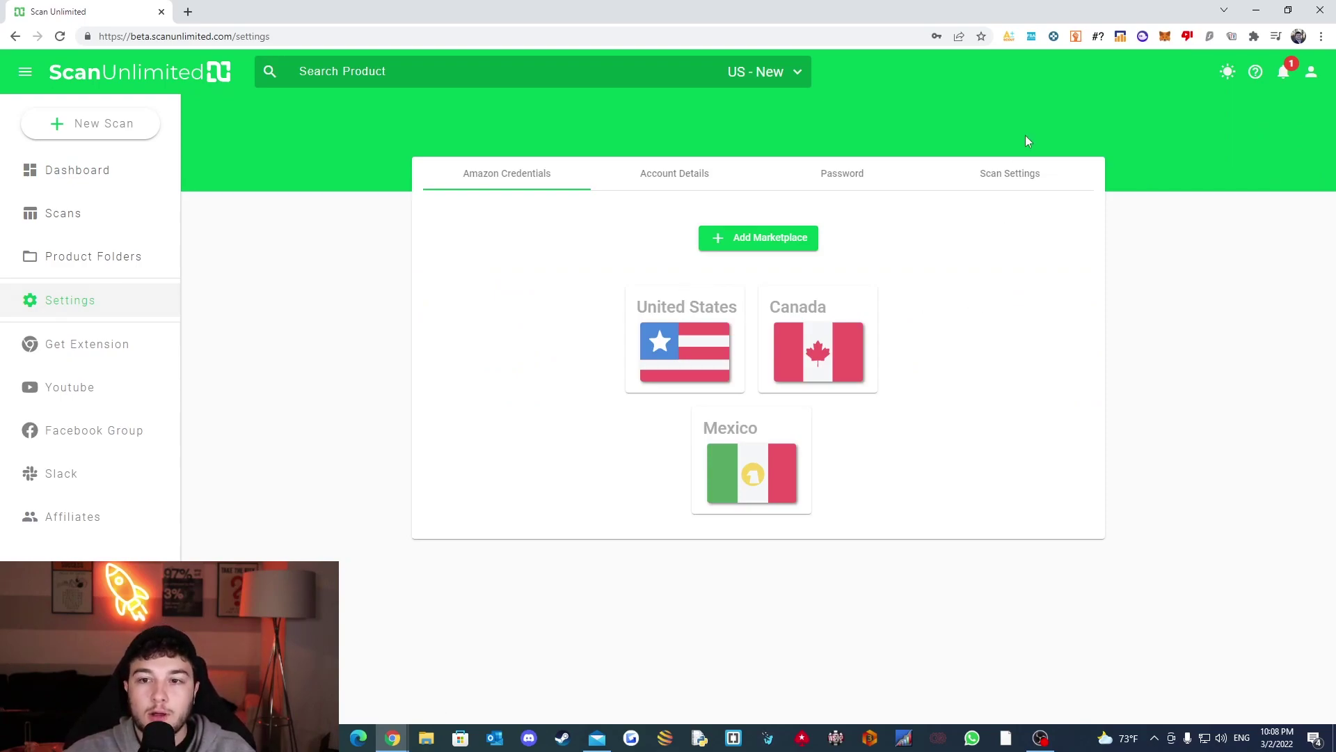
pyautogui.click(1022, 176)
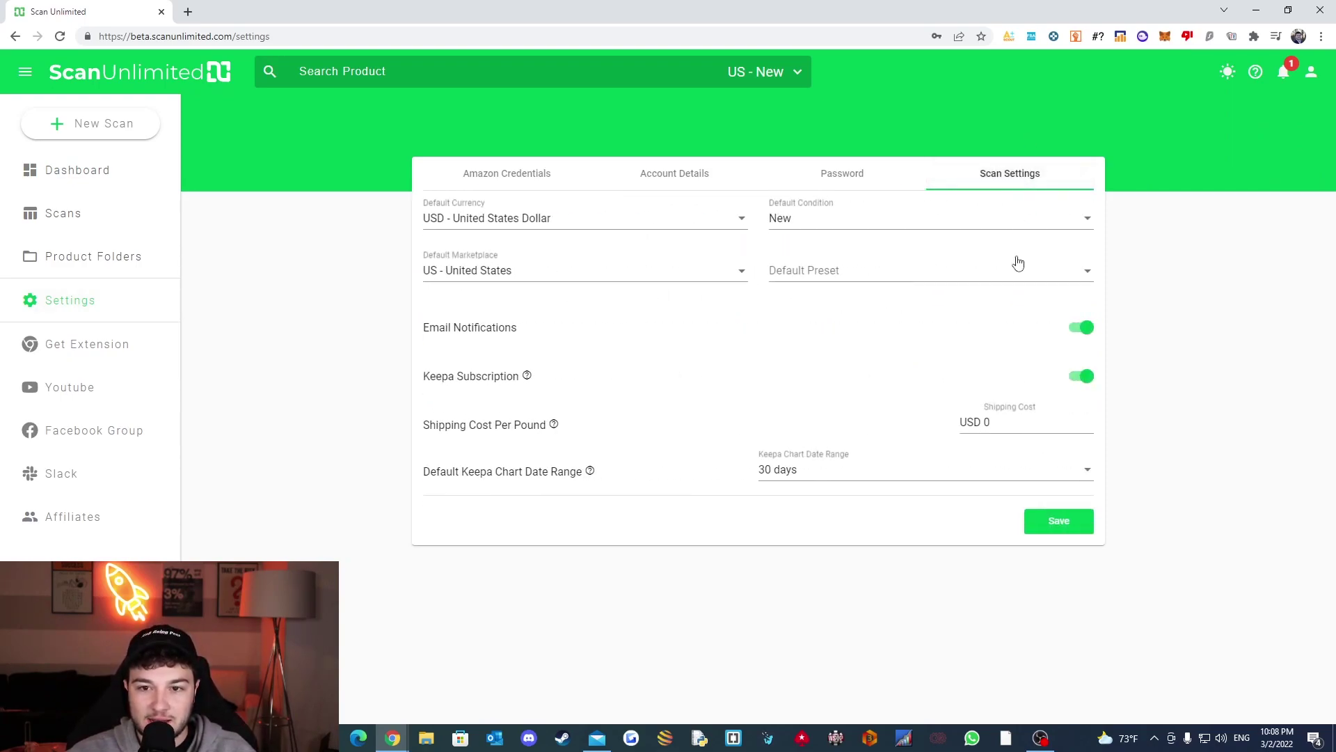
pyautogui.click(1013, 420)
pyautogui.doubleClick(1012, 421)
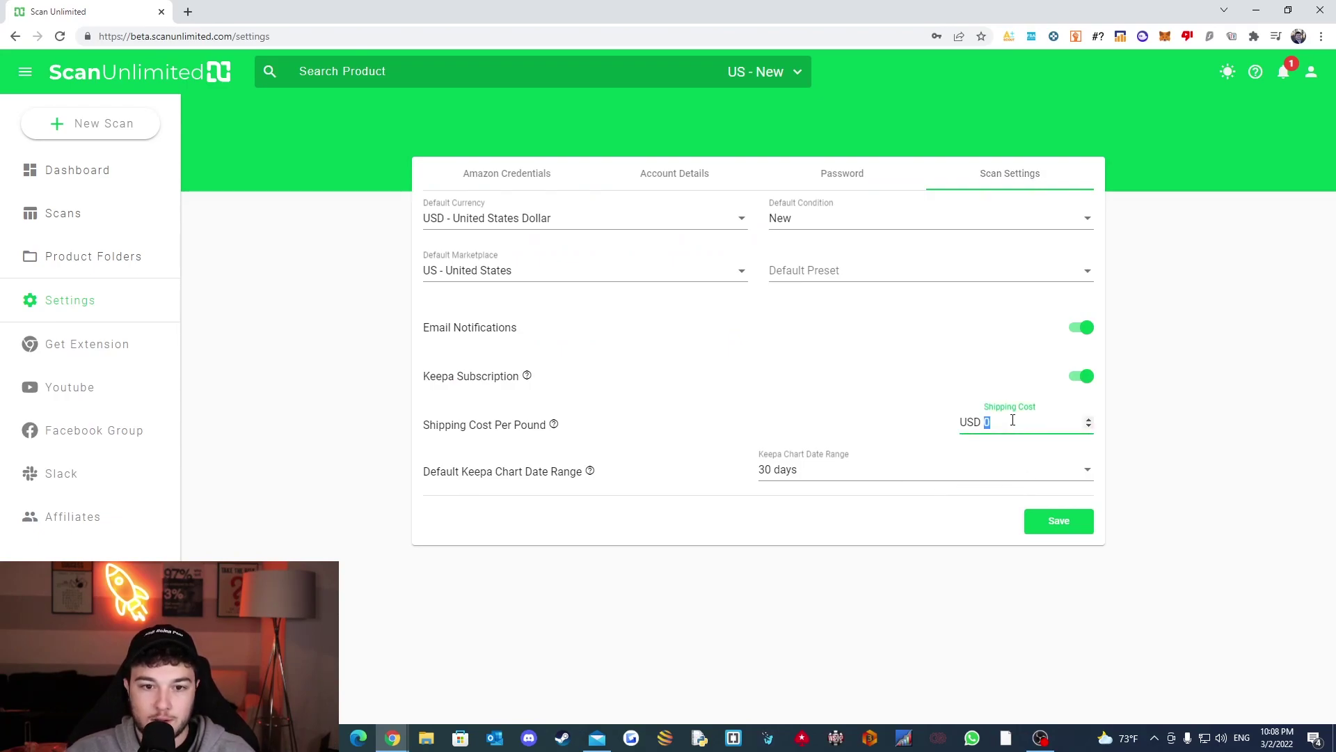
pyautogui.write('.')
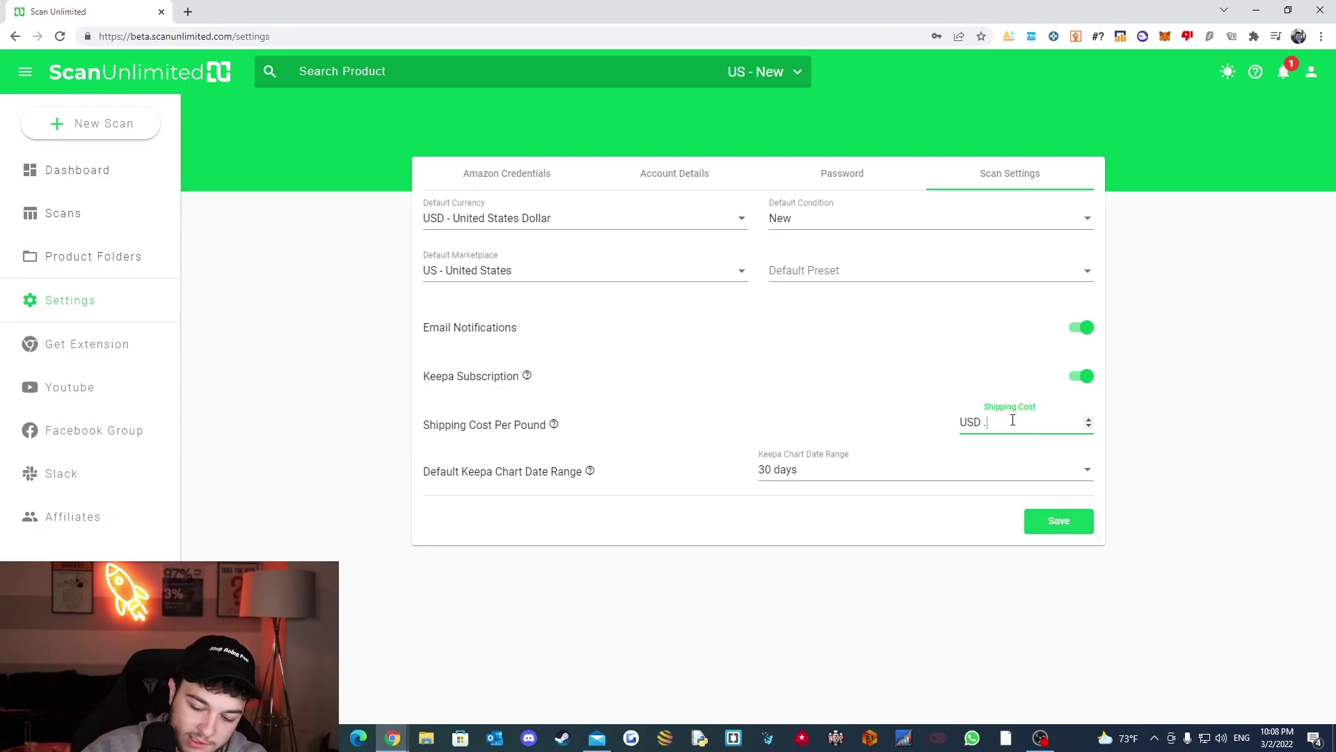
pyautogui.write('20')
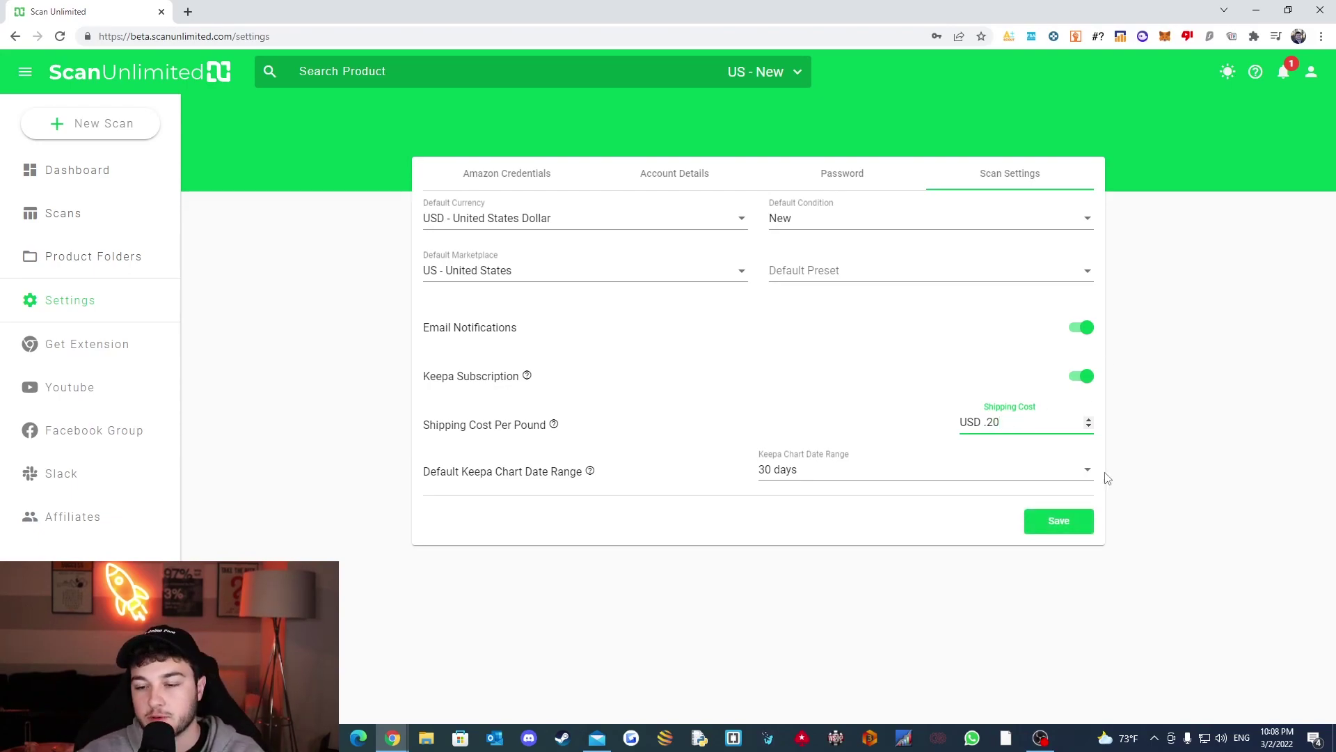
pyautogui.click(1061, 529)
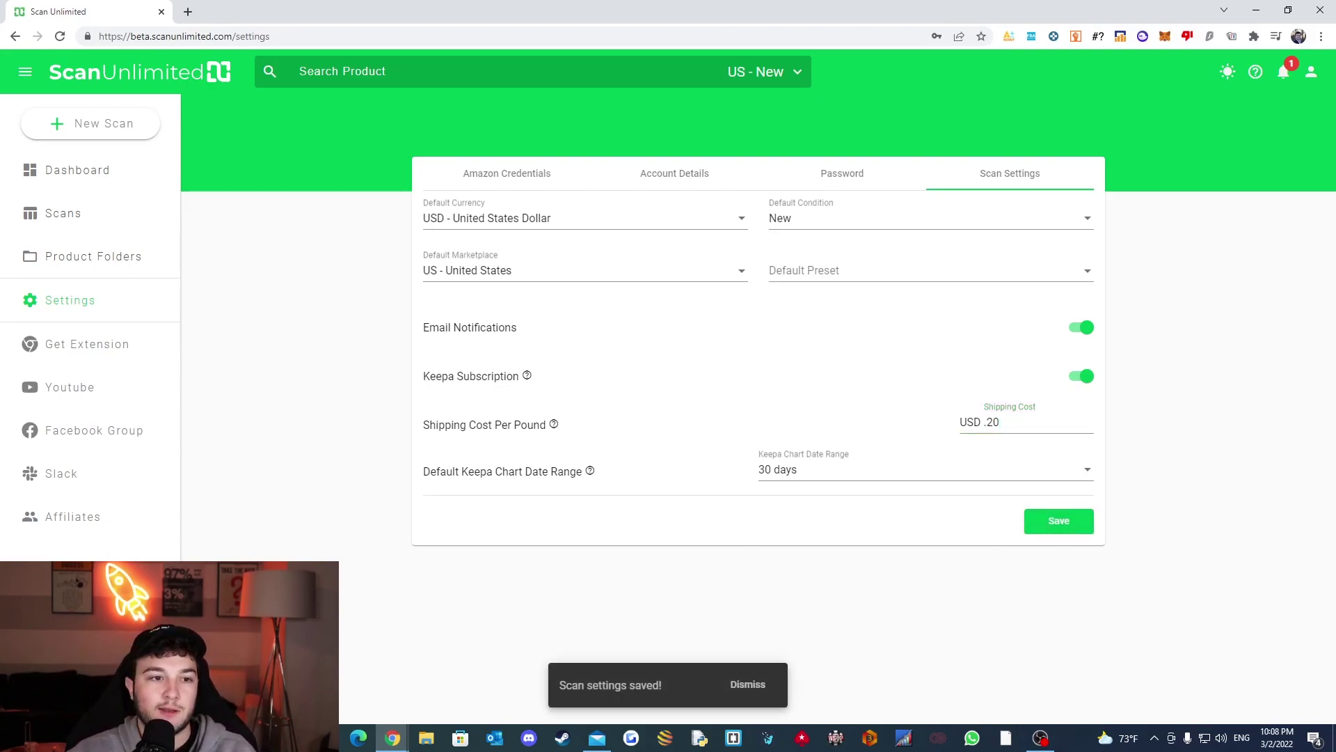
pyautogui.click(80, 166)
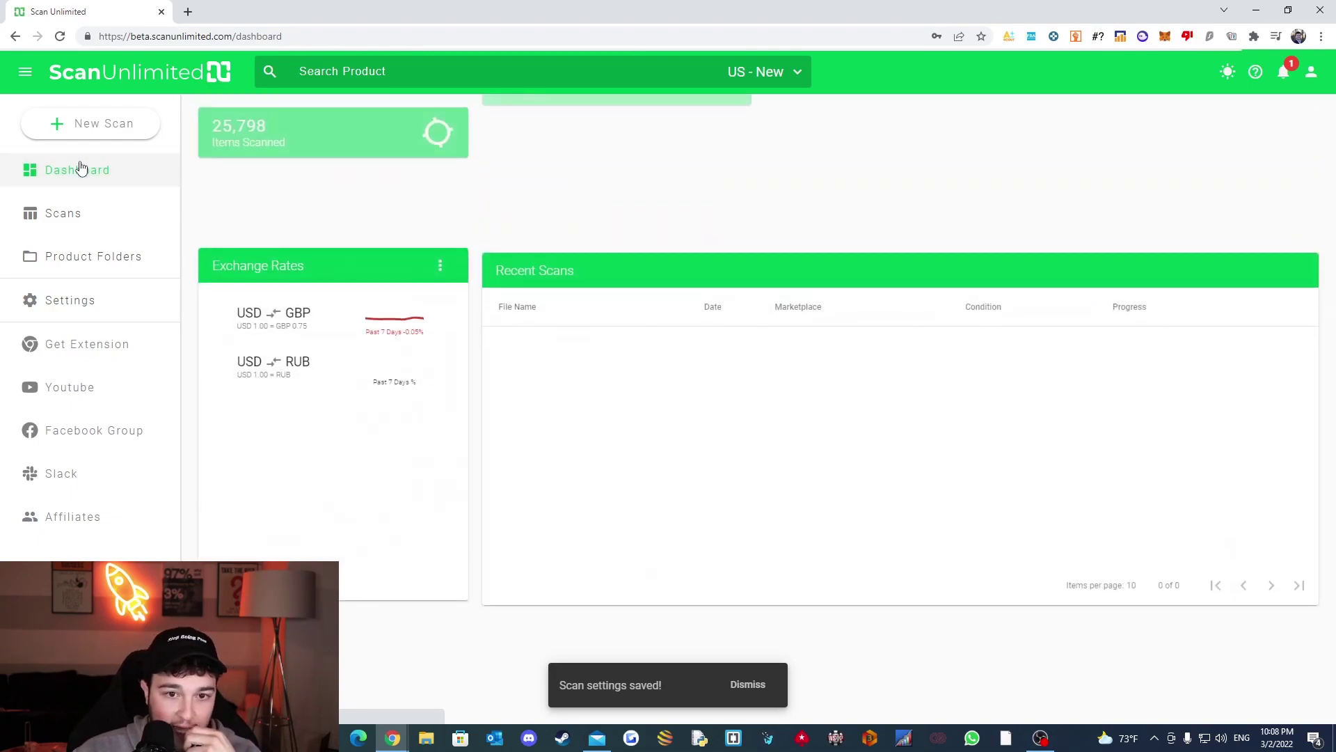
# - Open the Scans list to find the completed 7,900-line march.pricelist.xls scan
pyautogui.click(103, 212)
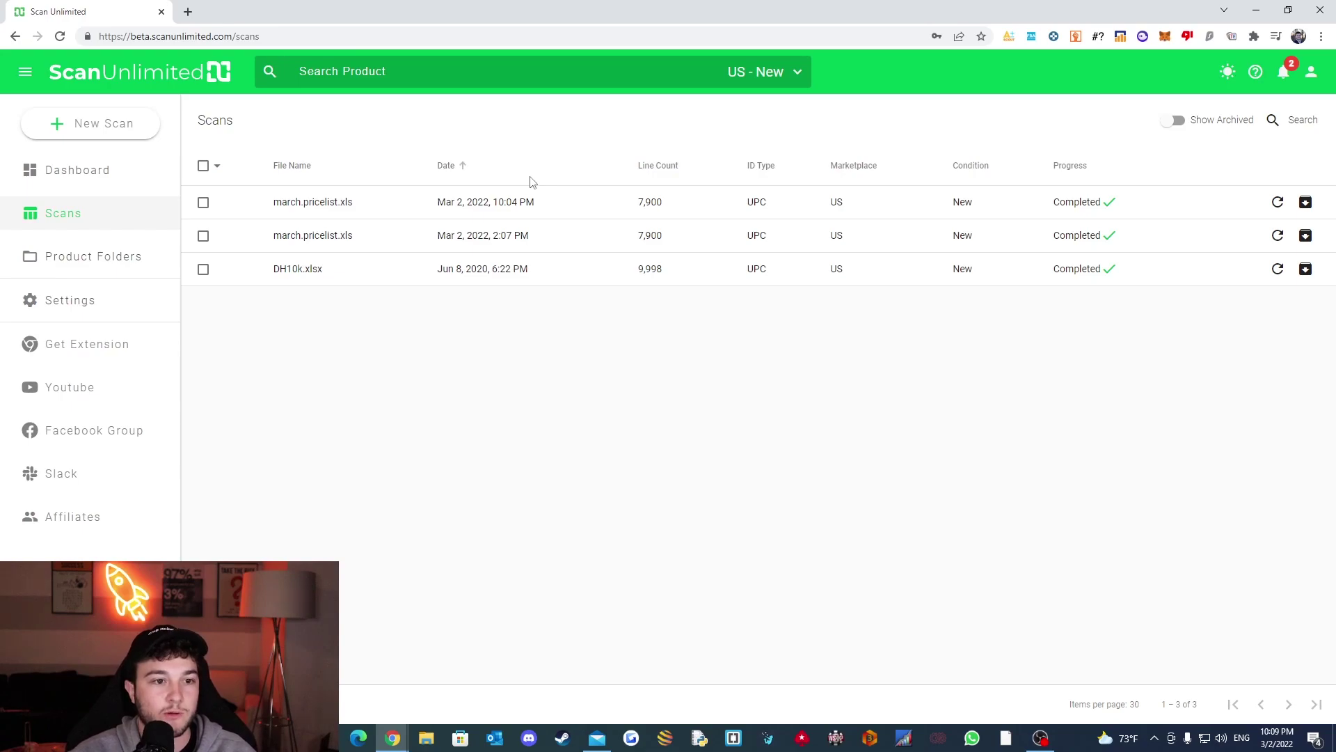
# - Open the newest march.pricelist.xls scan results and scroll across the table's columns
pyautogui.click(527, 202)
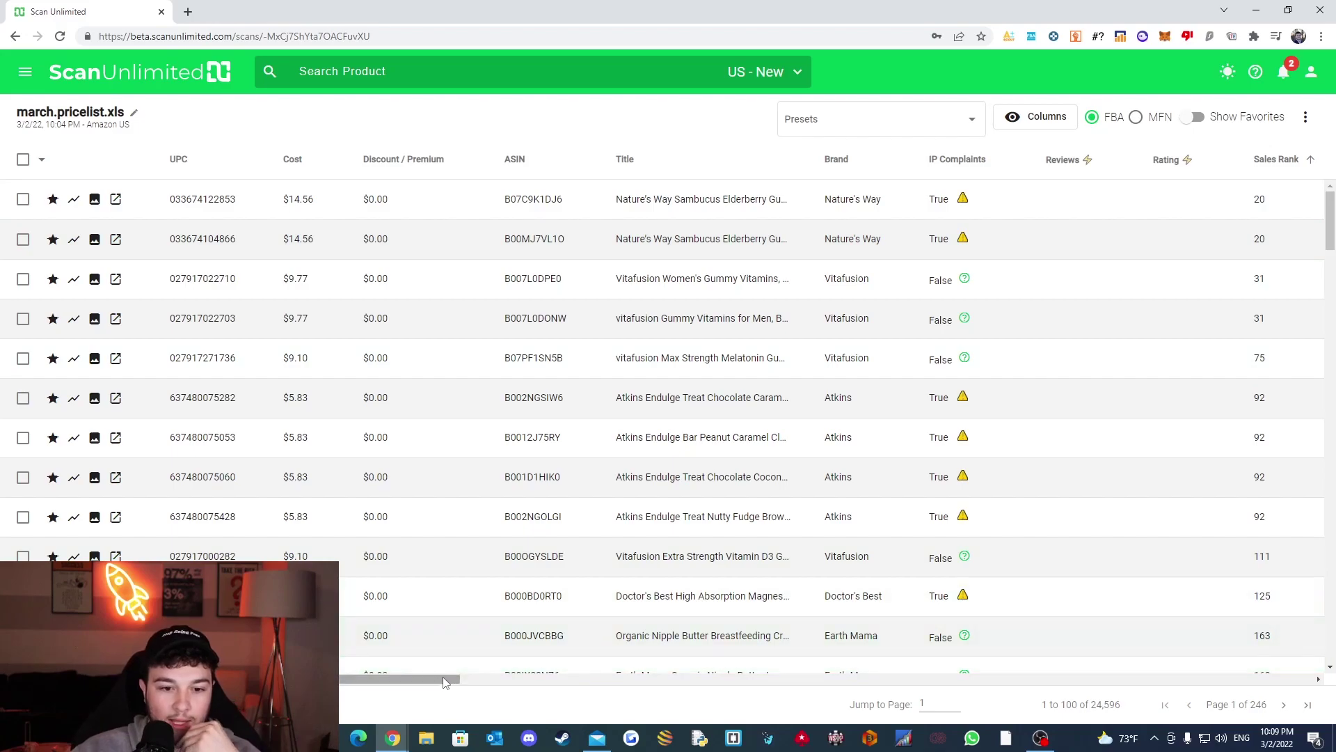
pyautogui.moveTo(442, 680); pyautogui.dragTo(736, 662)
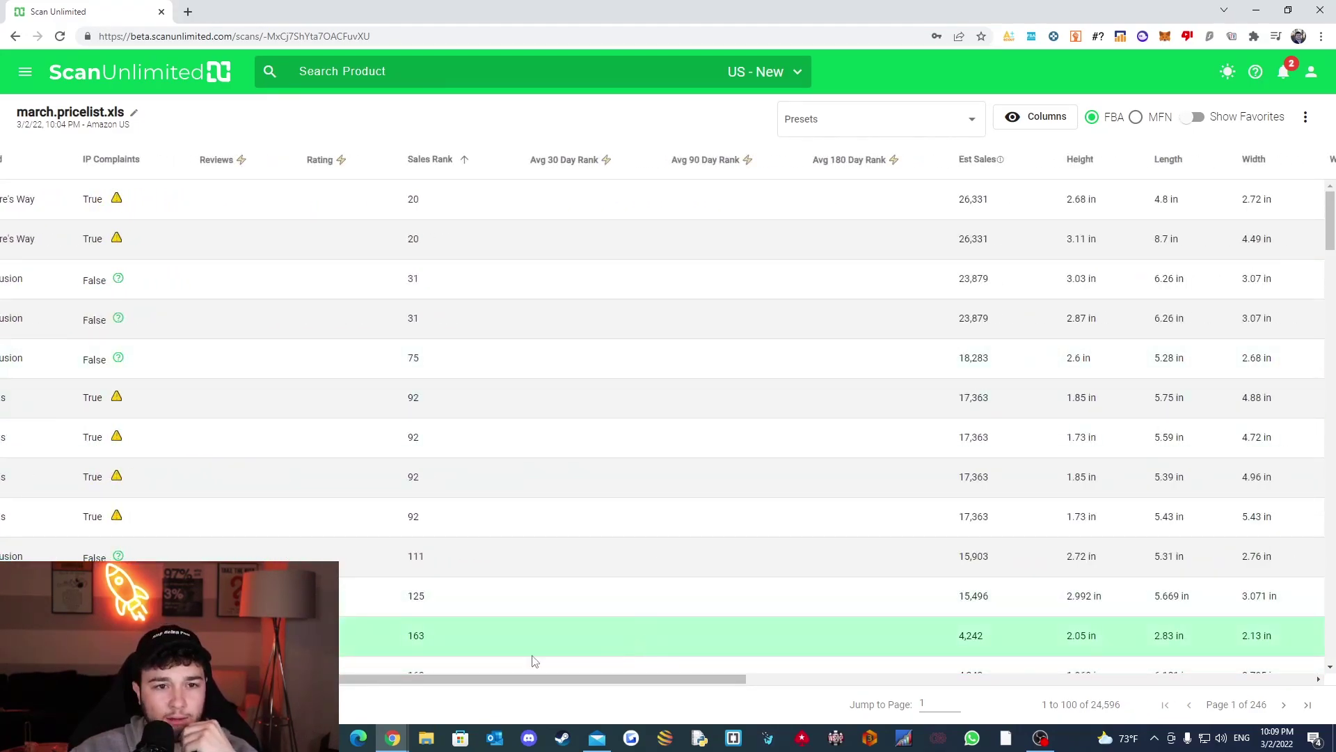
pyautogui.moveTo(487, 674); pyautogui.dragTo(1096, 639)
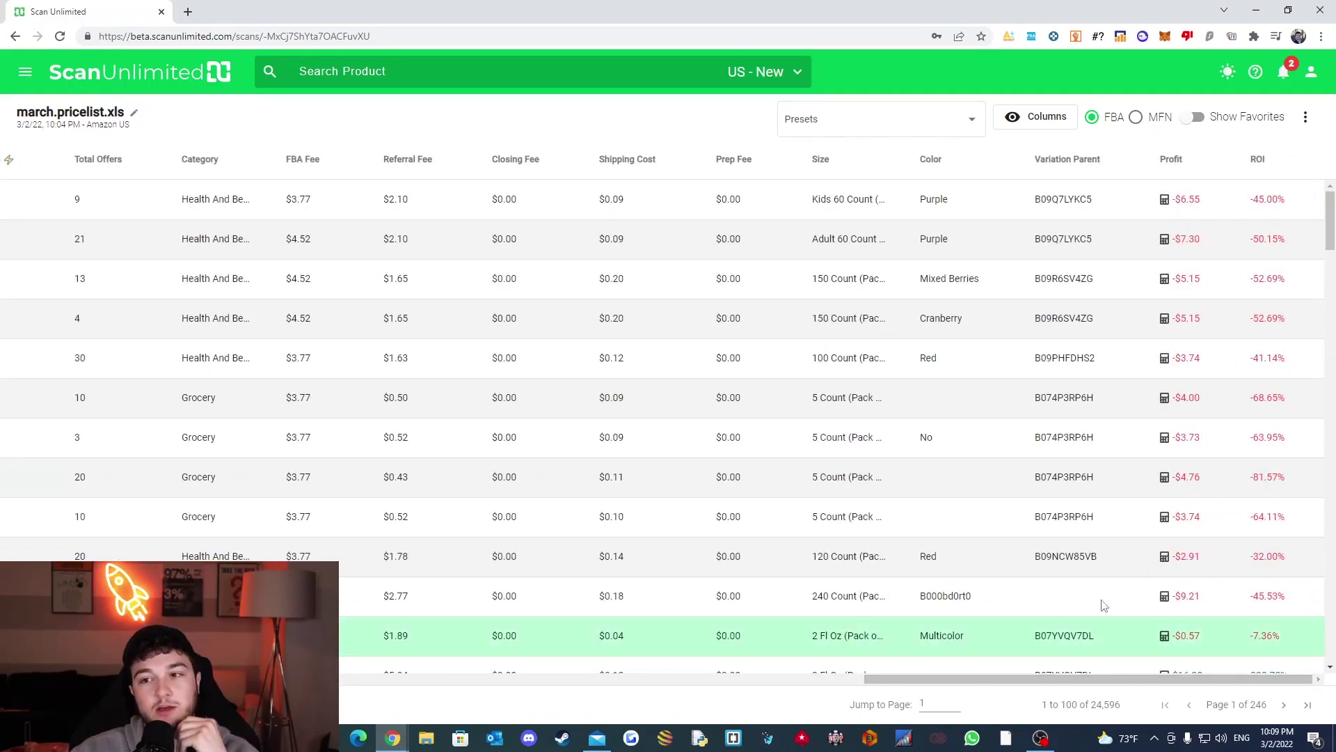
pyautogui.moveTo(946, 671); pyautogui.dragTo(369, 674)
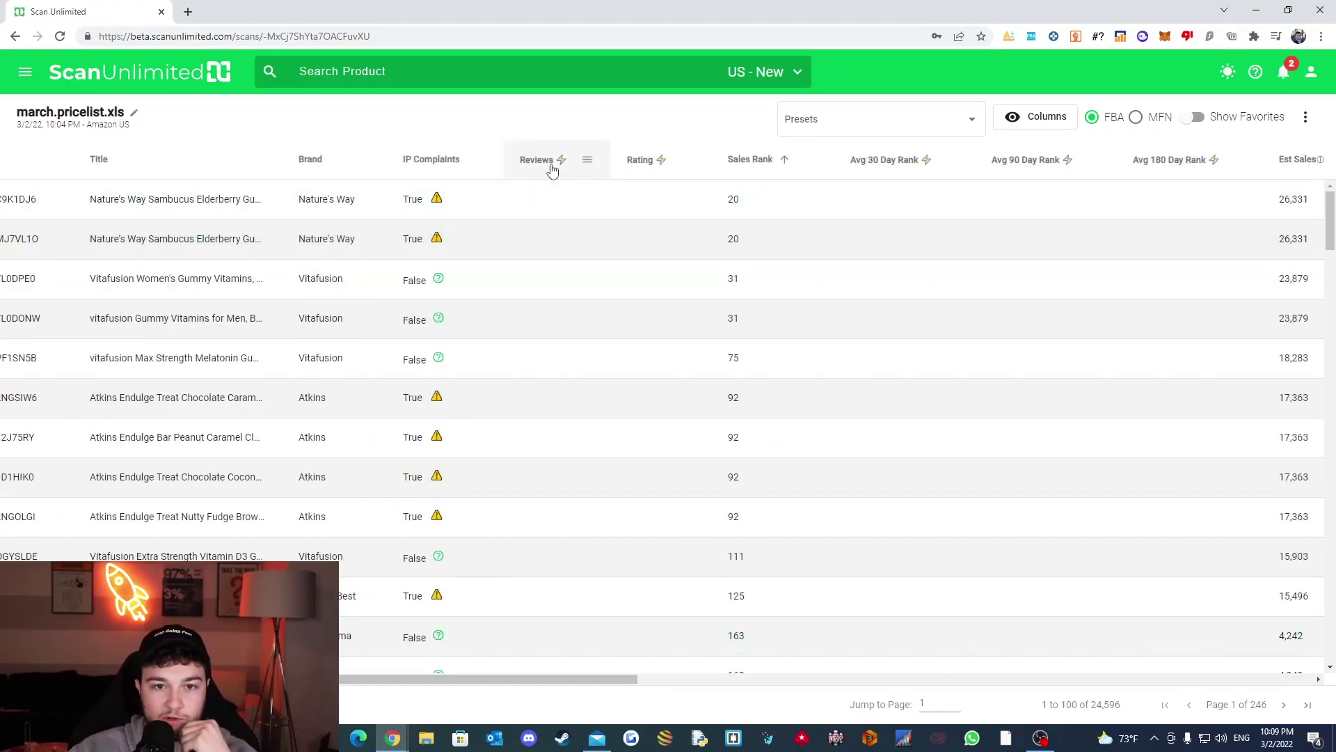
# - Sort the products by the Reviews column in descending order
pyautogui.click(552, 160)
pyautogui.click(553, 162)
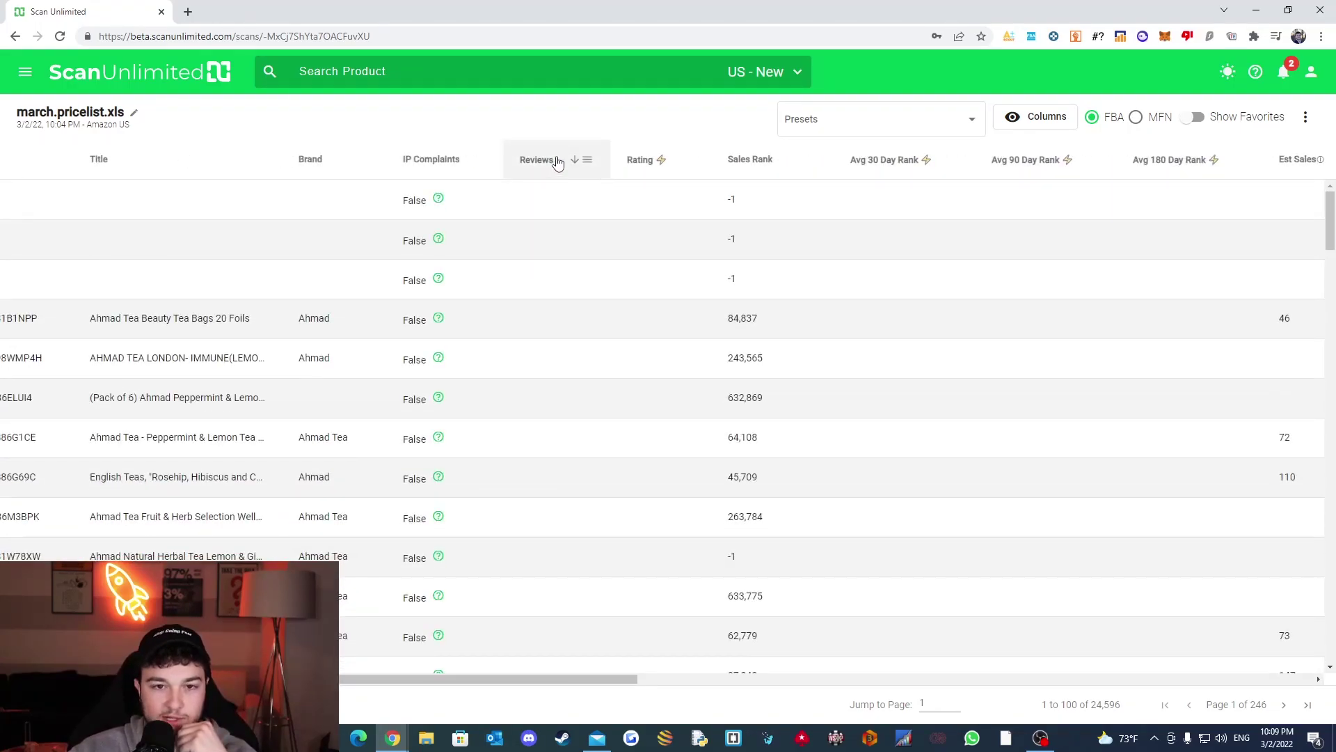
pyautogui.click(658, 160)
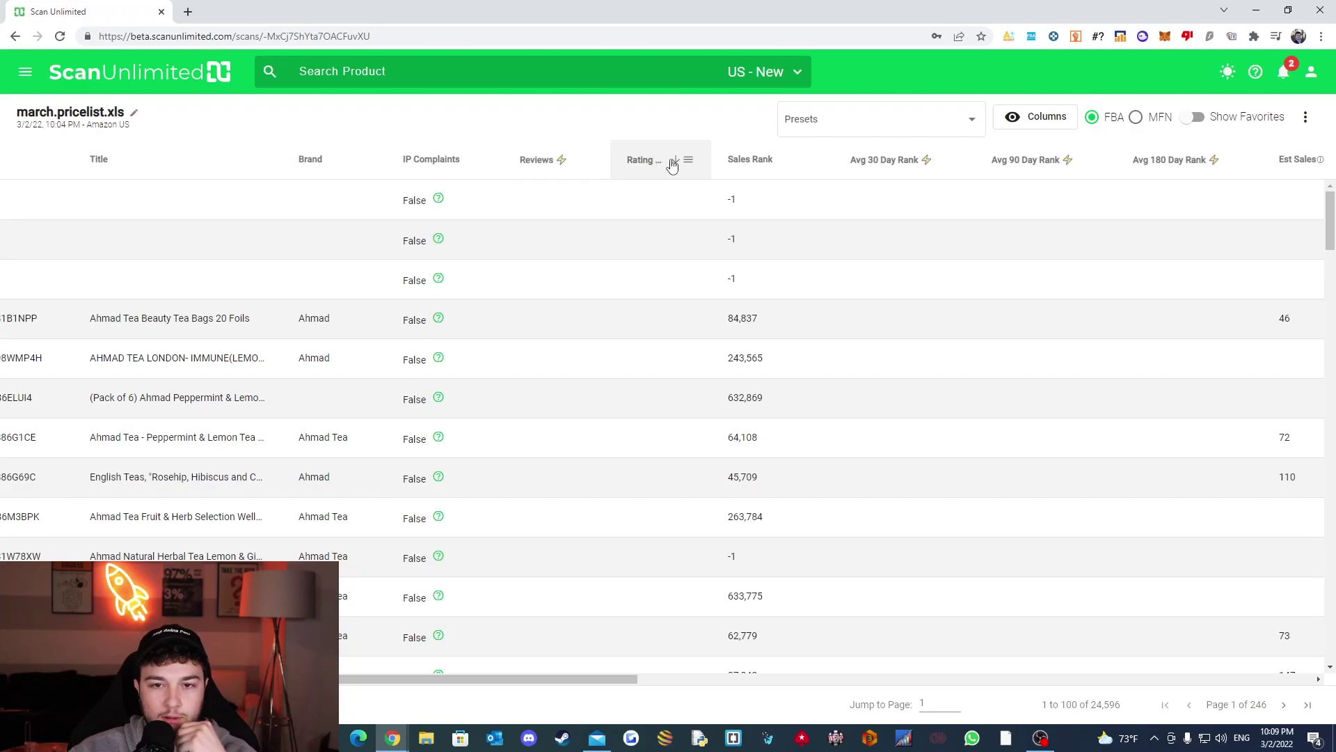
pyautogui.click(552, 159)
pyautogui.scroll(-2, 566, 236)
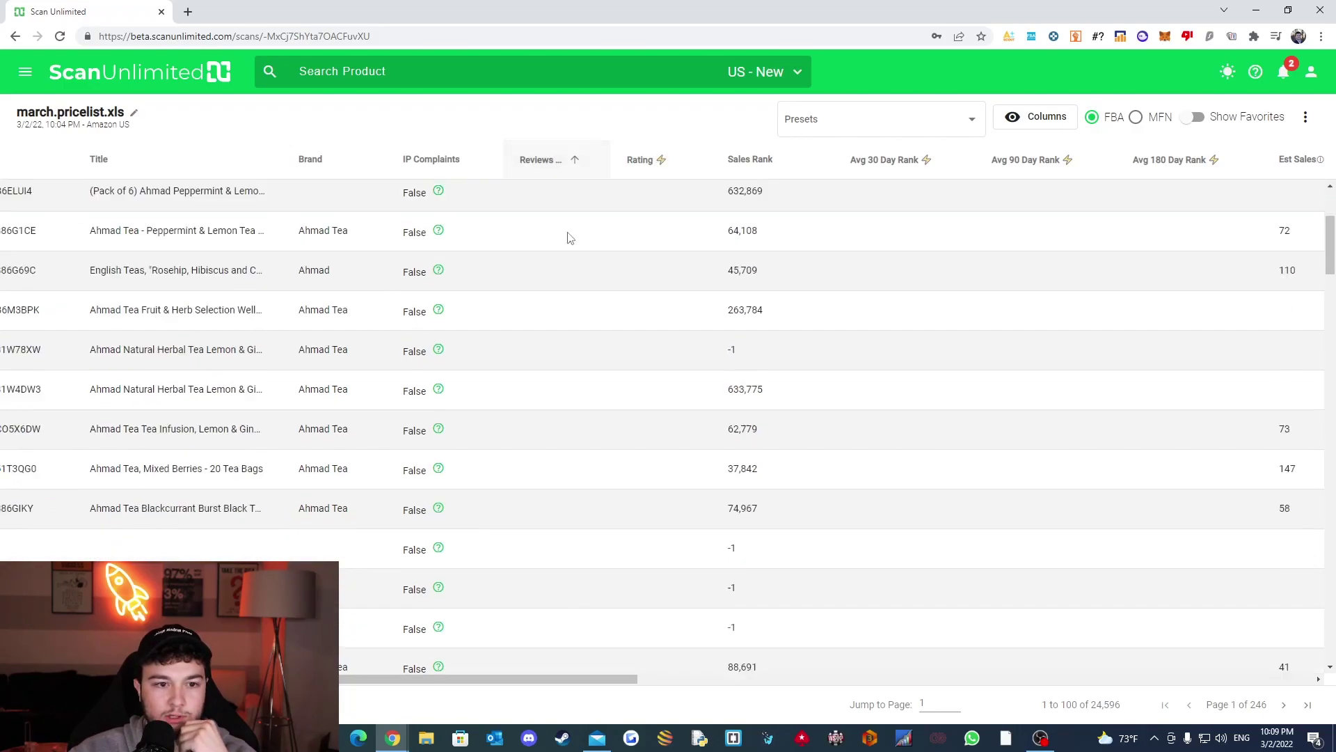
pyautogui.click(572, 169)
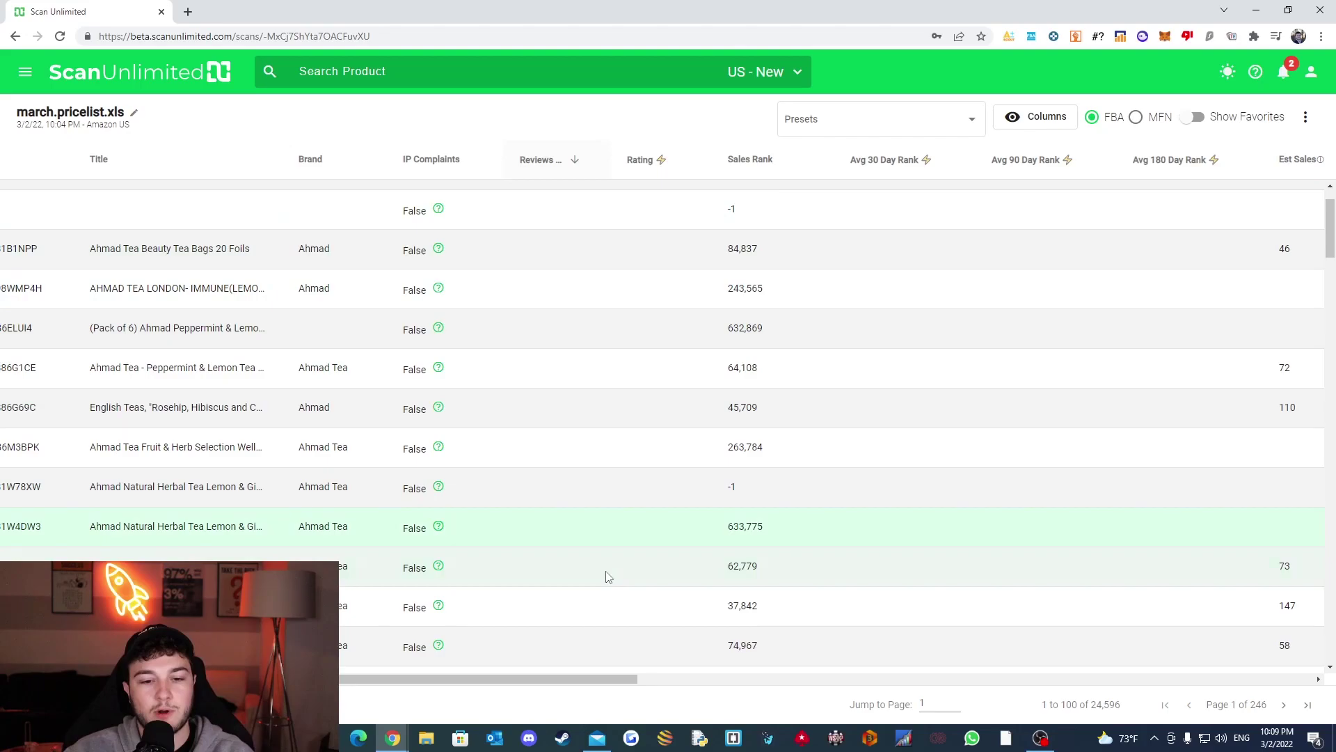
pyautogui.moveTo(570, 687); pyautogui.dragTo(427, 688)
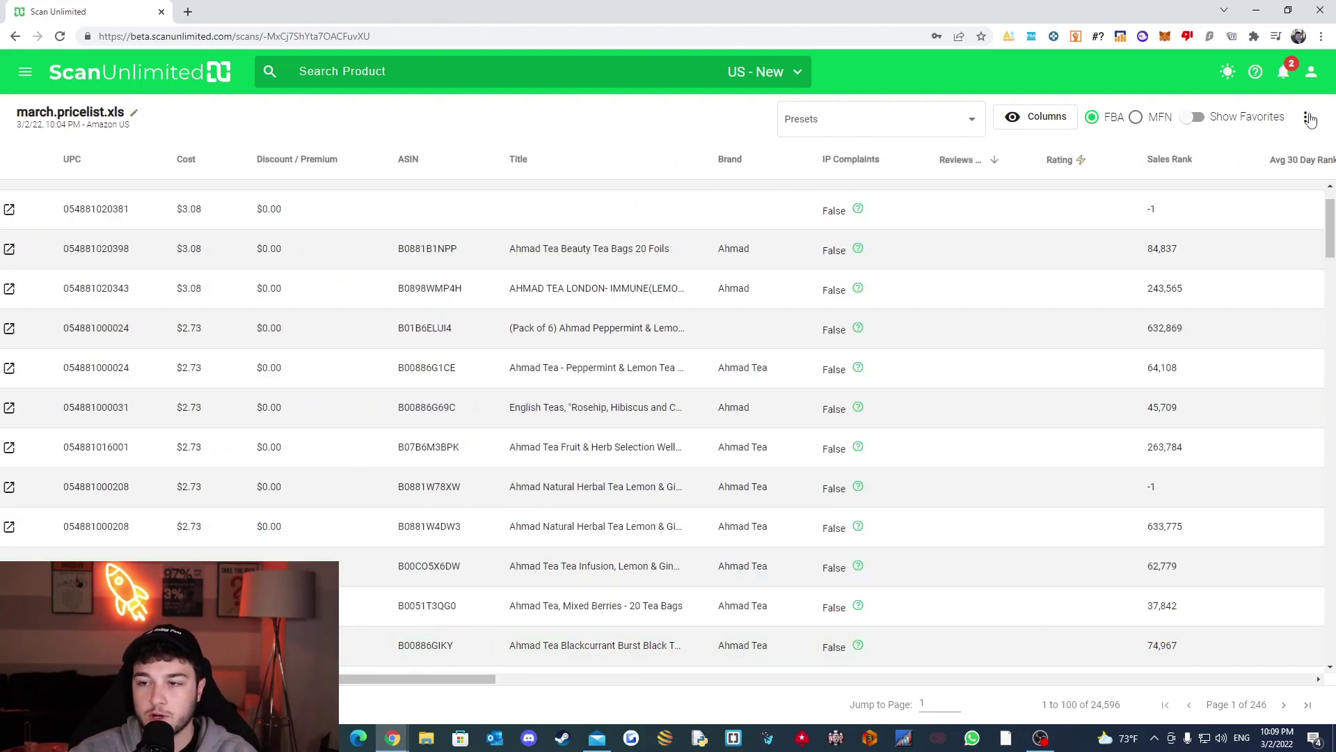
# - Hide Reviews, Rating, Avg 90 and 180 Day Rank columns; sort by Avg 30 Day Rank ascending
pyautogui.click(1028, 116)
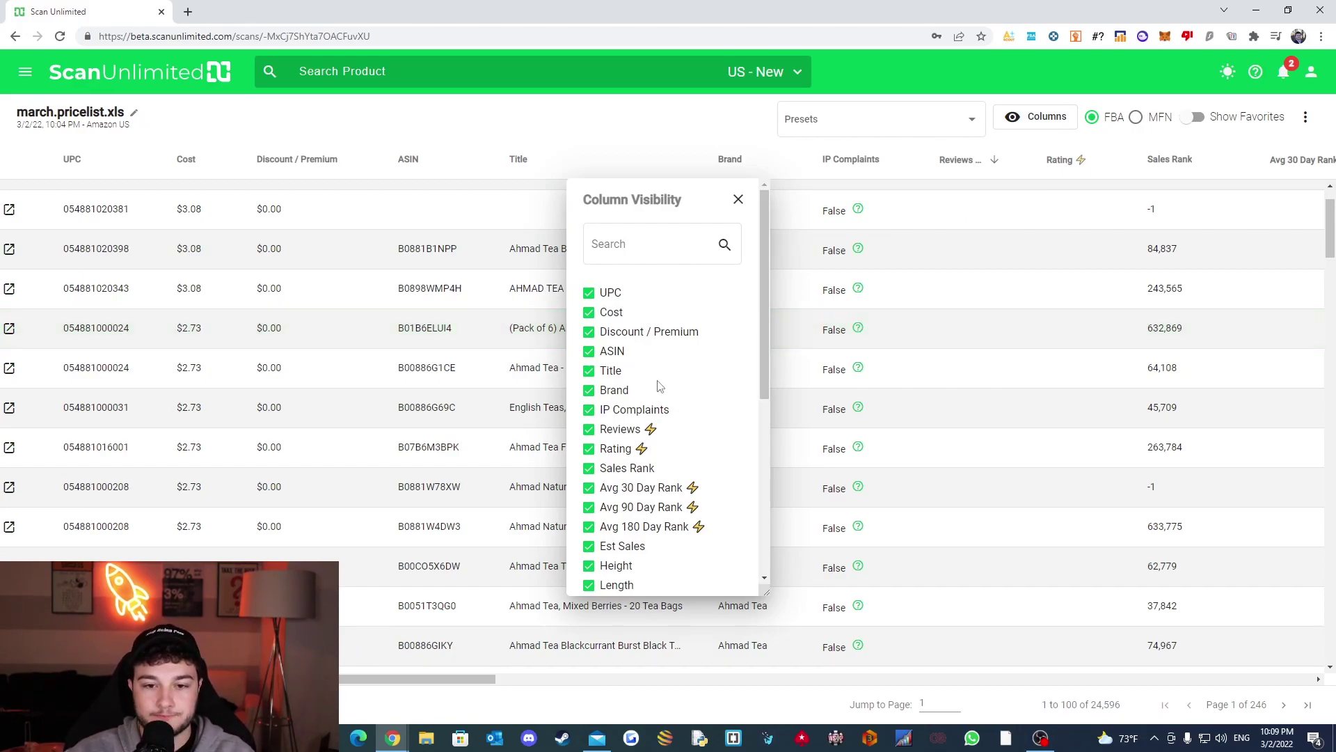
pyautogui.scroll(-1, 674, 393)
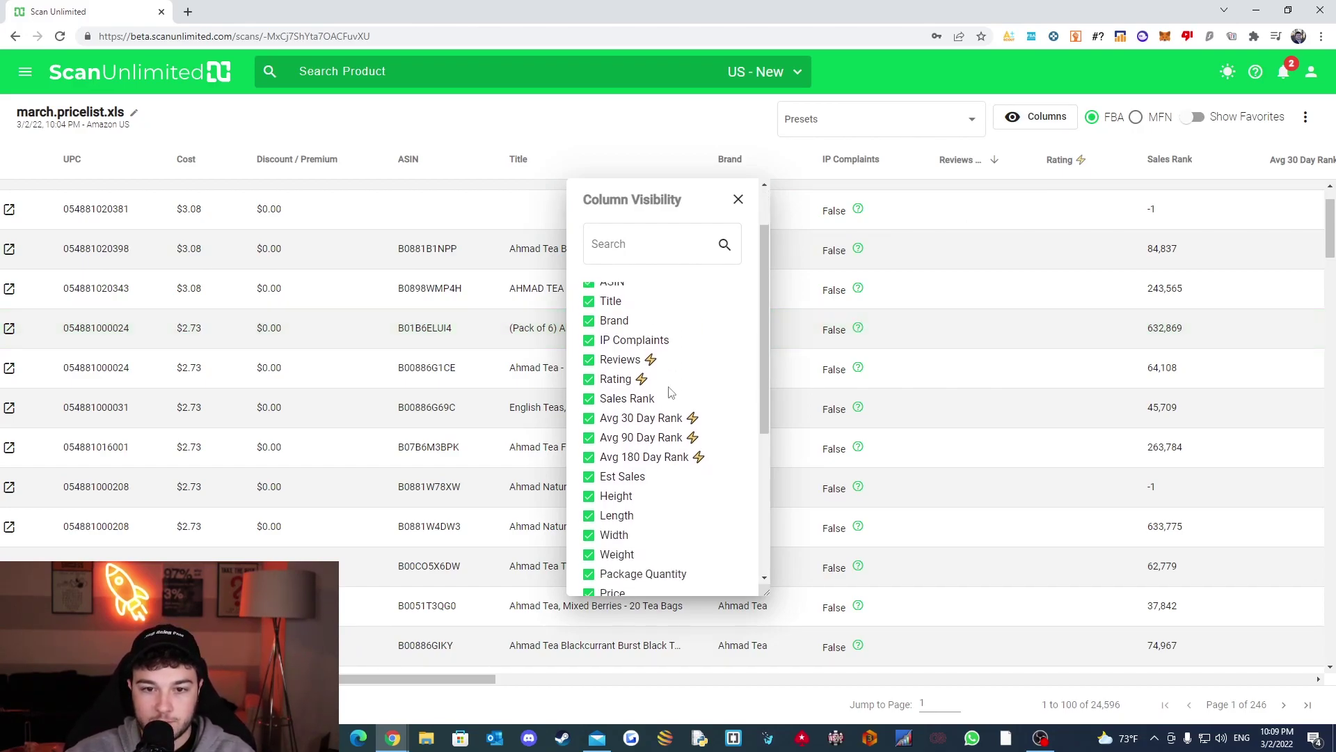
pyautogui.click(618, 361)
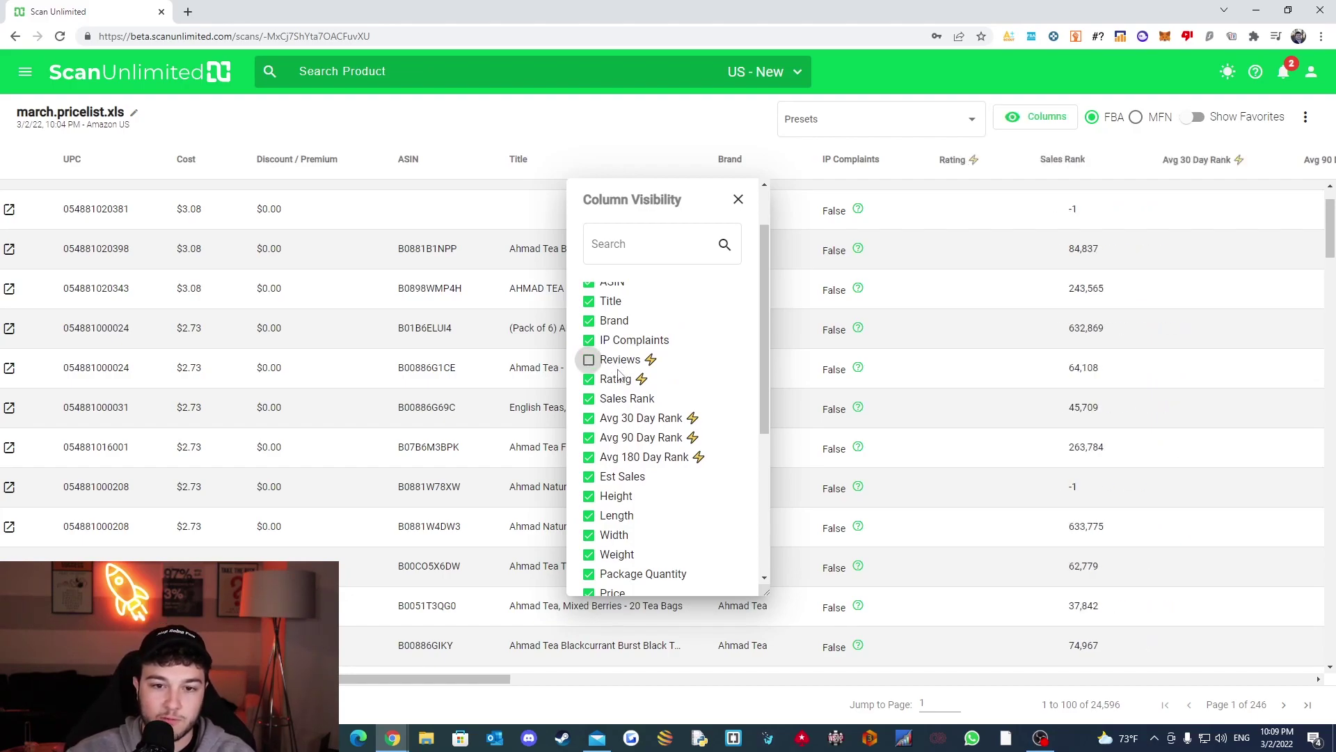
pyautogui.click(625, 382)
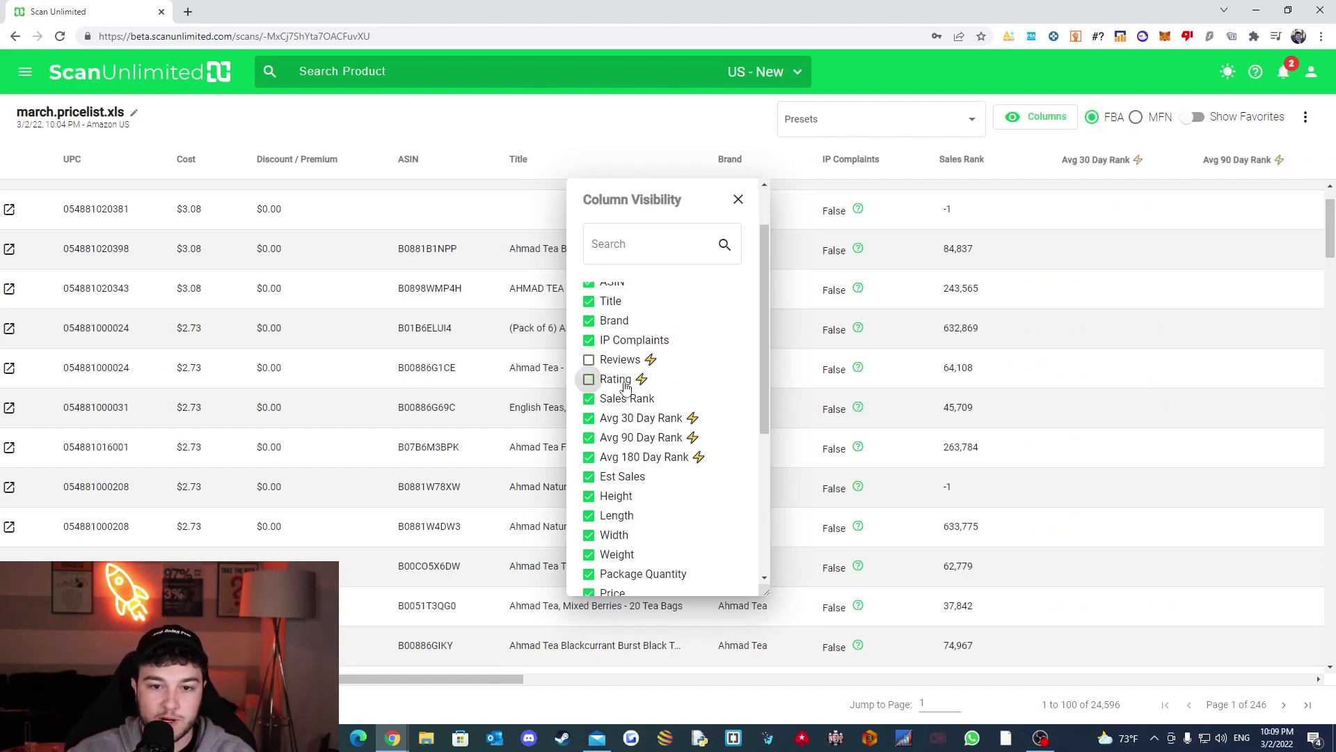
pyautogui.click(624, 438)
pyautogui.click(626, 458)
pyautogui.click(625, 420)
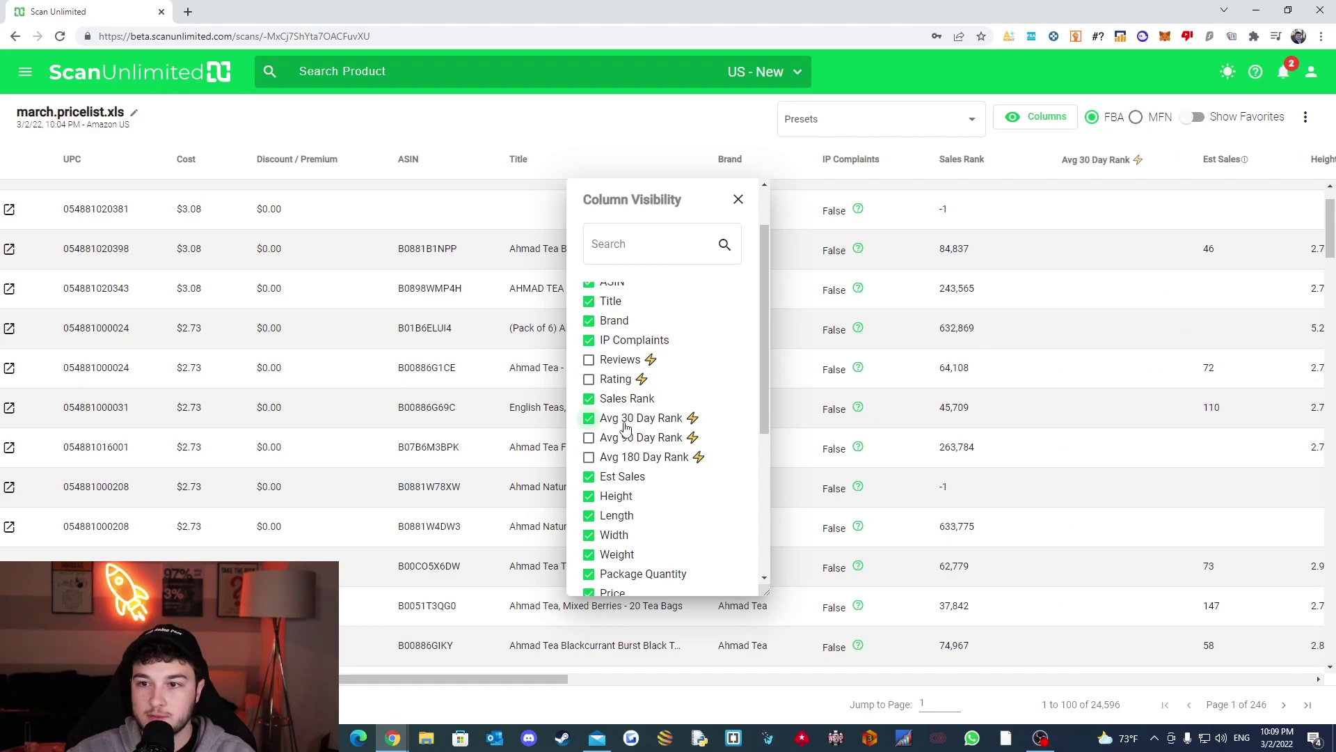
pyautogui.click(626, 422)
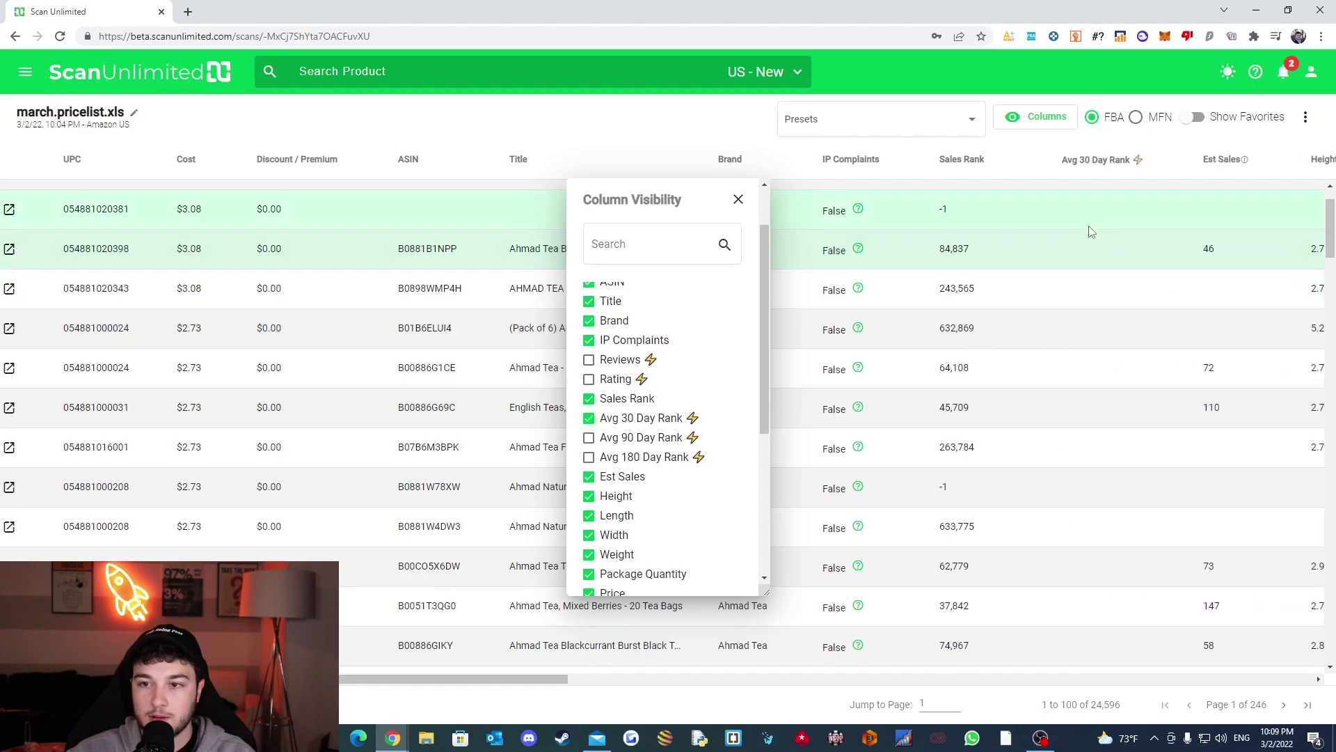
pyautogui.click(1122, 167)
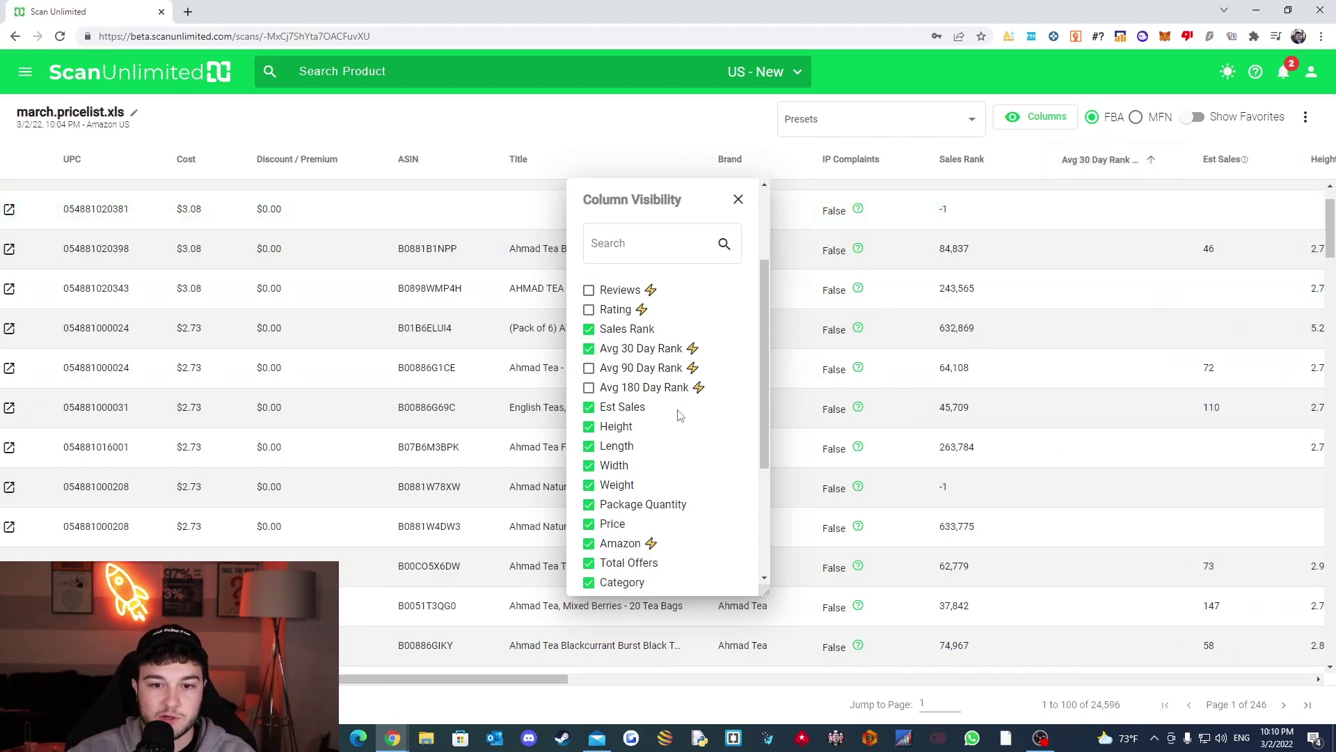
# - Hide the Height, Length, Width and Weight columns
pyautogui.scroll(-1, 680, 414)
pyautogui.click(629, 427)
pyautogui.click(628, 447)
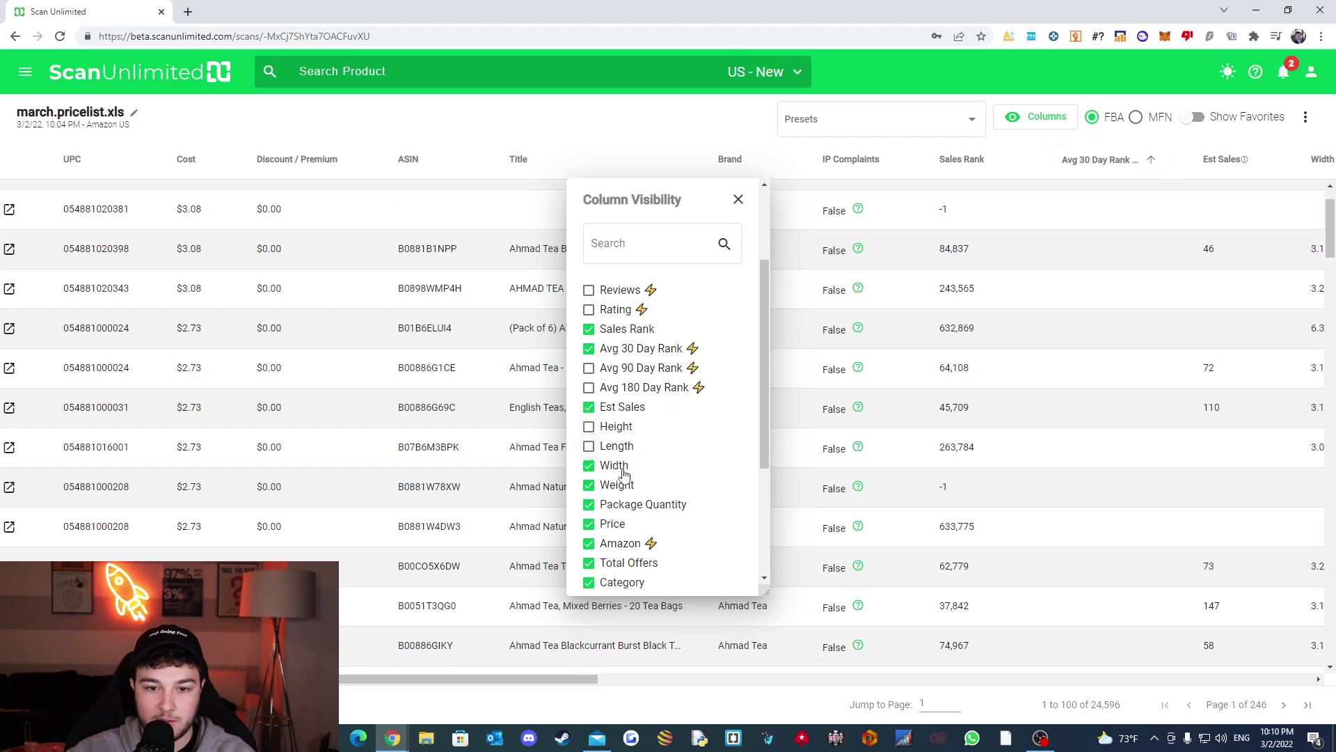
pyautogui.click(628, 467)
pyautogui.click(630, 485)
pyautogui.scroll(-1, 631, 489)
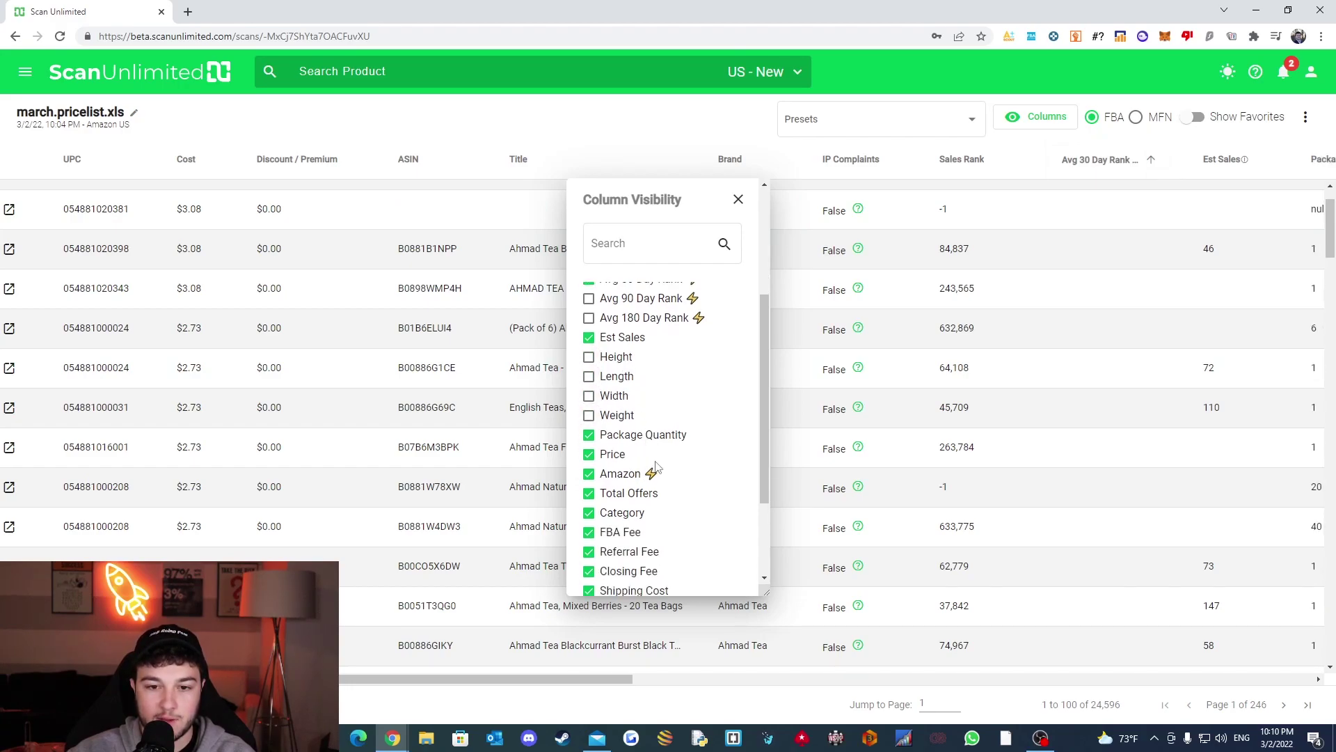
pyautogui.scroll(-2, 648, 456)
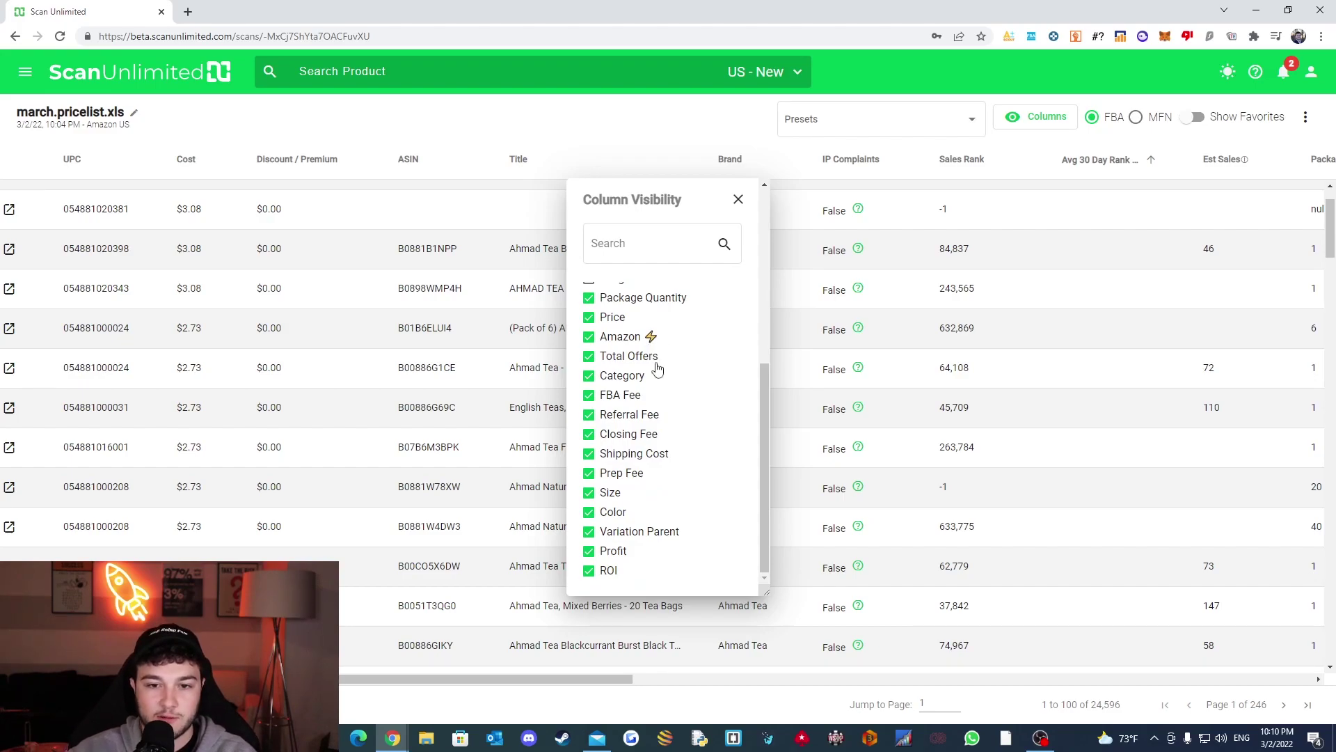
# - Hide Category, Closing Fee, Shipping Cost, Prep Fee, Size, Color and Variation Parent columns, keeping FBA Fee
pyautogui.click(634, 379)
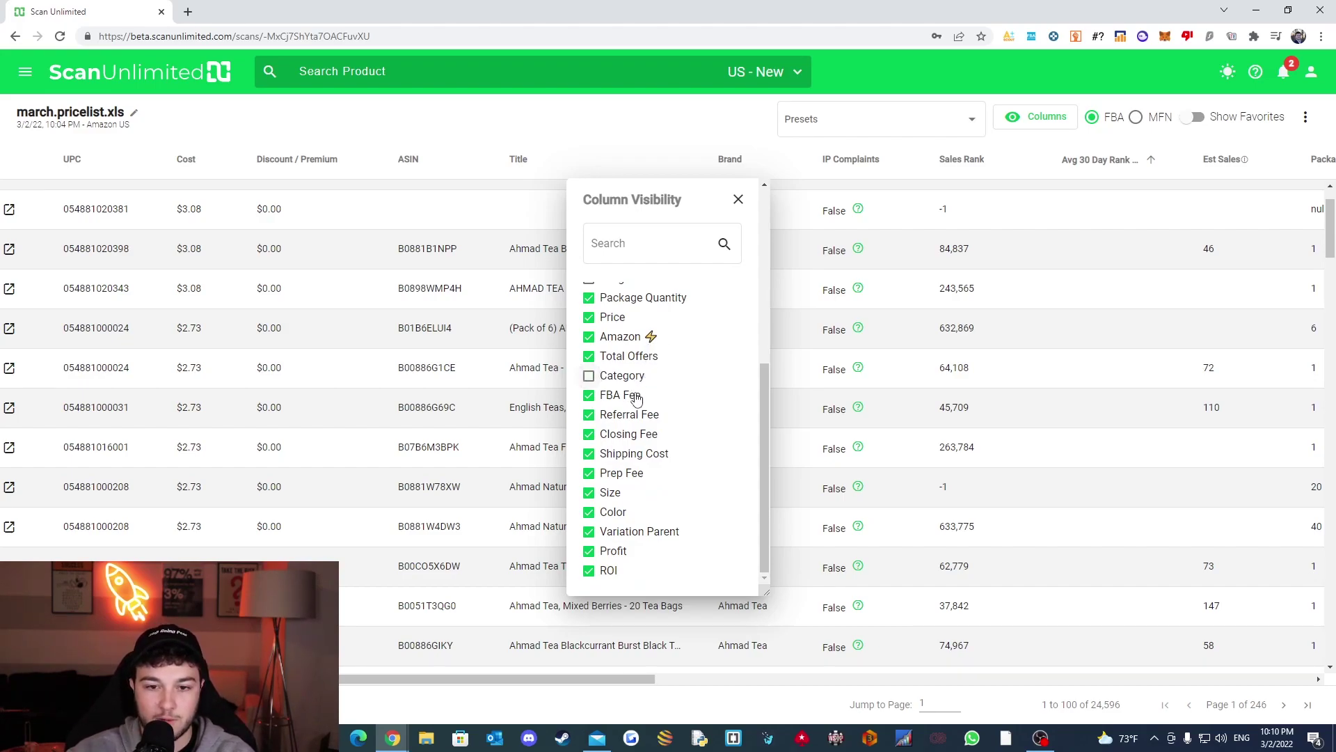
pyautogui.click(637, 397)
pyautogui.click(639, 398)
pyautogui.click(634, 436)
pyautogui.click(635, 454)
pyautogui.click(616, 474)
pyautogui.click(607, 494)
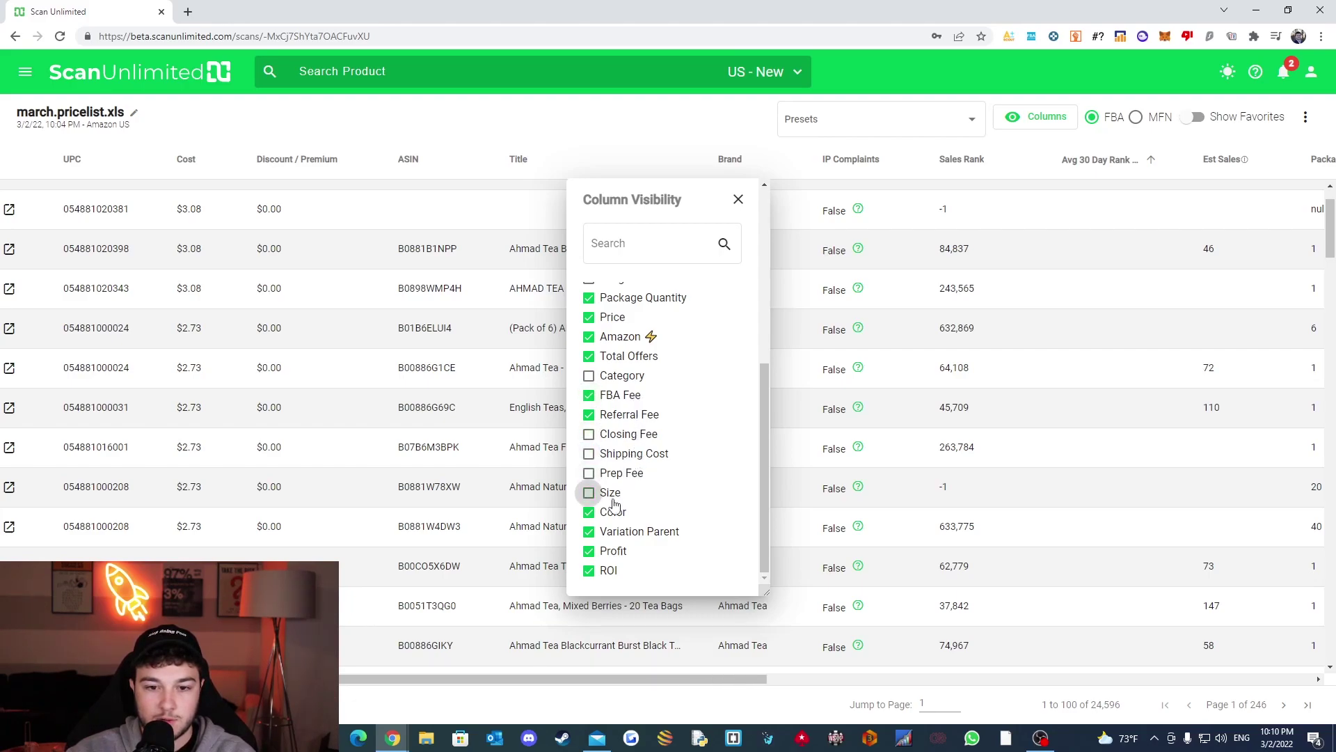
pyautogui.click(612, 512)
pyautogui.click(615, 534)
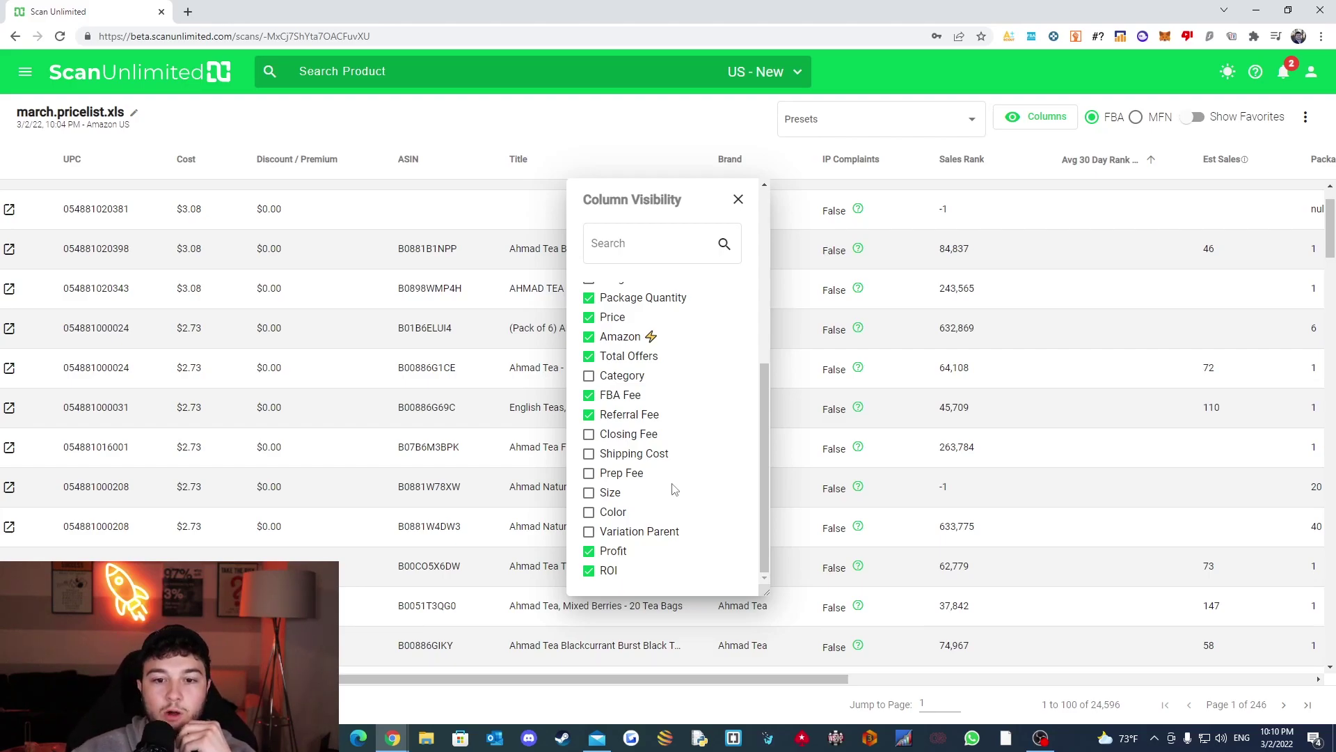
# - Hide the Discount / Premium column and close the column visibility list
pyautogui.scroll(5, 675, 487)
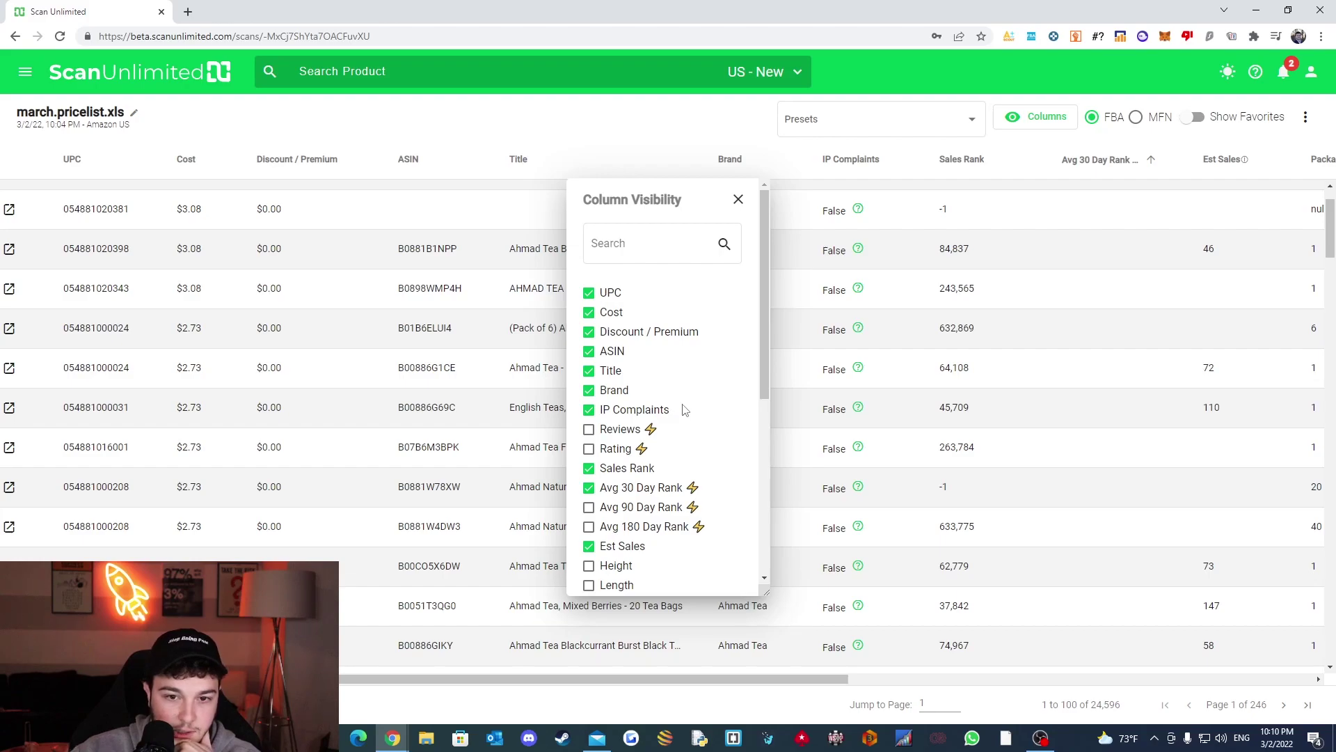
pyautogui.click(642, 339)
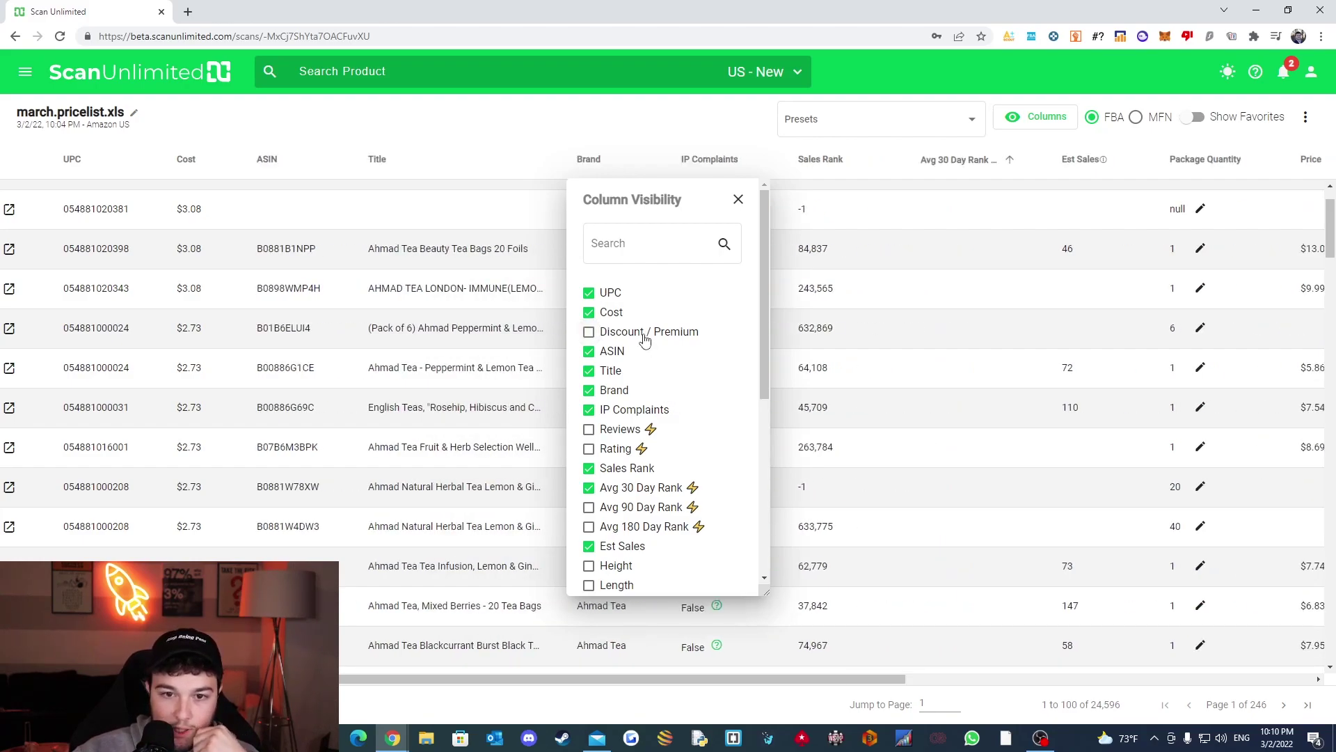
pyautogui.click(644, 337)
pyautogui.click(644, 337)
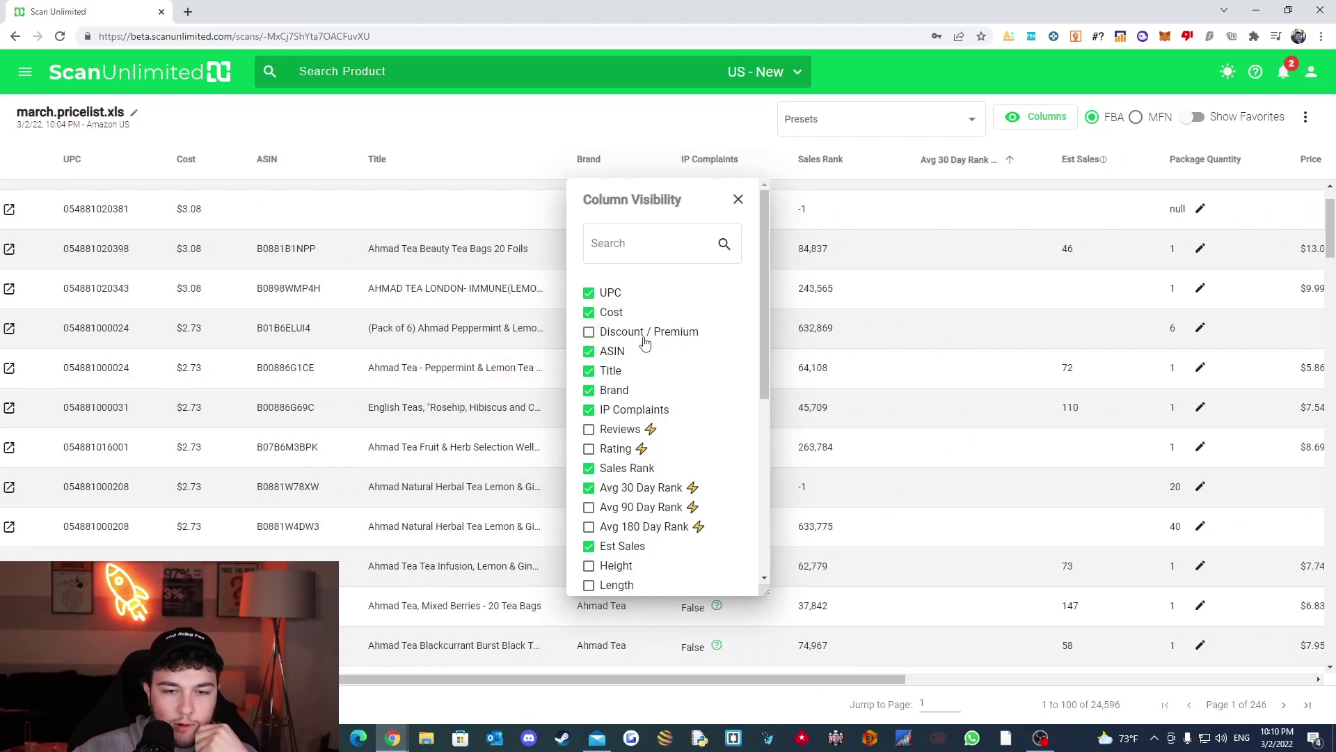
pyautogui.click(738, 200)
pyautogui.moveTo(454, 680); pyautogui.dragTo(388, 680)
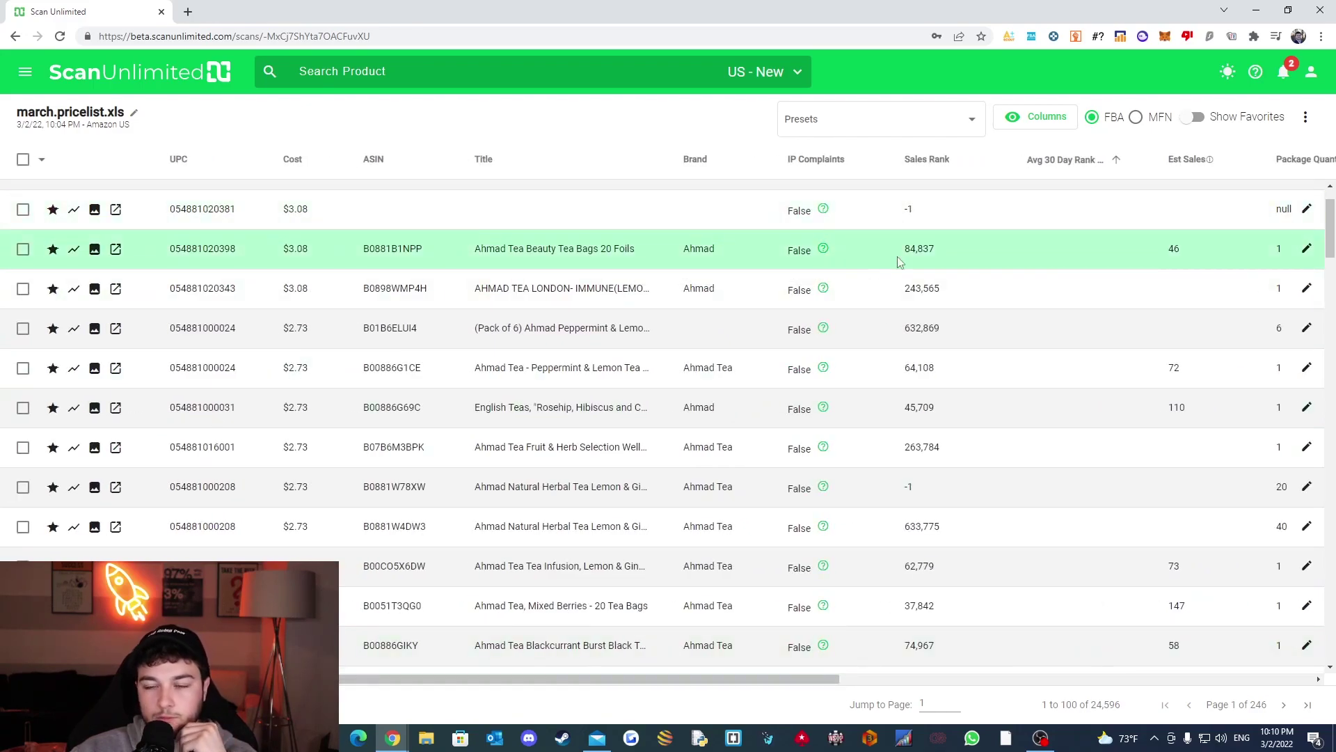
pyautogui.click(1306, 119)
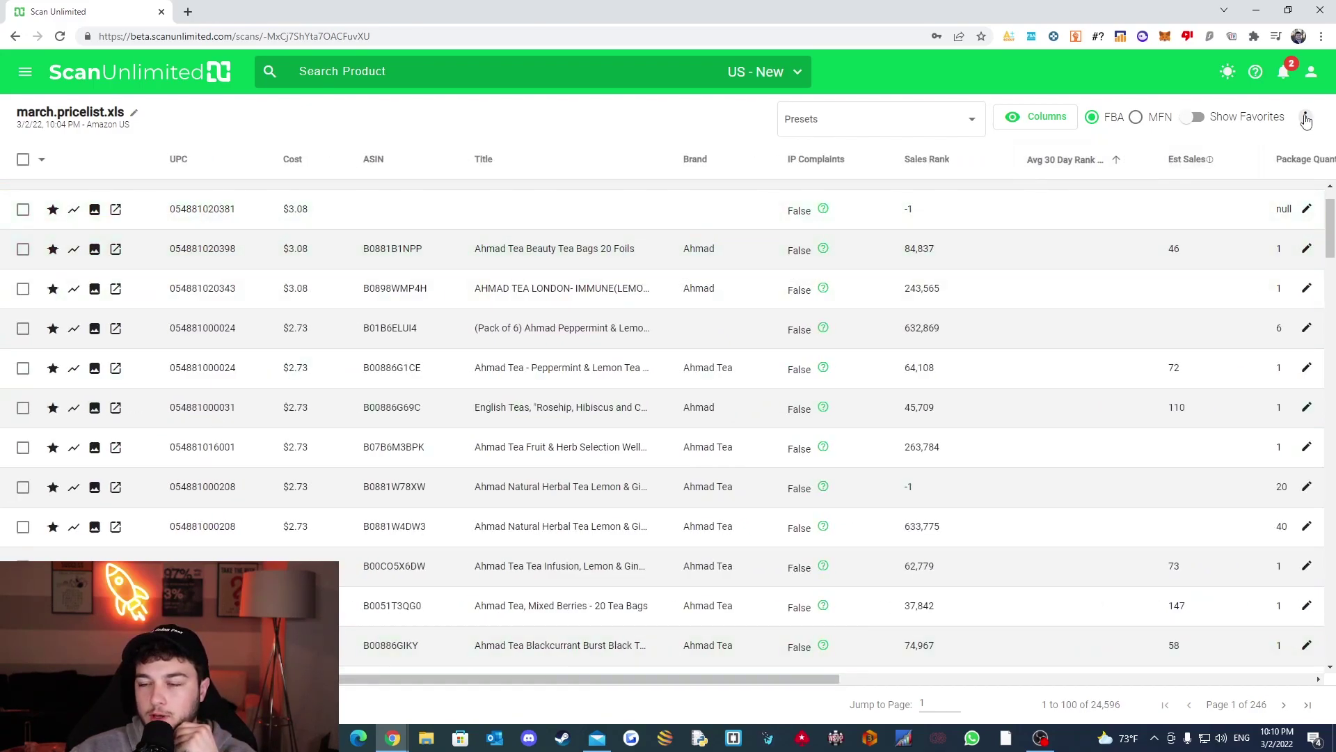
# - In this scan's Scan Settings, enter prep fee 1.25 and shipping per pound .20, then save
pyautogui.click(1252, 152)
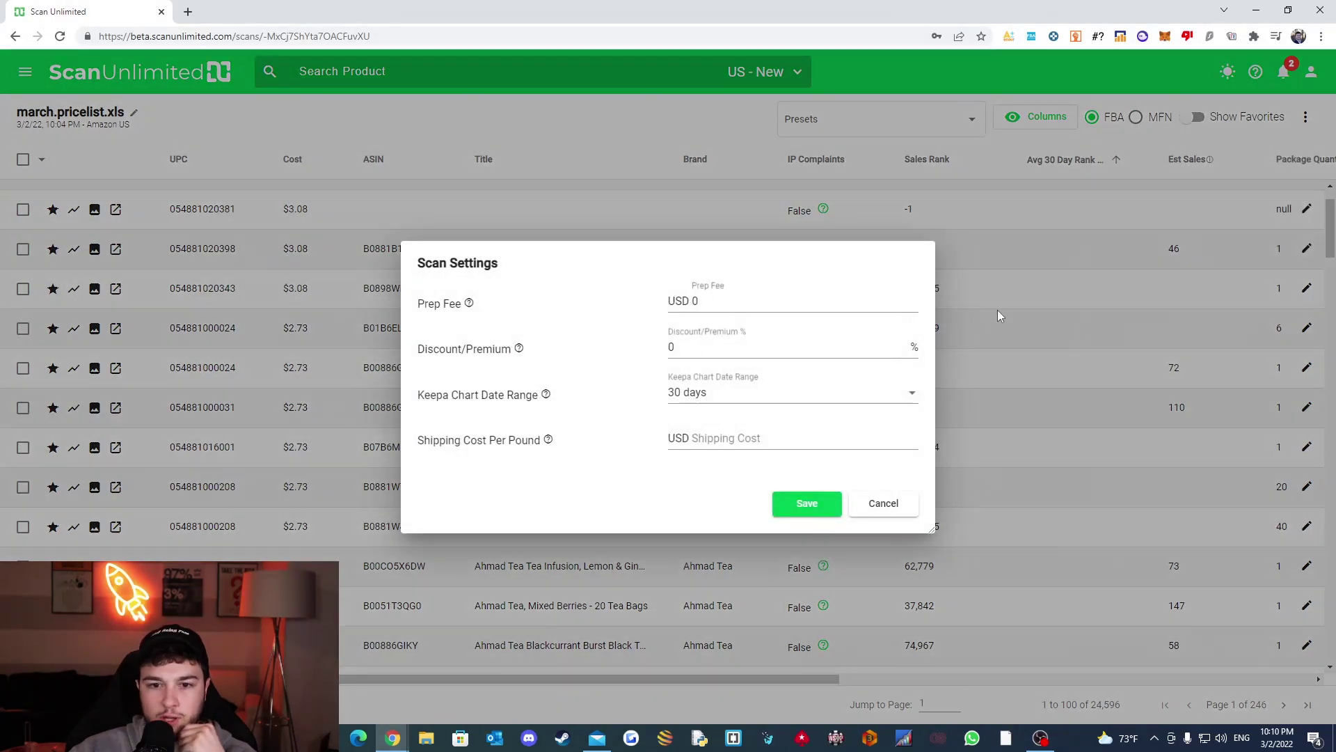
pyautogui.doubleClick(753, 306)
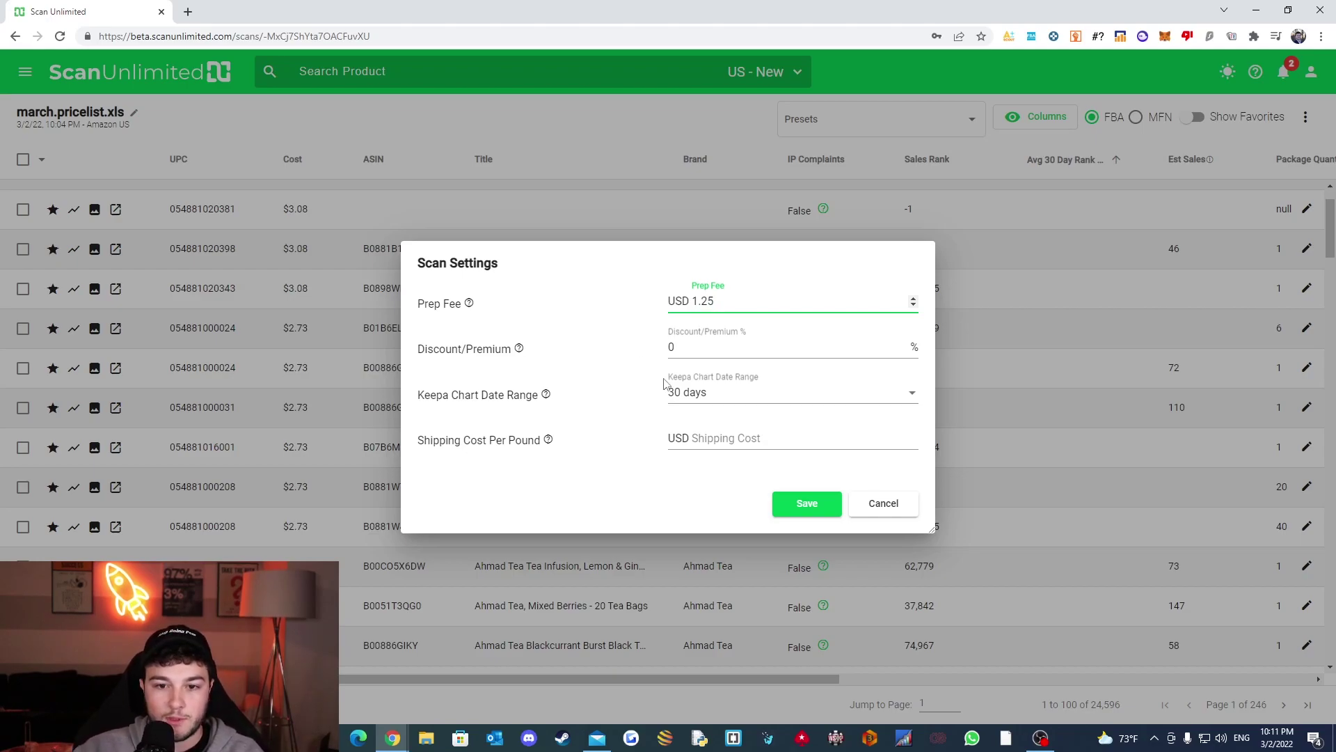
pyautogui.click(726, 437)
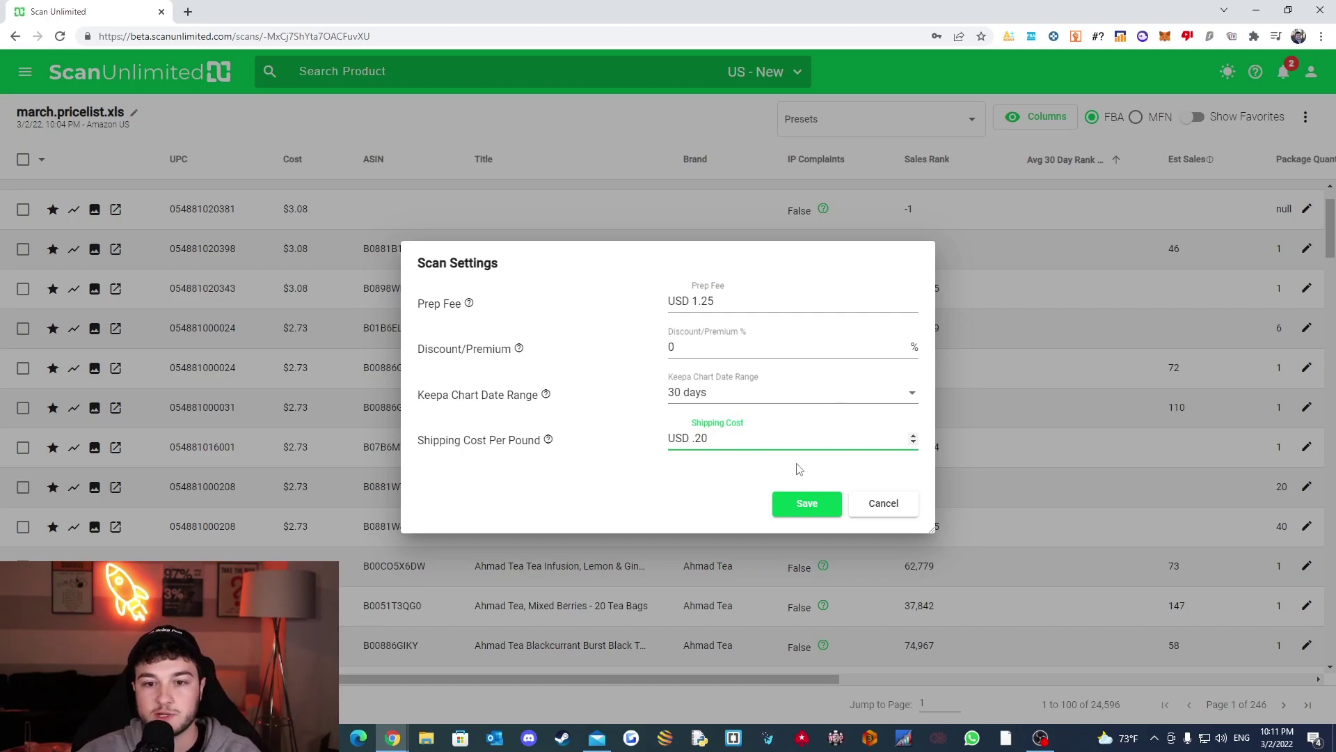
pyautogui.click(797, 510)
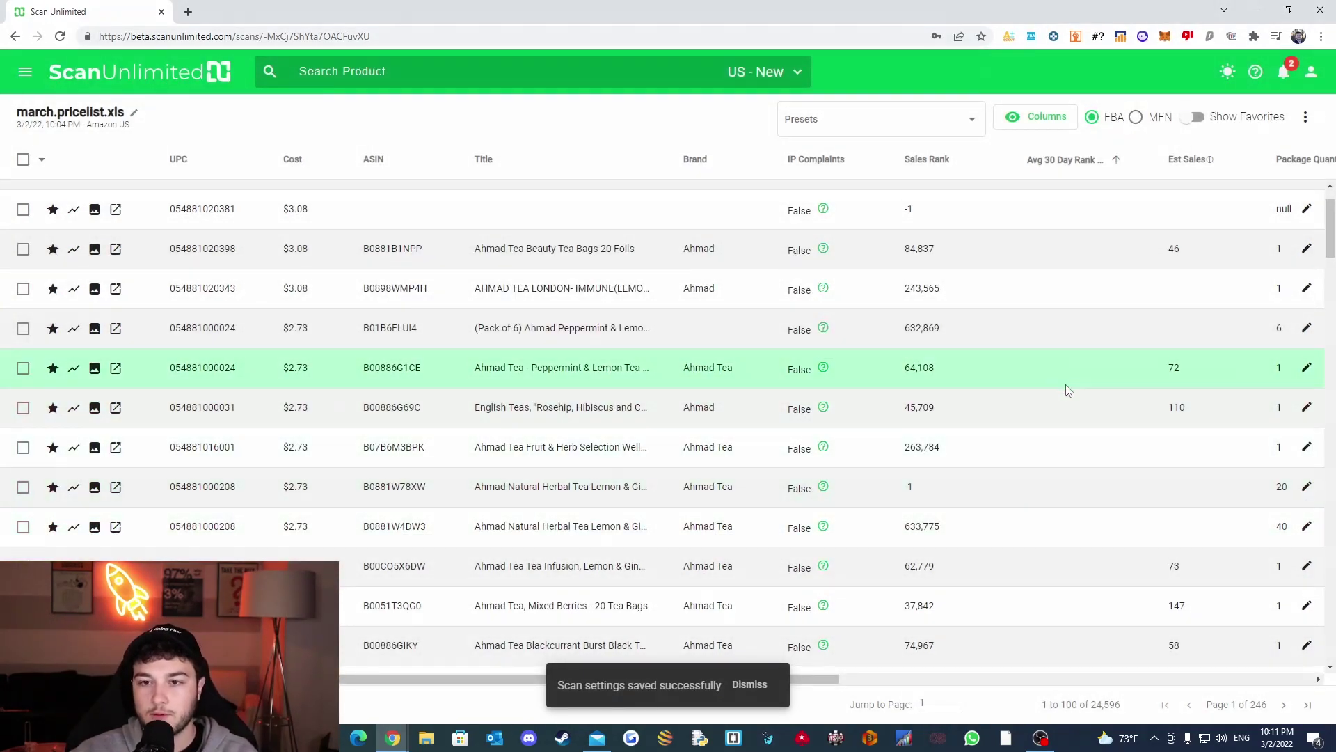
# - Try Sales Rank sorting and filter options, then clear the sort and browse the results
pyautogui.click(940, 161)
pyautogui.click(940, 161)
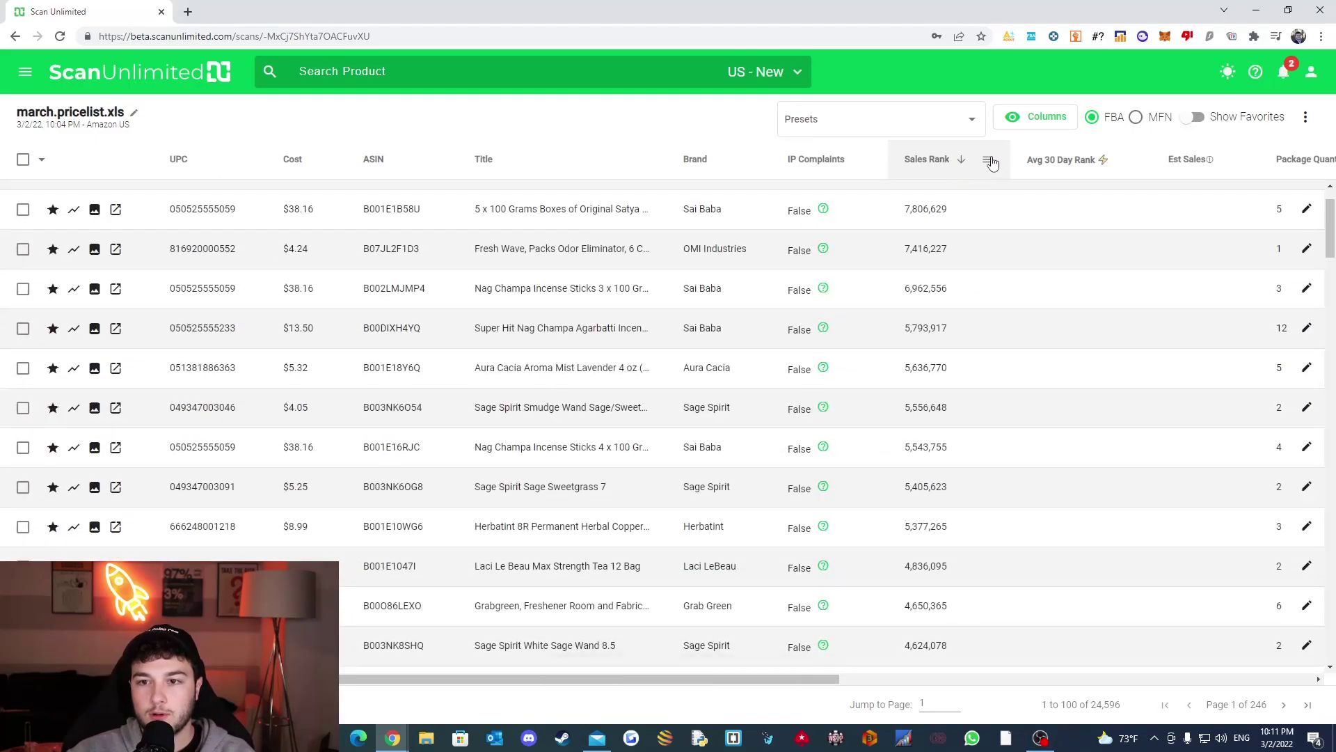
pyautogui.click(988, 159)
pyautogui.click(1012, 189)
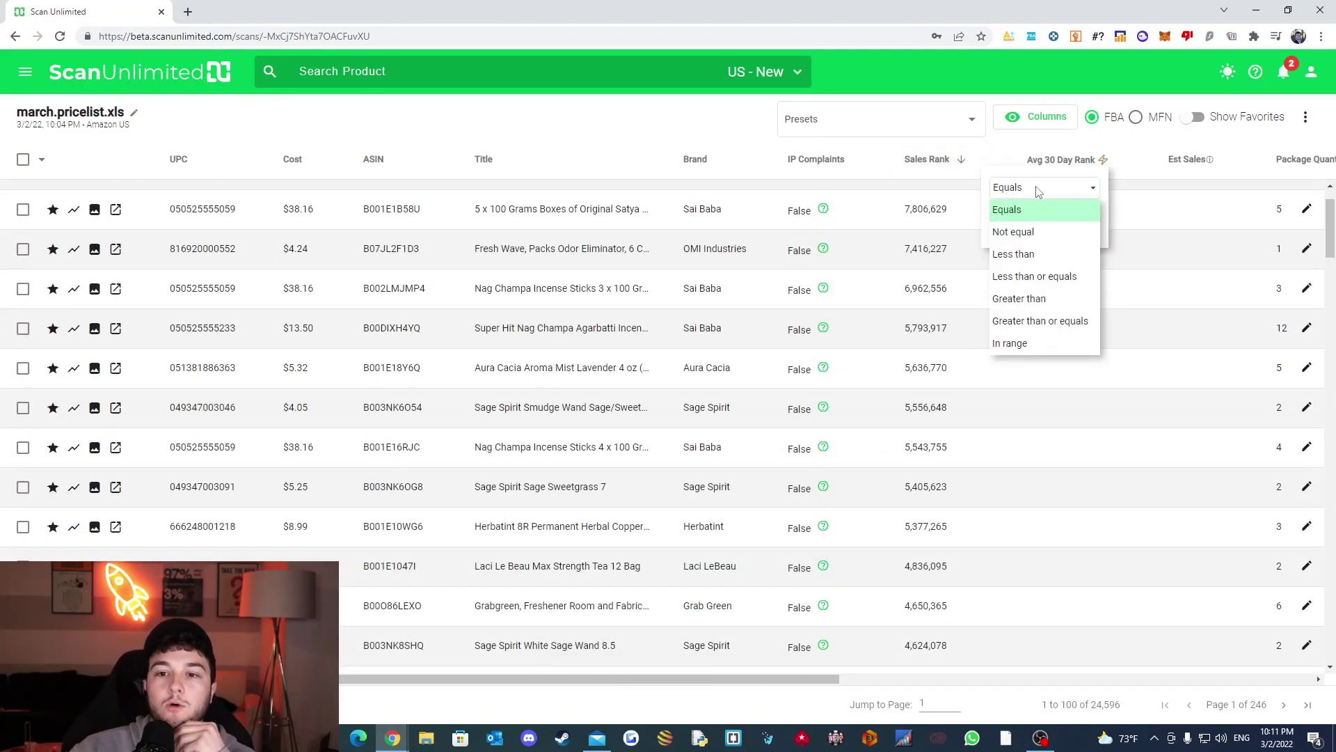
pyautogui.click(947, 491)
pyautogui.scroll(1, 940, 495)
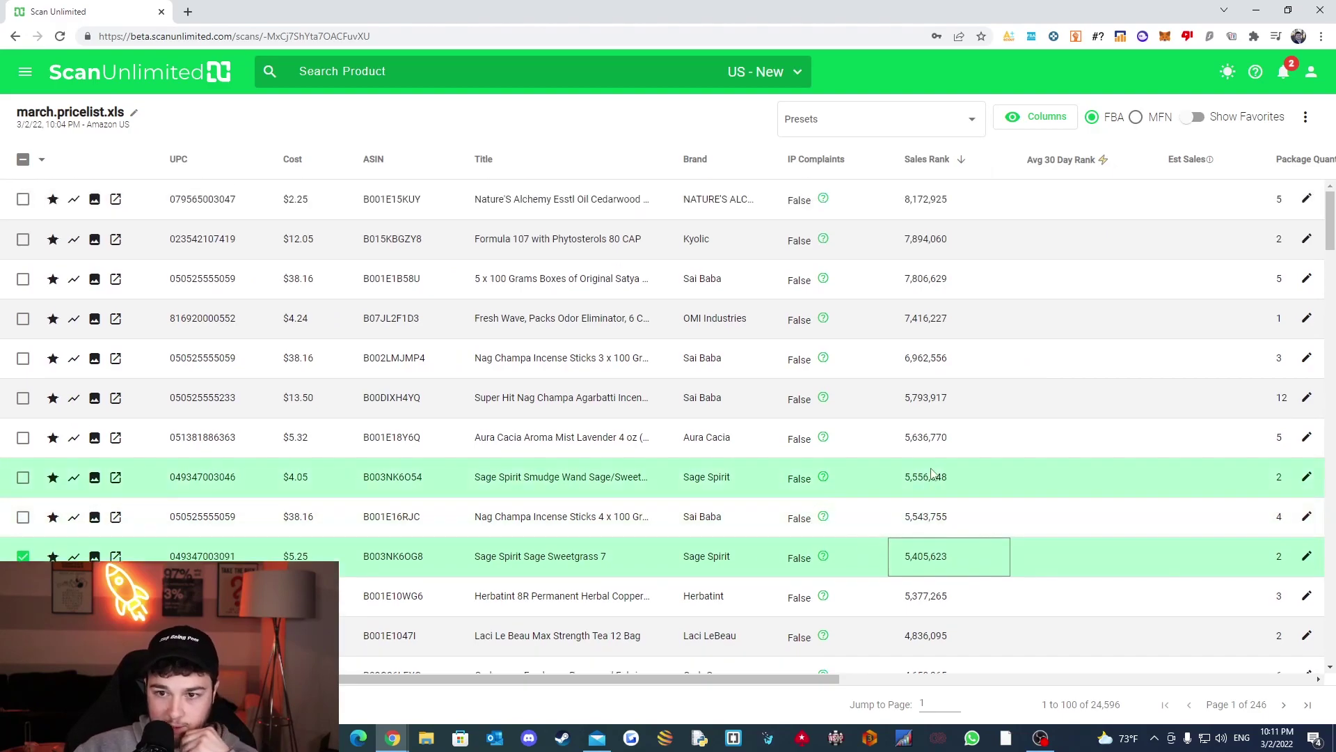
pyautogui.click(946, 160)
pyautogui.scroll(-1, 975, 363)
pyautogui.scroll(-6, 974, 363)
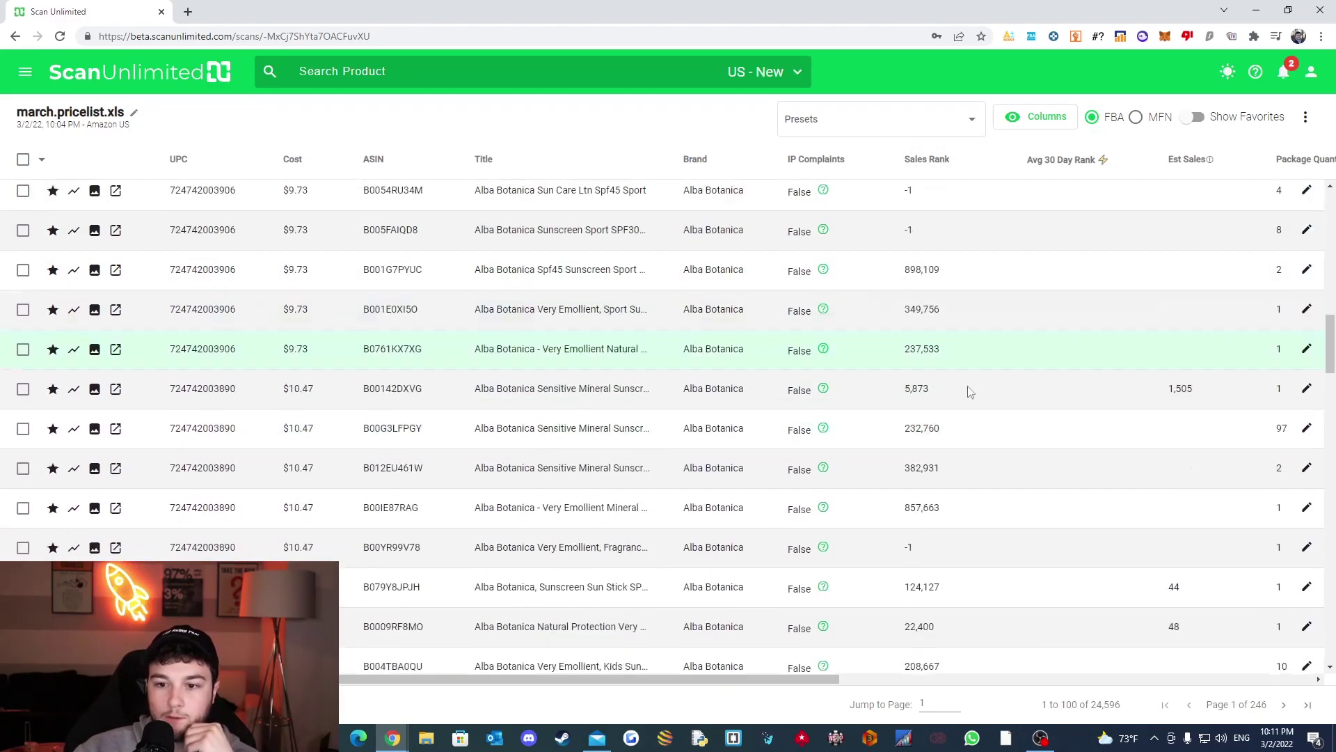
pyautogui.scroll(-3, 929, 526)
pyautogui.scroll(-8, 929, 527)
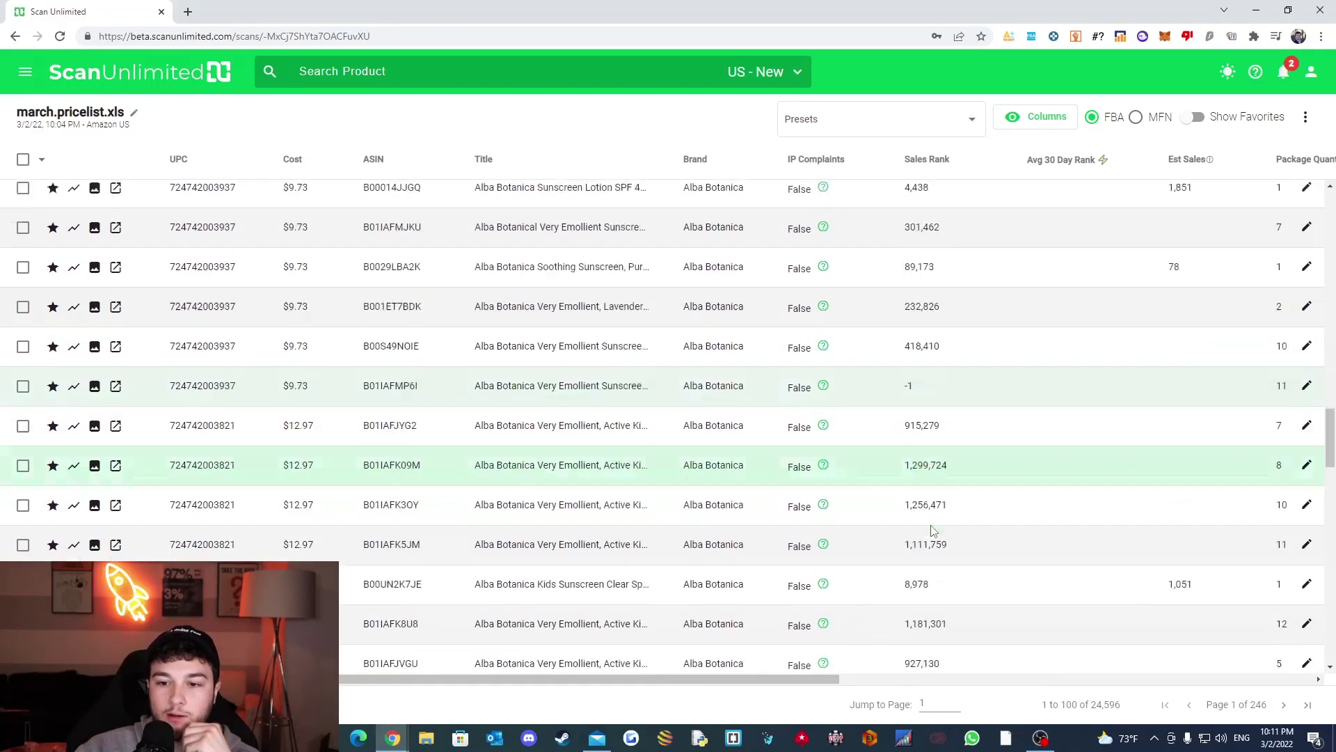
pyautogui.scroll(3, 993, 337)
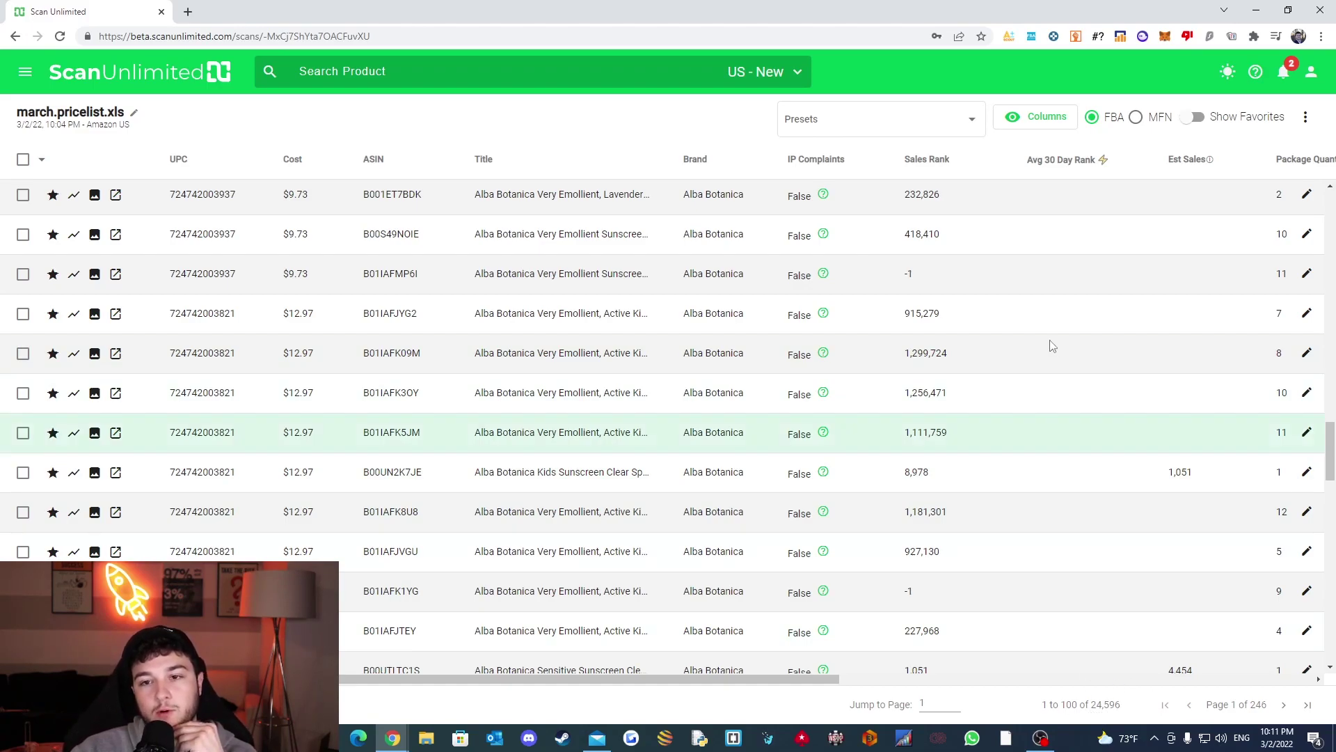
# - Filter Sales Rank to greater than 1 and less than or equal to 100000
pyautogui.click(993, 166)
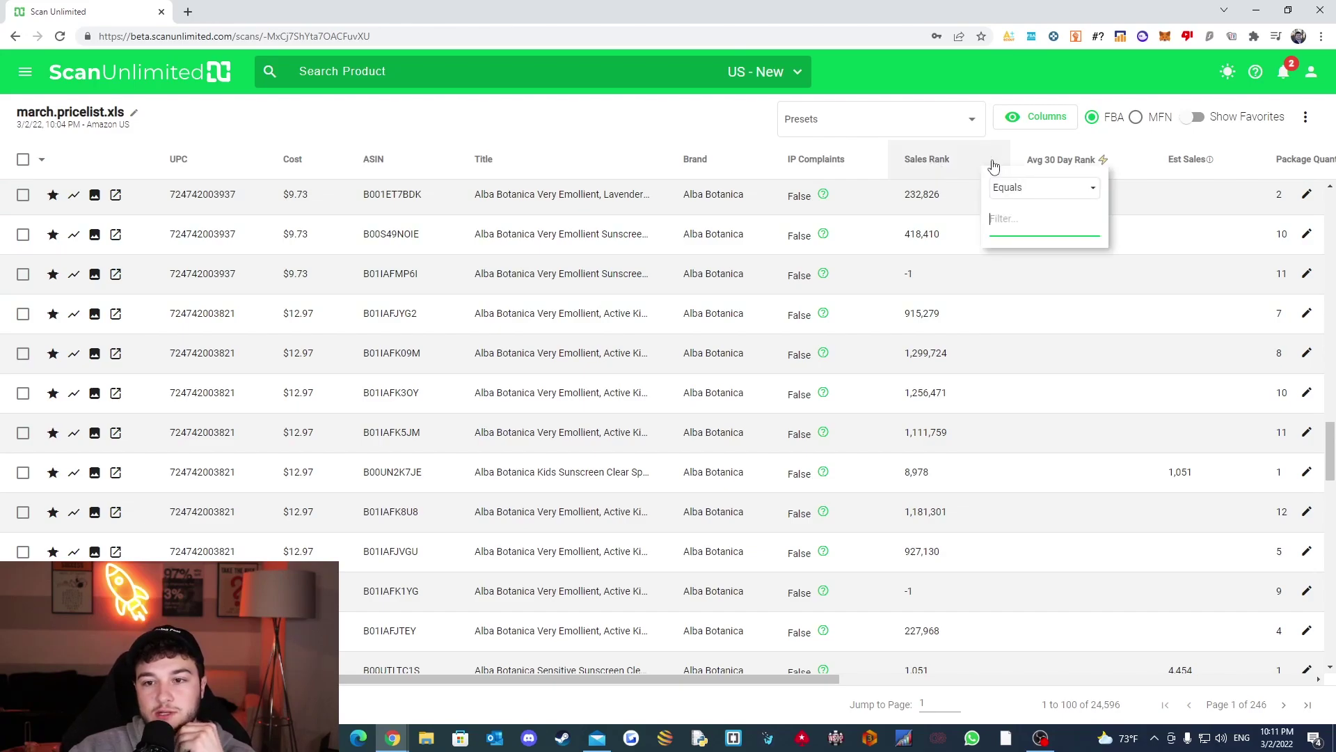
pyautogui.click(1027, 194)
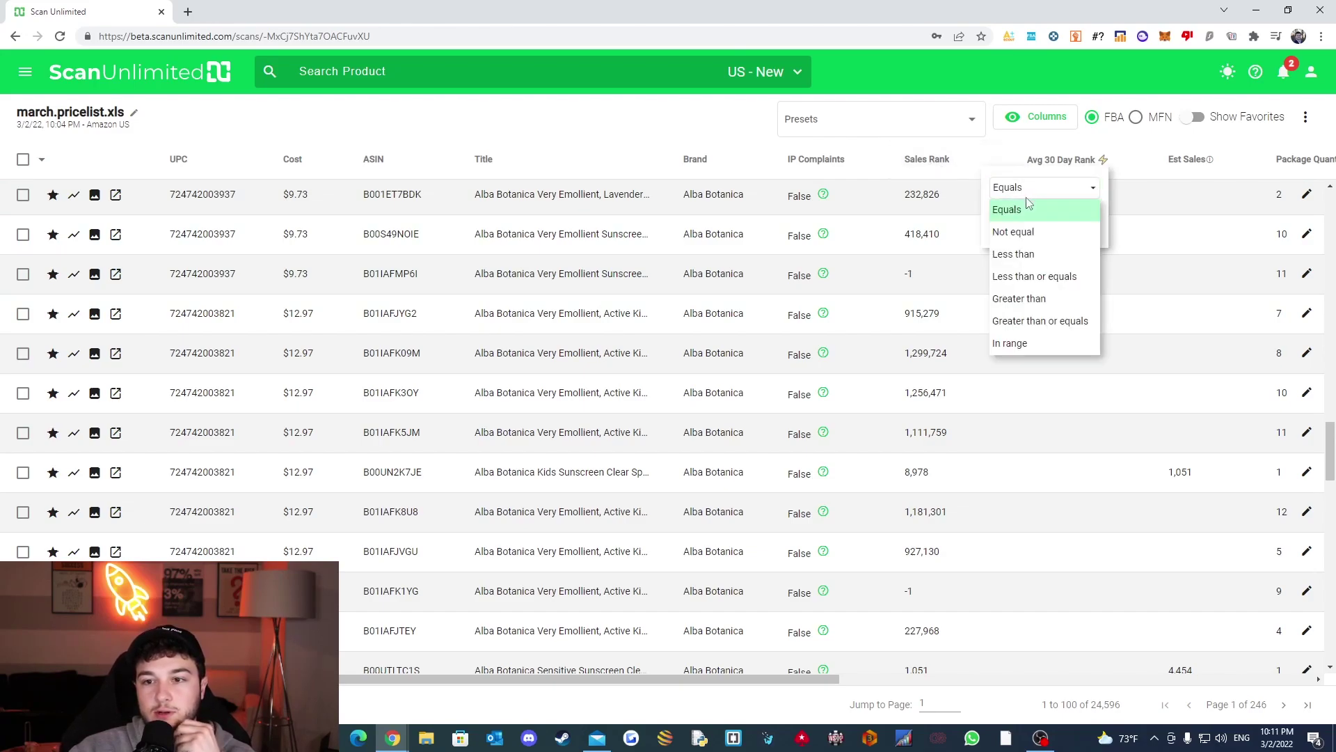
pyautogui.click(1060, 302)
pyautogui.click(1042, 230)
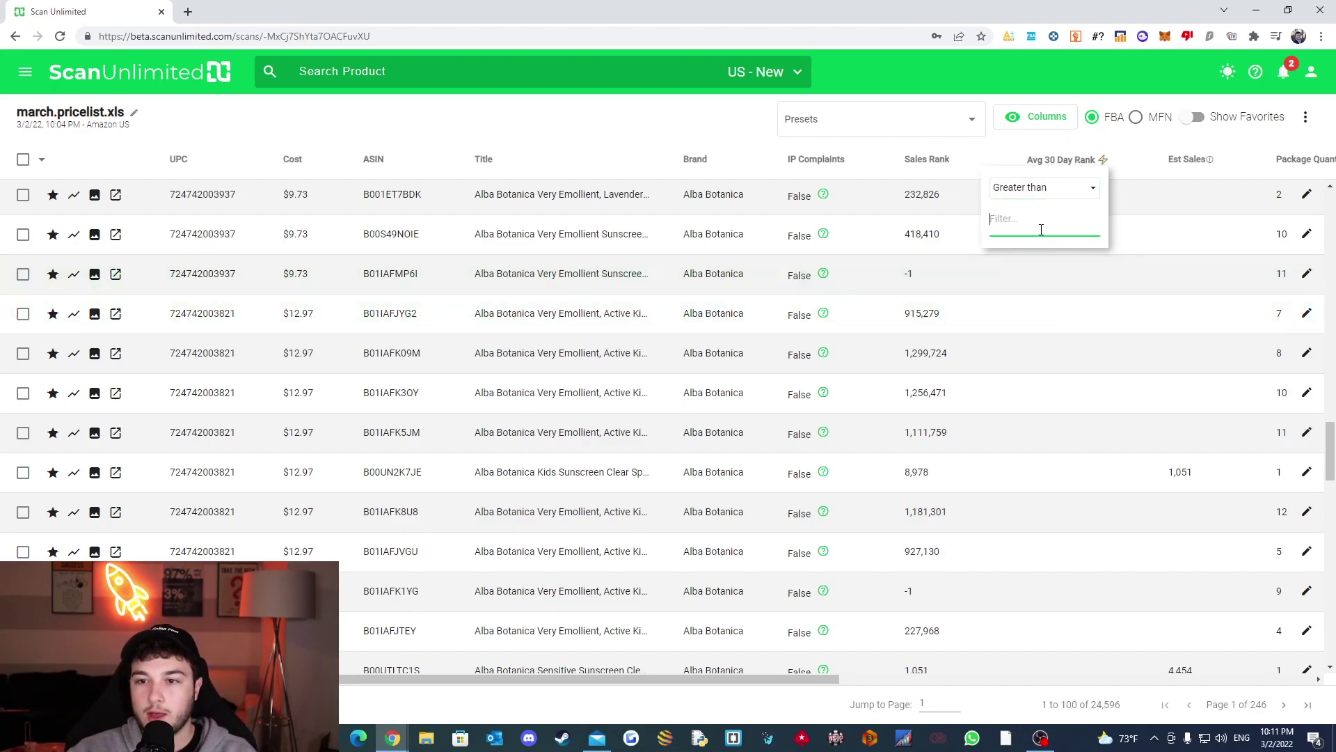
pyautogui.write('1')
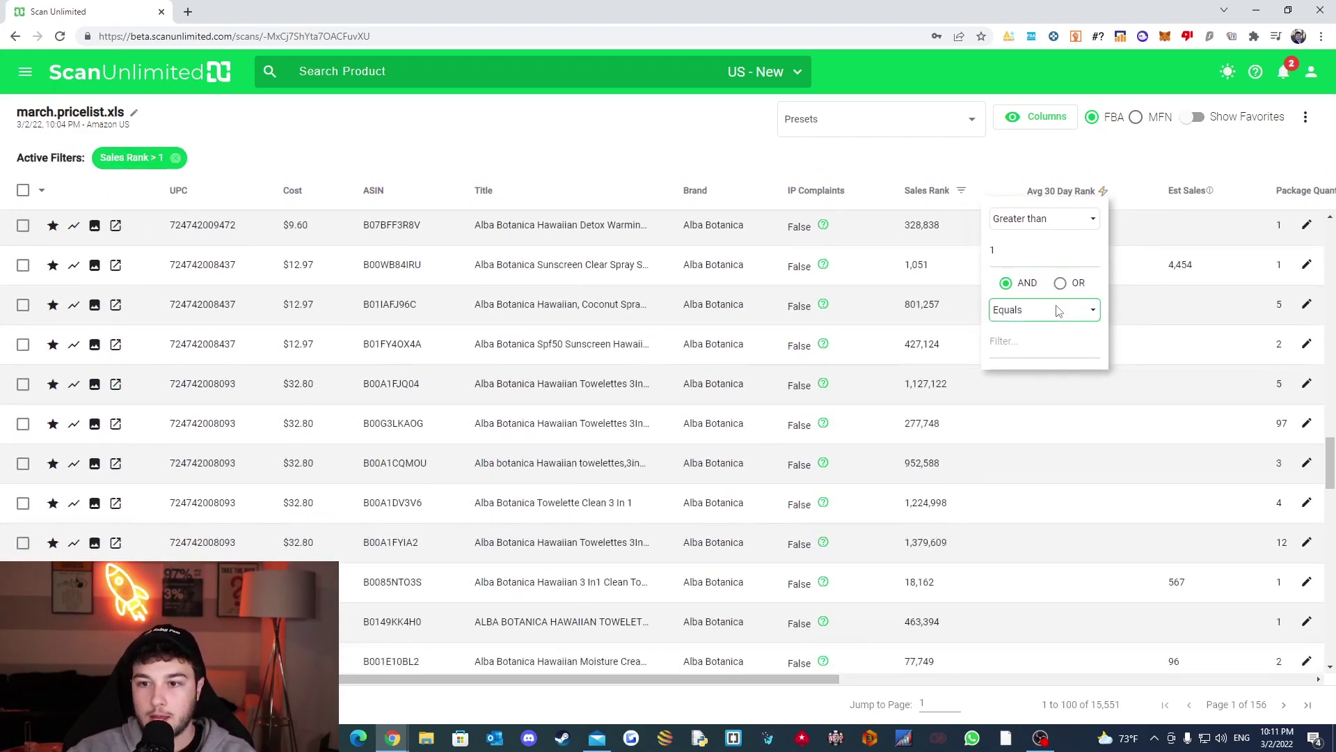
pyautogui.click(1051, 309)
pyautogui.click(1058, 399)
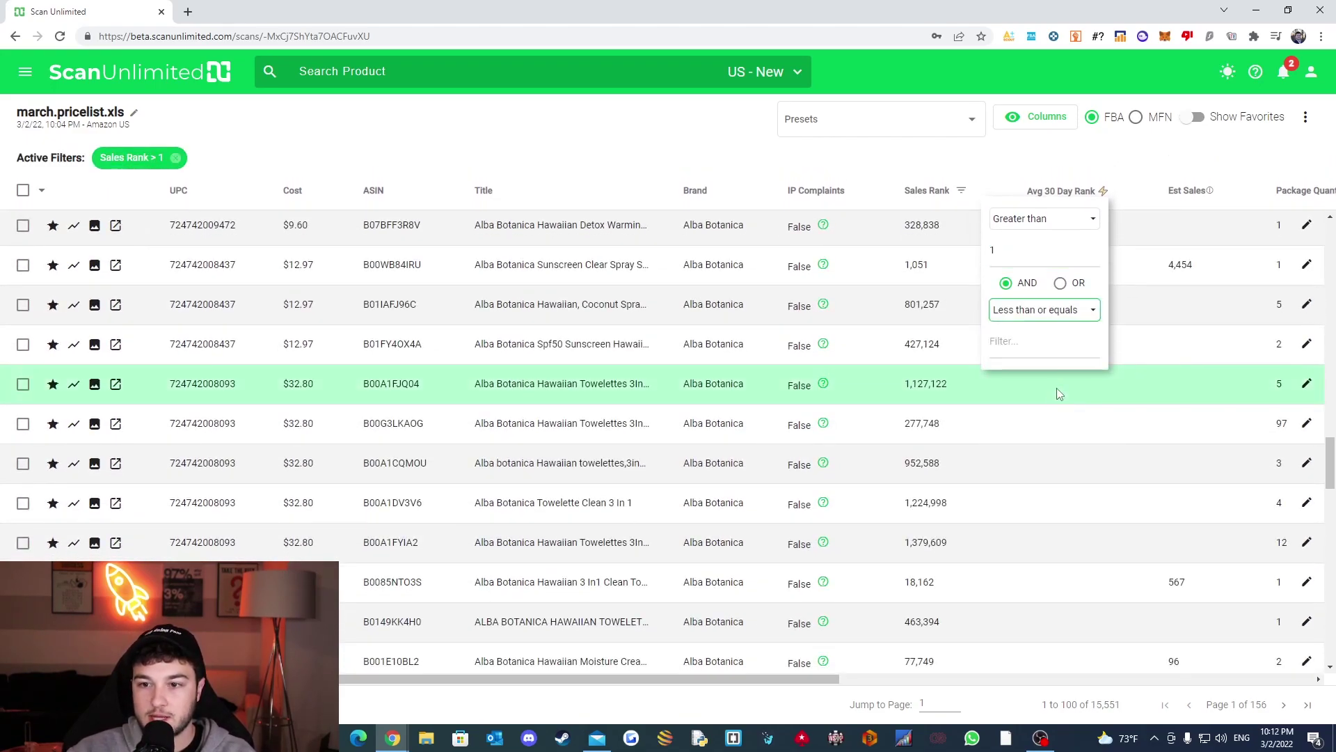
pyautogui.click(1050, 350)
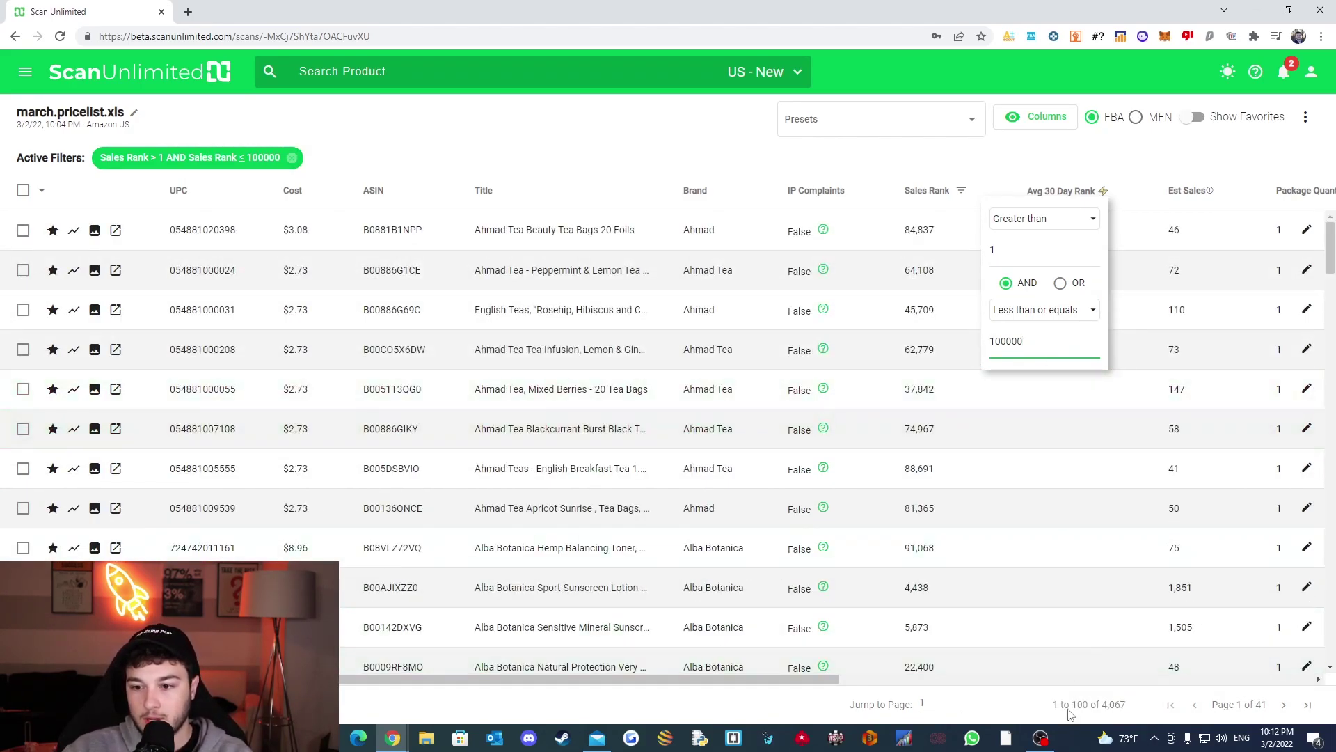
pyautogui.click(1101, 717)
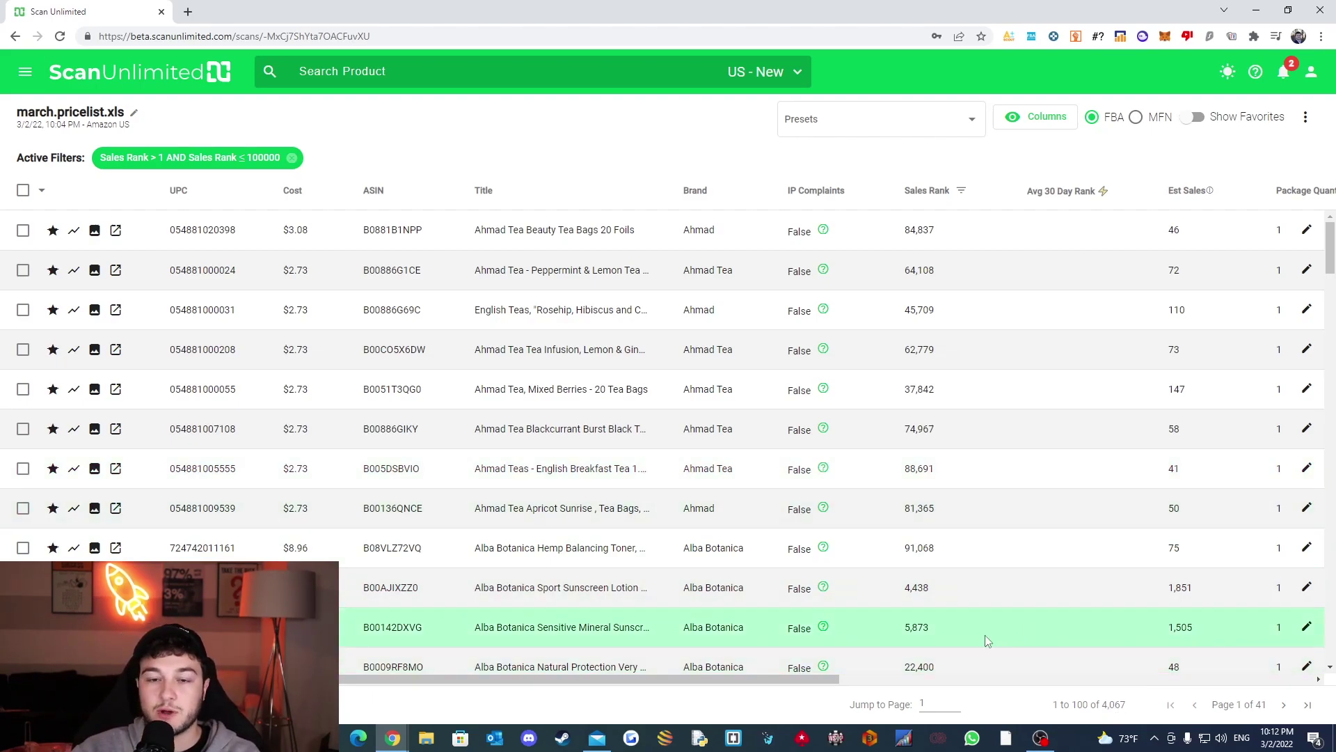
# - Move the Profit column next to Amazon and IP Complaints just before Est Sales
pyautogui.moveTo(778, 681); pyautogui.dragTo(1176, 529)
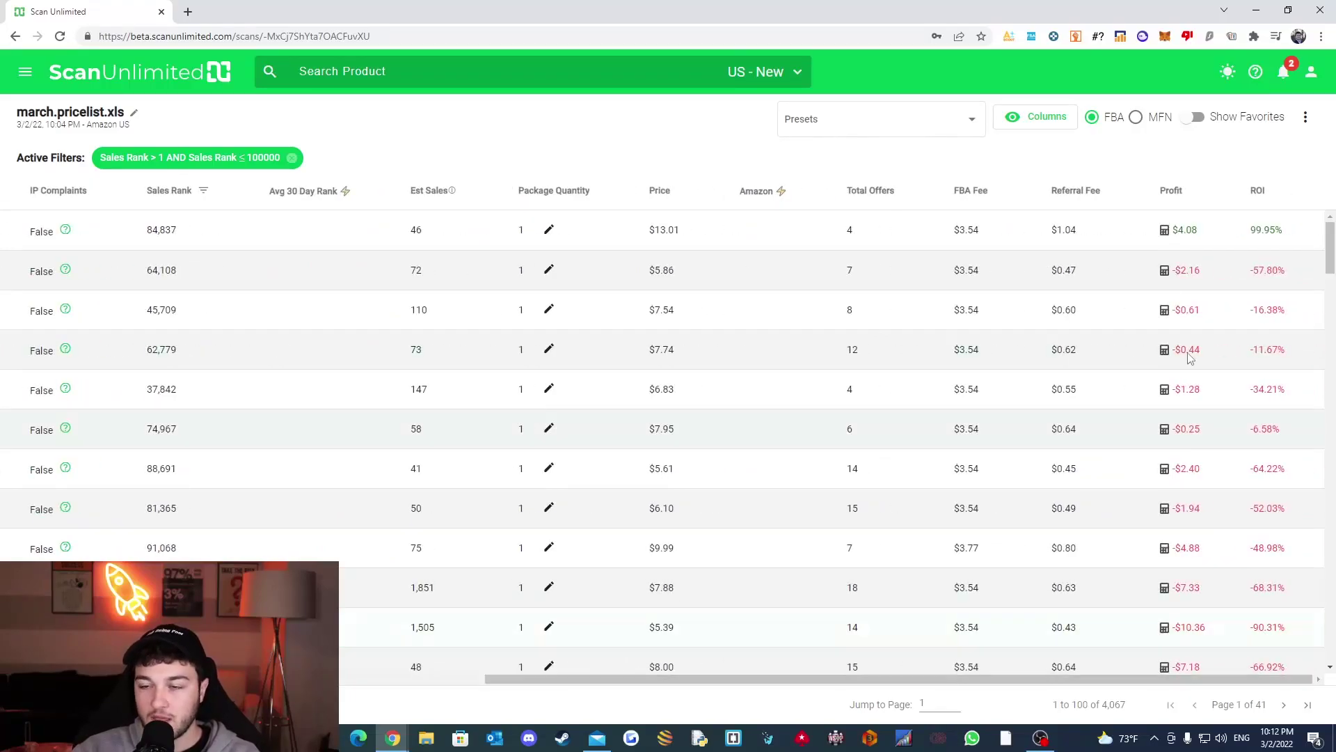
pyautogui.moveTo(1148, 193); pyautogui.dragTo(178, 202)
pyautogui.moveTo(519, 680); pyautogui.dragTo(372, 680)
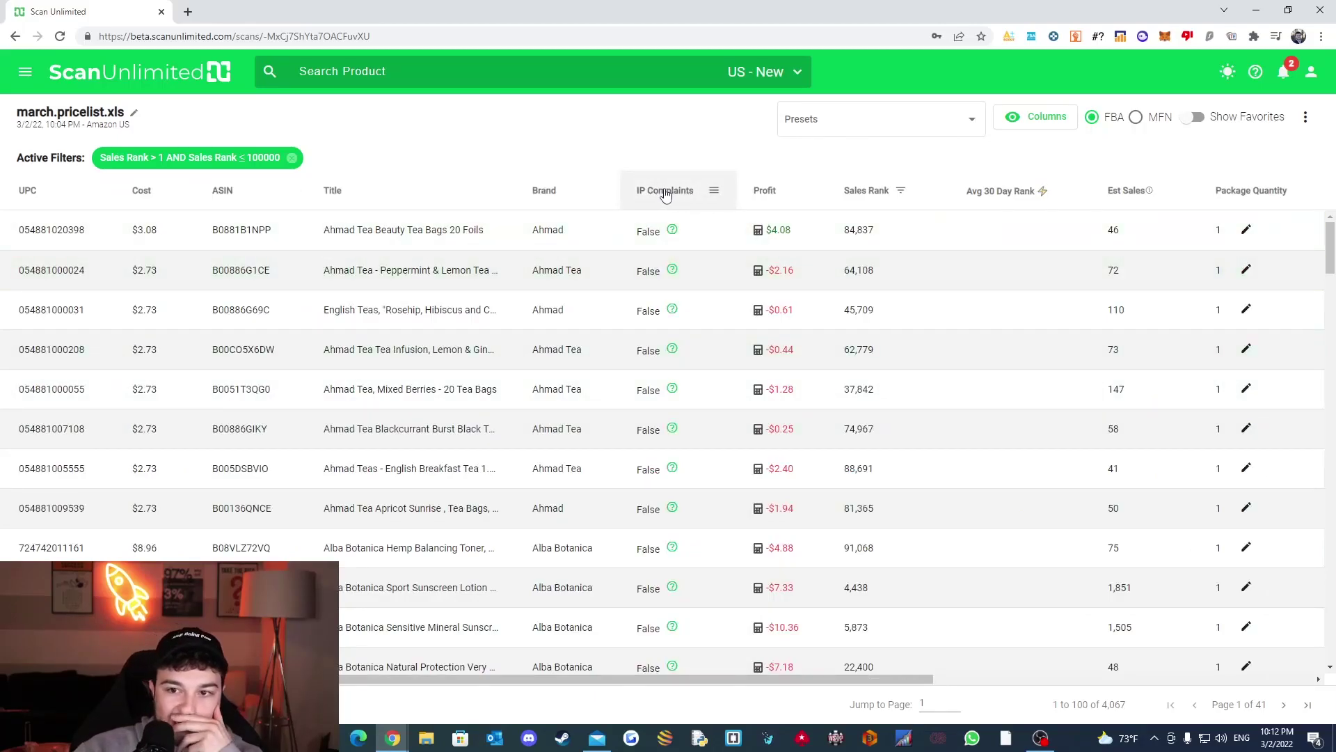
pyautogui.moveTo(667, 195); pyautogui.dragTo(972, 182)
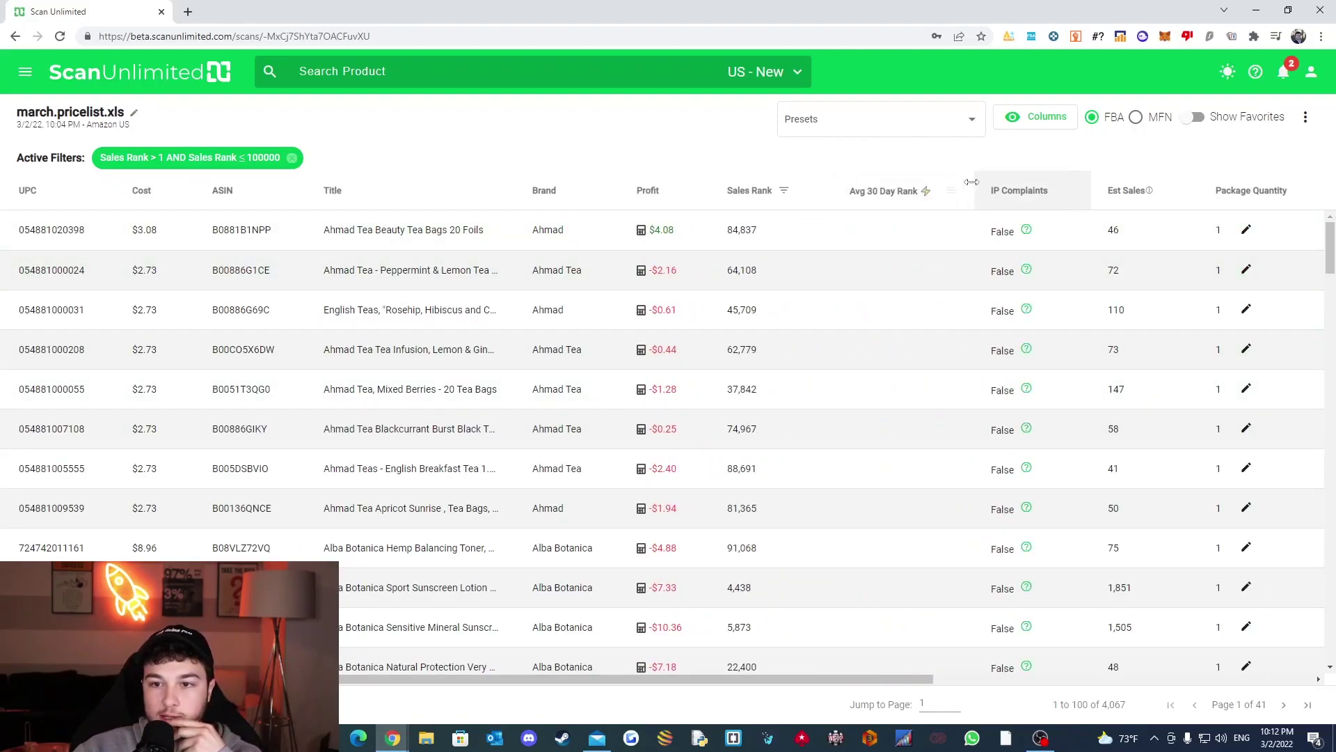
pyautogui.scroll(-10, 939, 402)
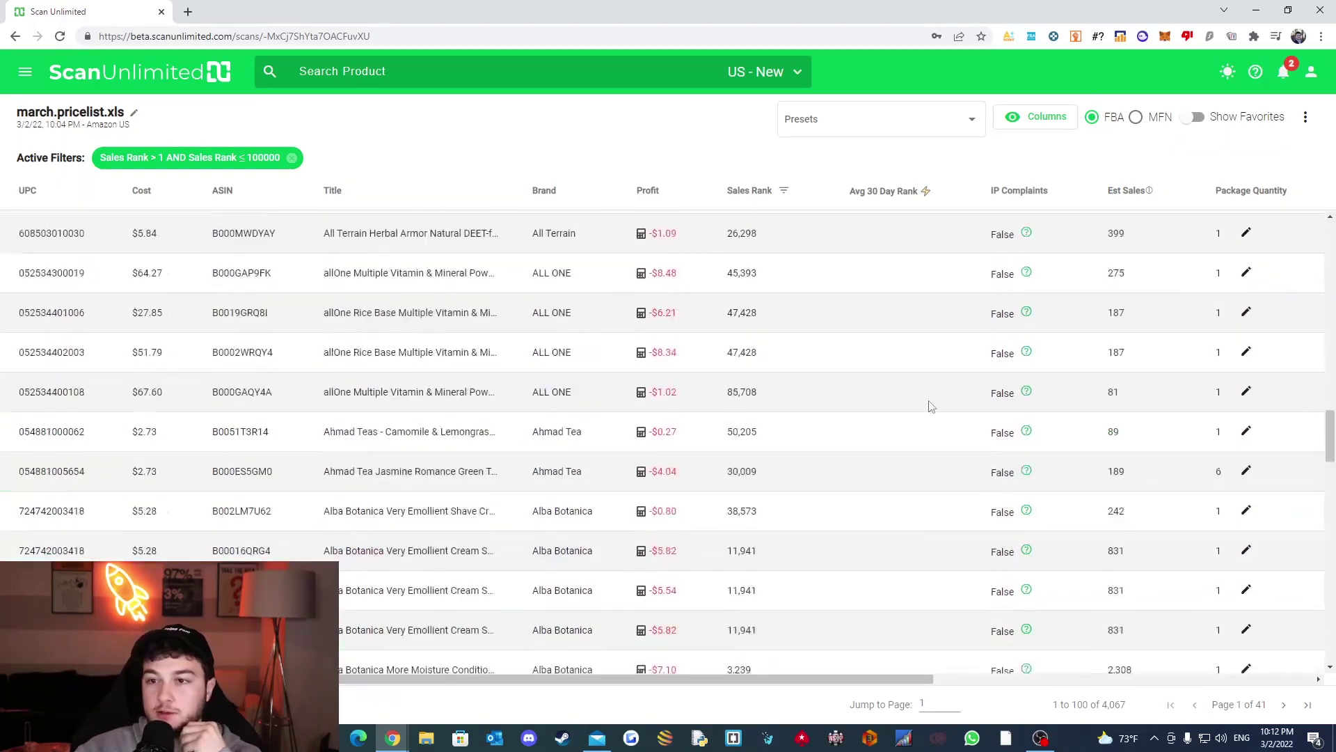
pyautogui.scroll(3, 931, 407)
# - Hide Avg 30 Day Rank, place Profit right after Cost, and narrow the UPC column
pyautogui.click(1037, 117)
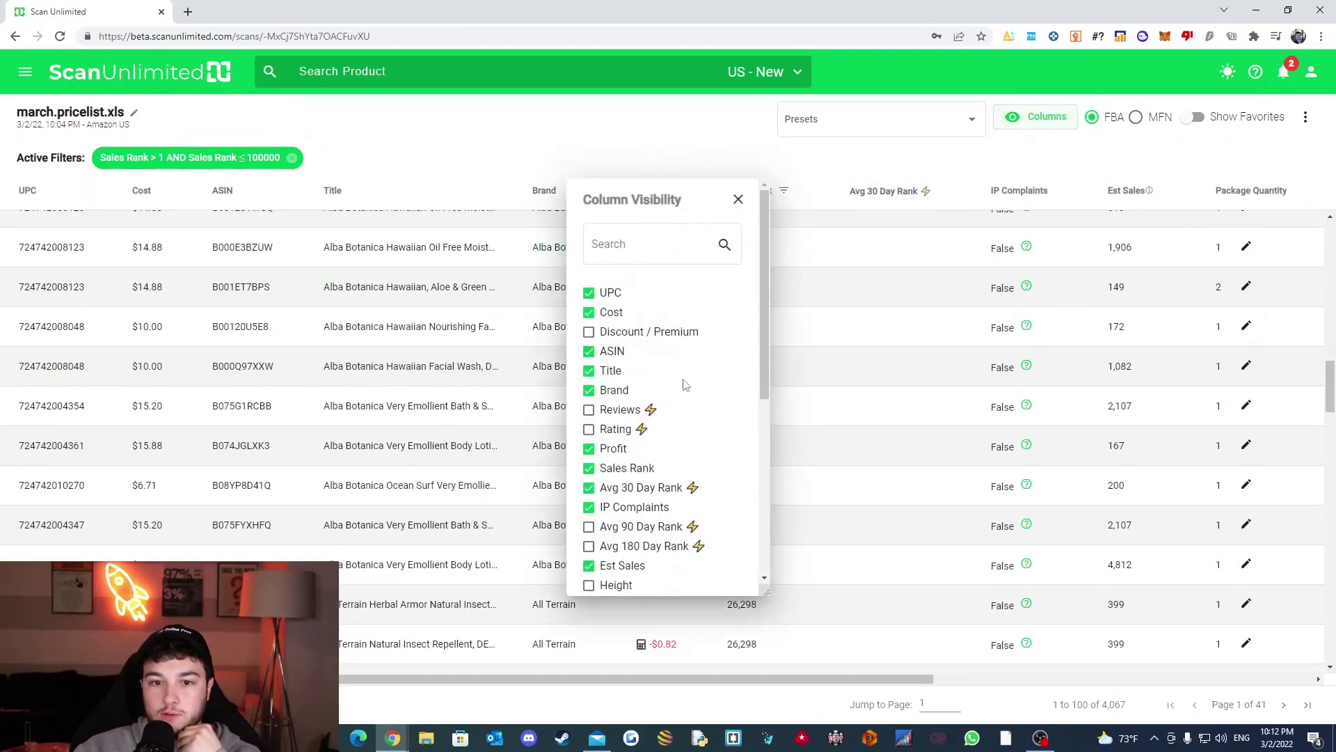
pyautogui.click(589, 488)
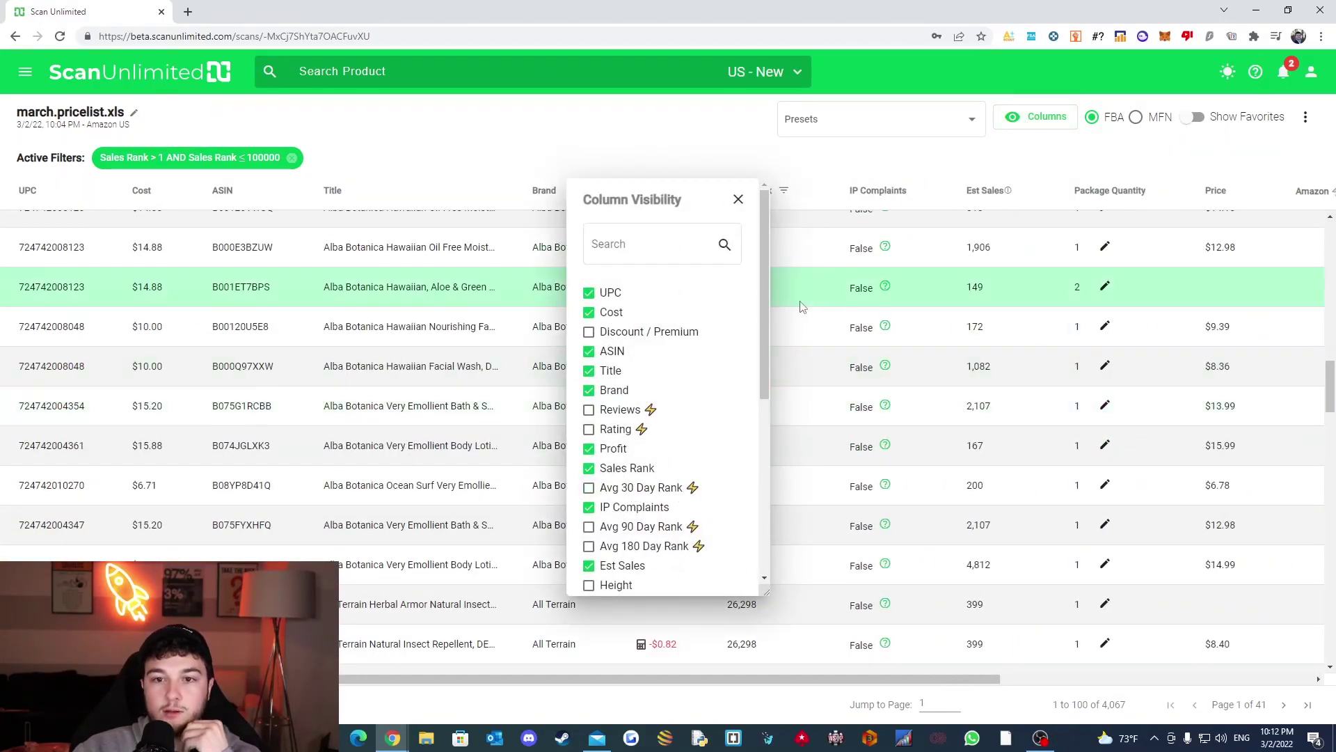
pyautogui.click(765, 202)
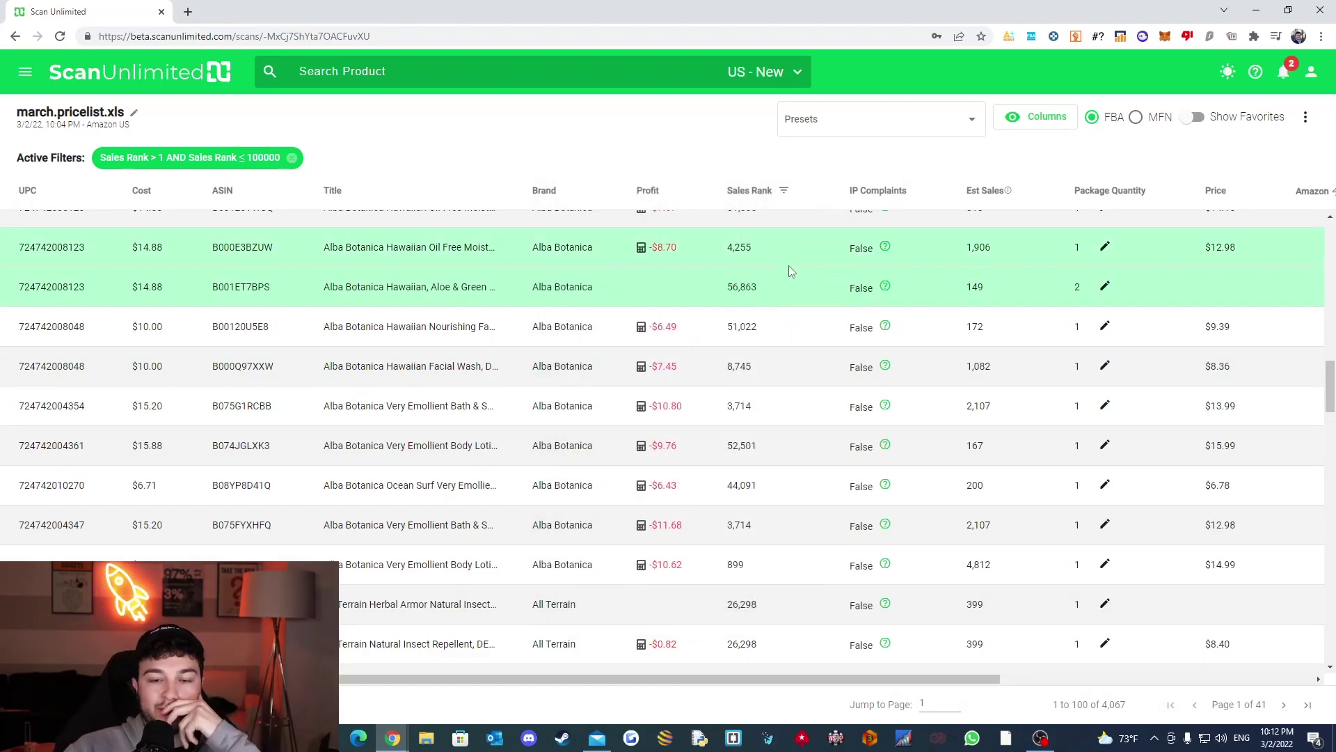
pyautogui.scroll(10, 796, 492)
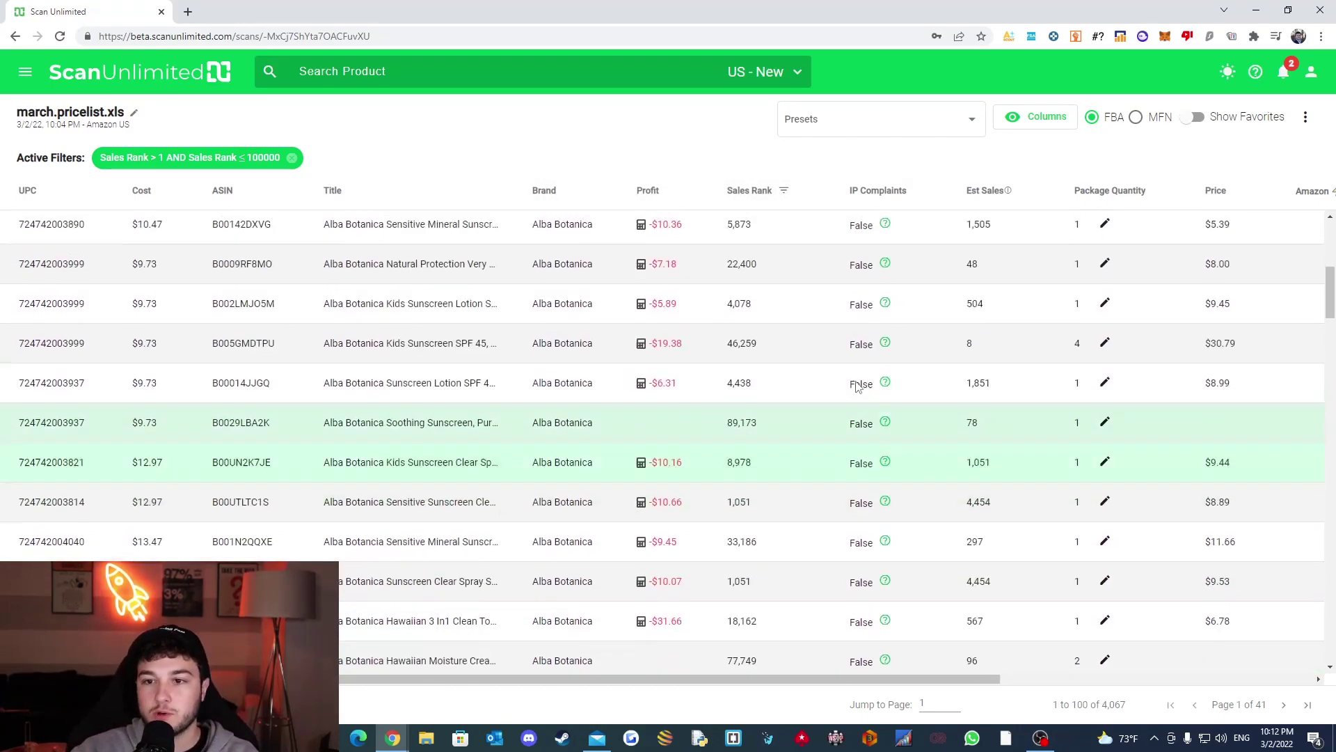
pyautogui.scroll(5, 857, 387)
pyautogui.moveTo(878, 192); pyautogui.dragTo(164, 191)
pyautogui.moveTo(724, 196); pyautogui.dragTo(125, 202)
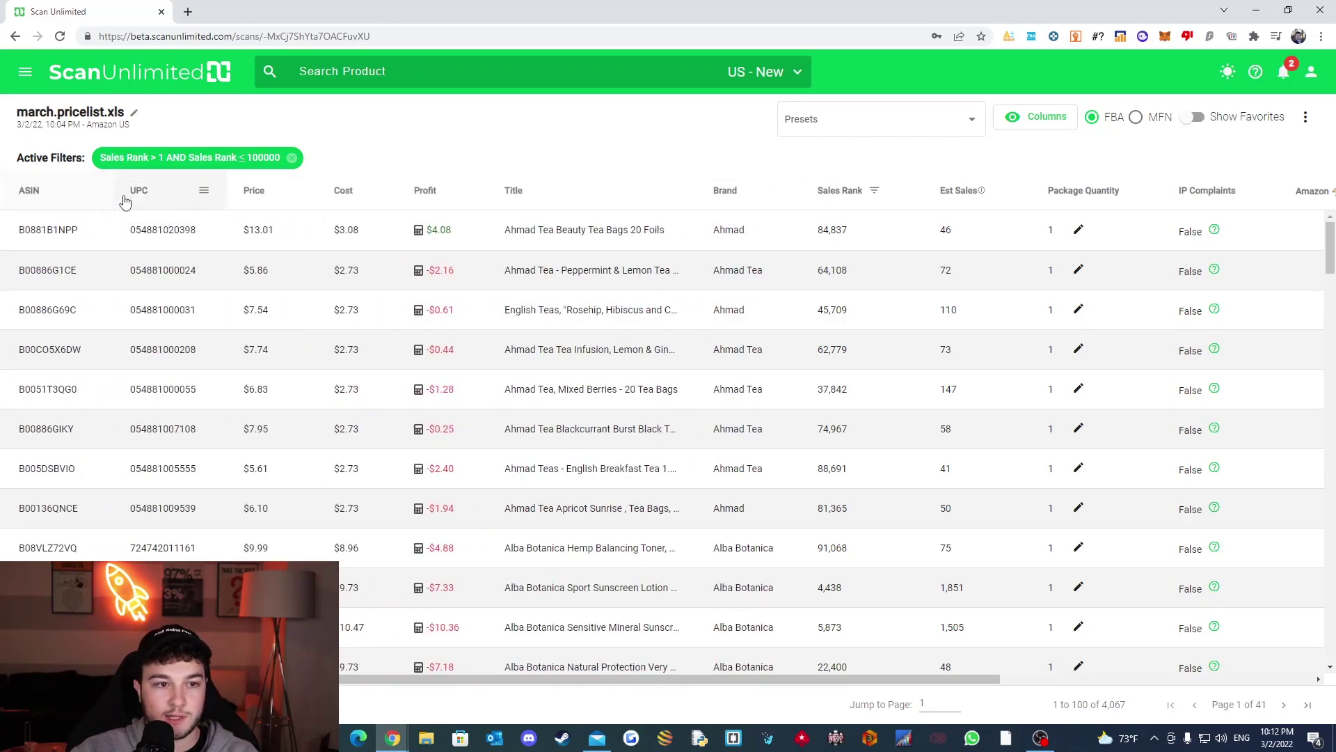
pyautogui.moveTo(226, 191); pyautogui.dragTo(66, 193)
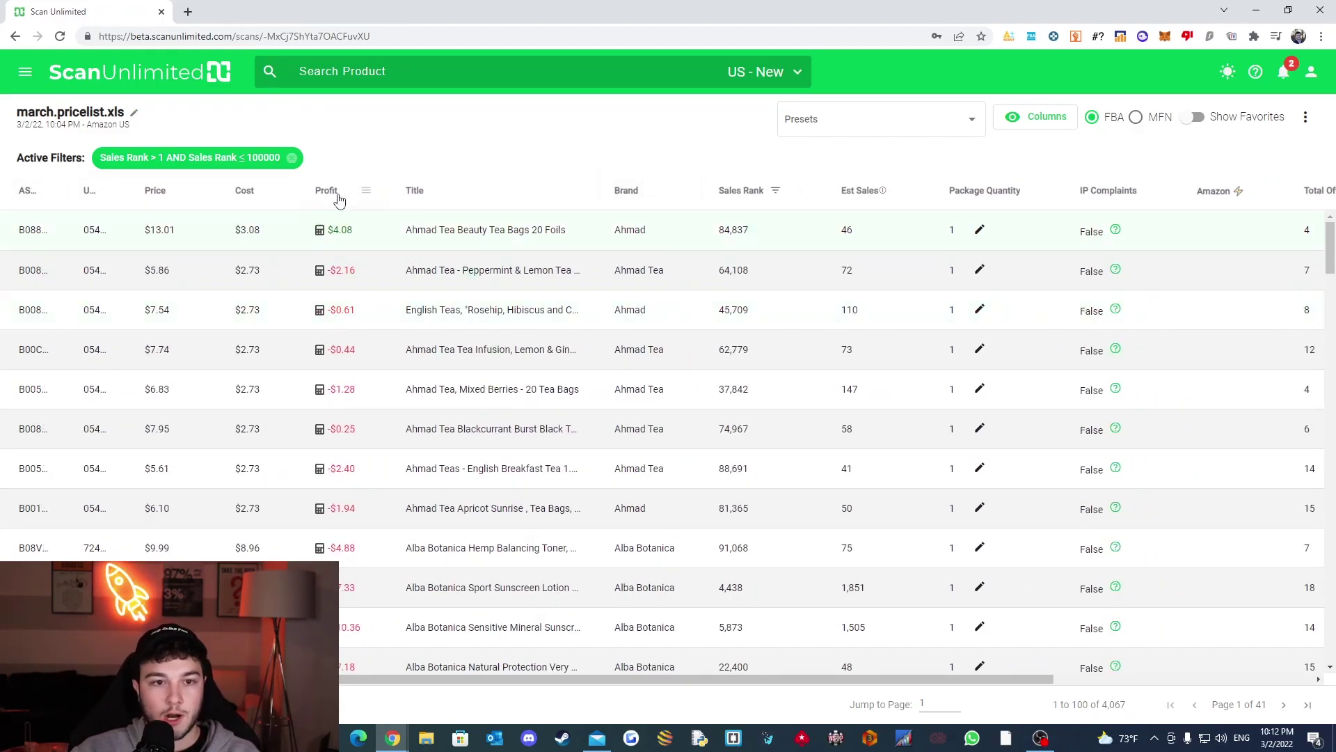
# - Filter the Profit column to values greater than 2.0
pyautogui.click(366, 191)
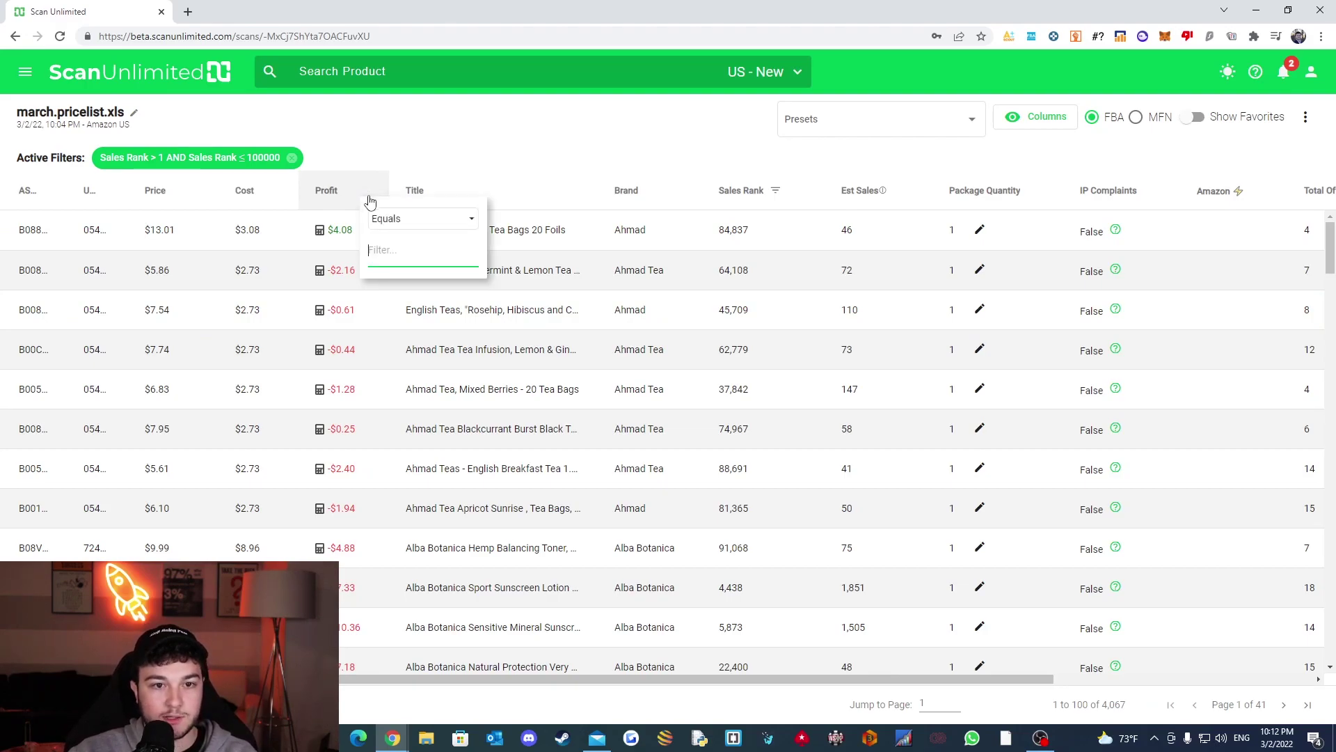
pyautogui.click(409, 220)
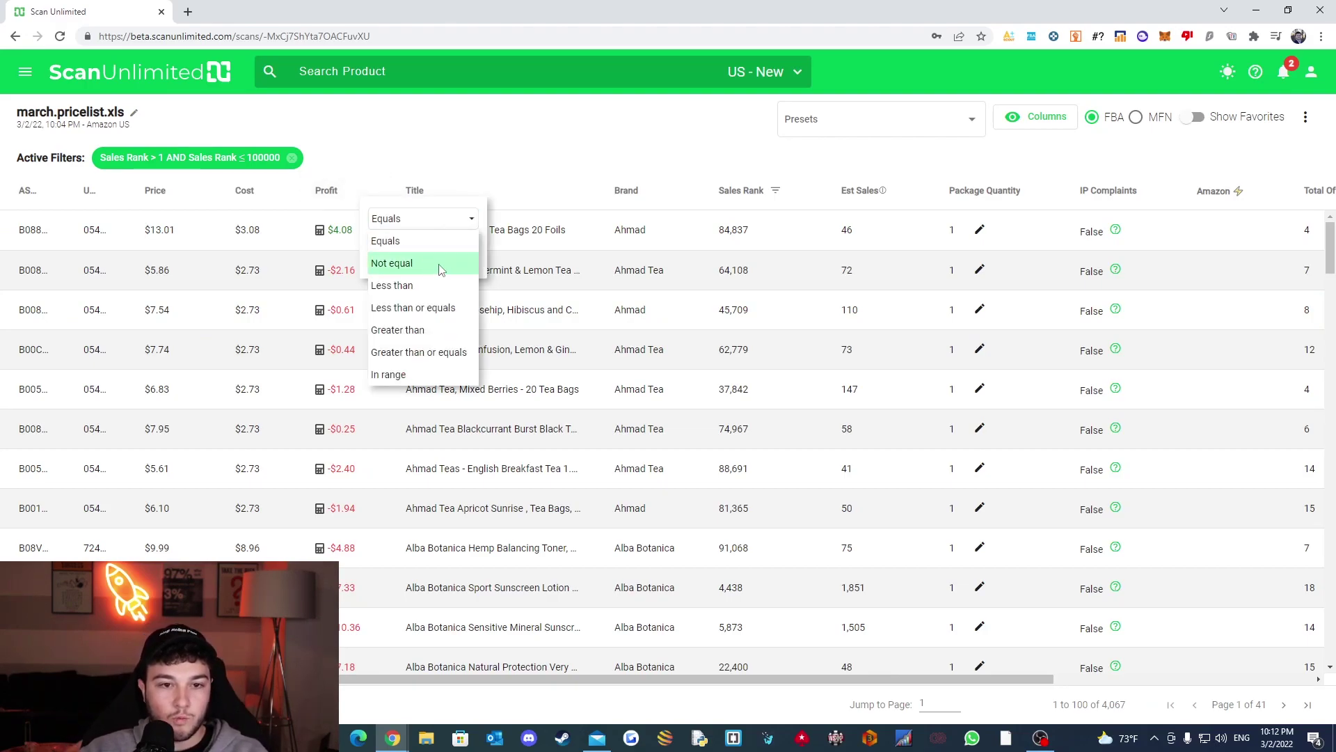
pyautogui.click(431, 332)
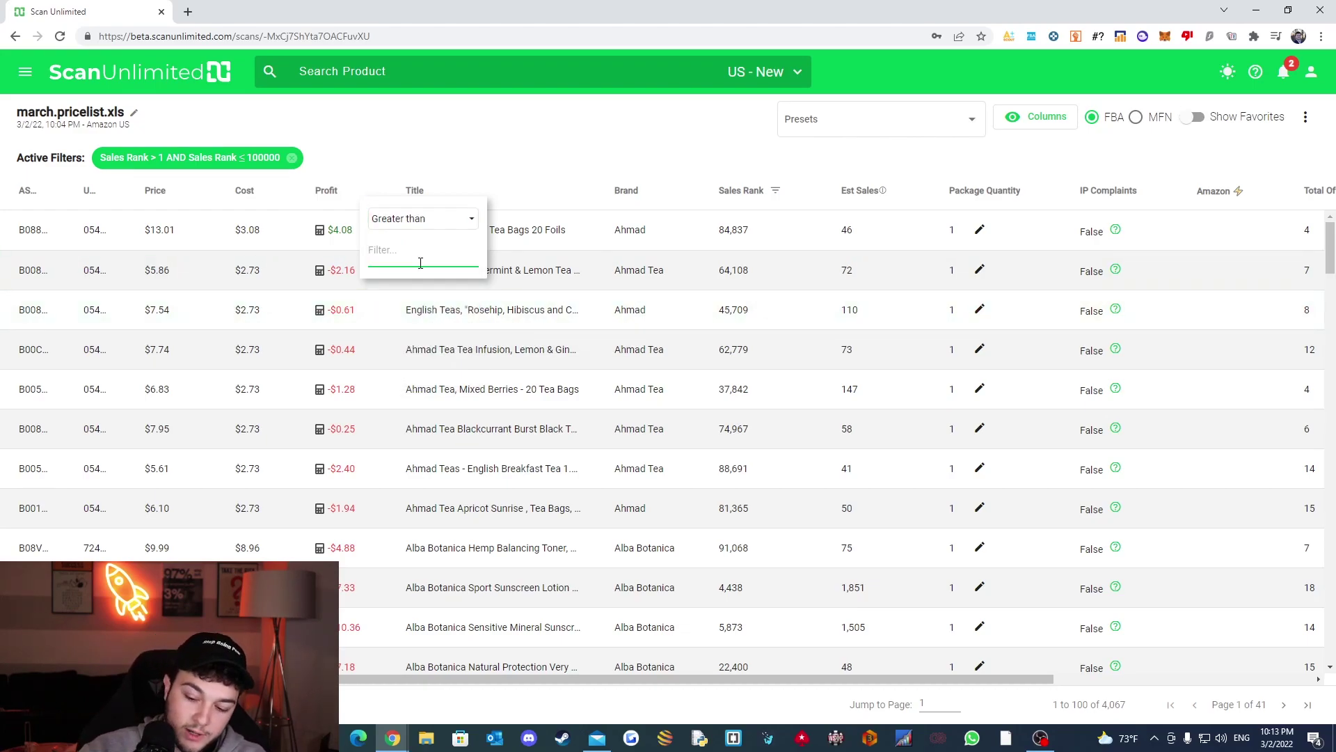
pyautogui.write('.2')
pyautogui.press('BackSpace')
pyautogui.press('BackSpace')
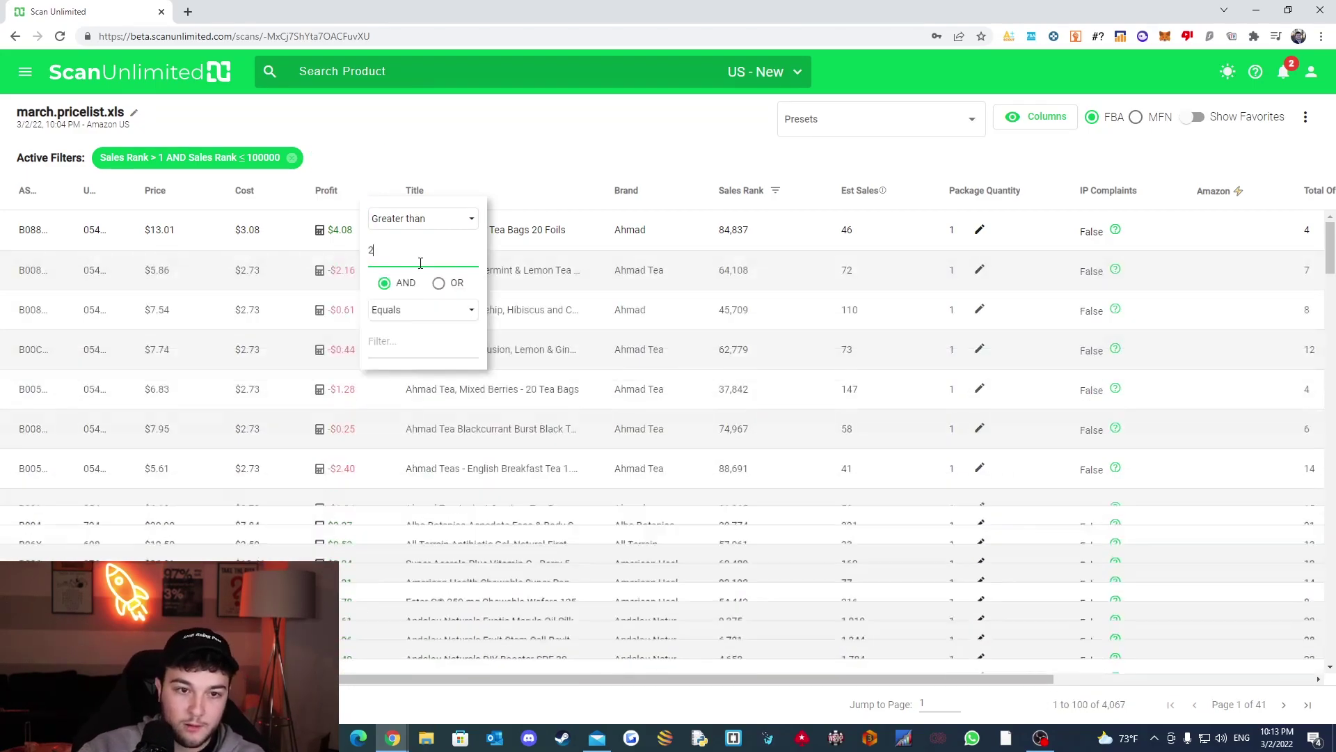
pyautogui.write('2.0')
pyautogui.click(438, 319)
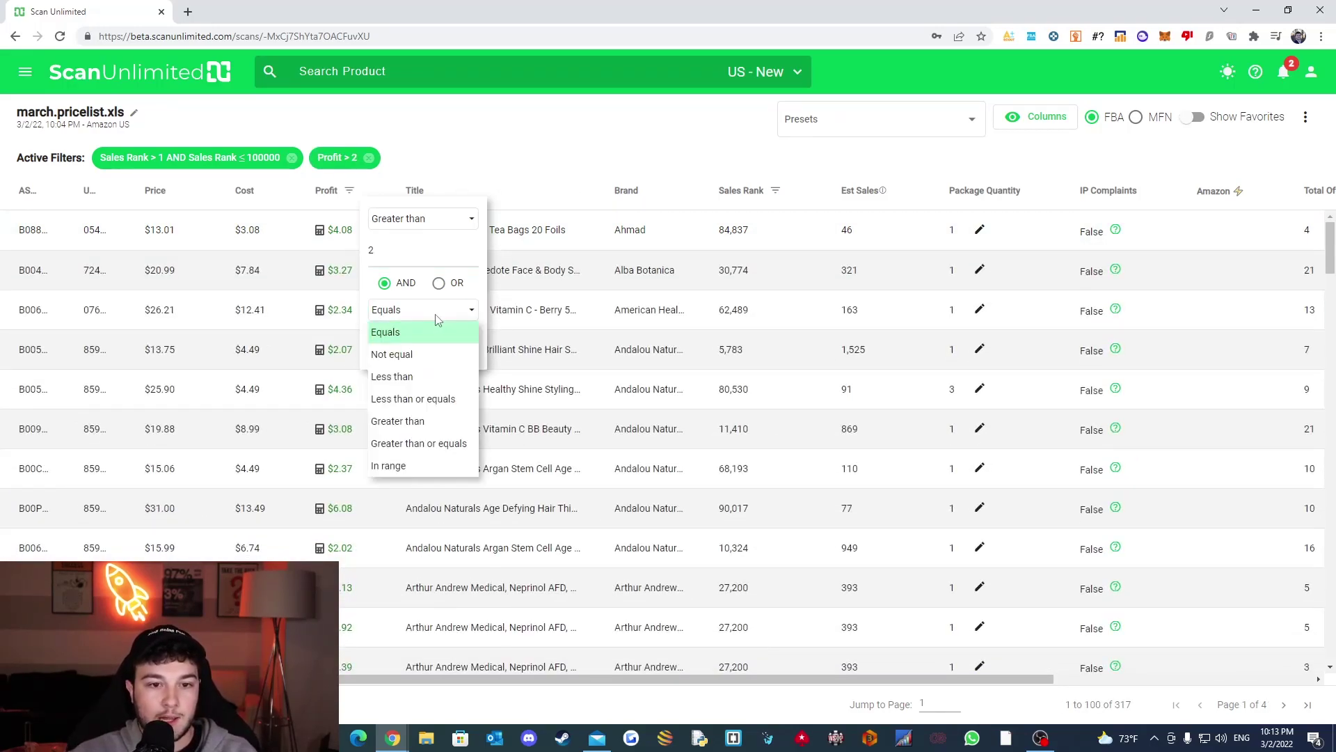
pyautogui.click(465, 399)
pyautogui.click(426, 349)
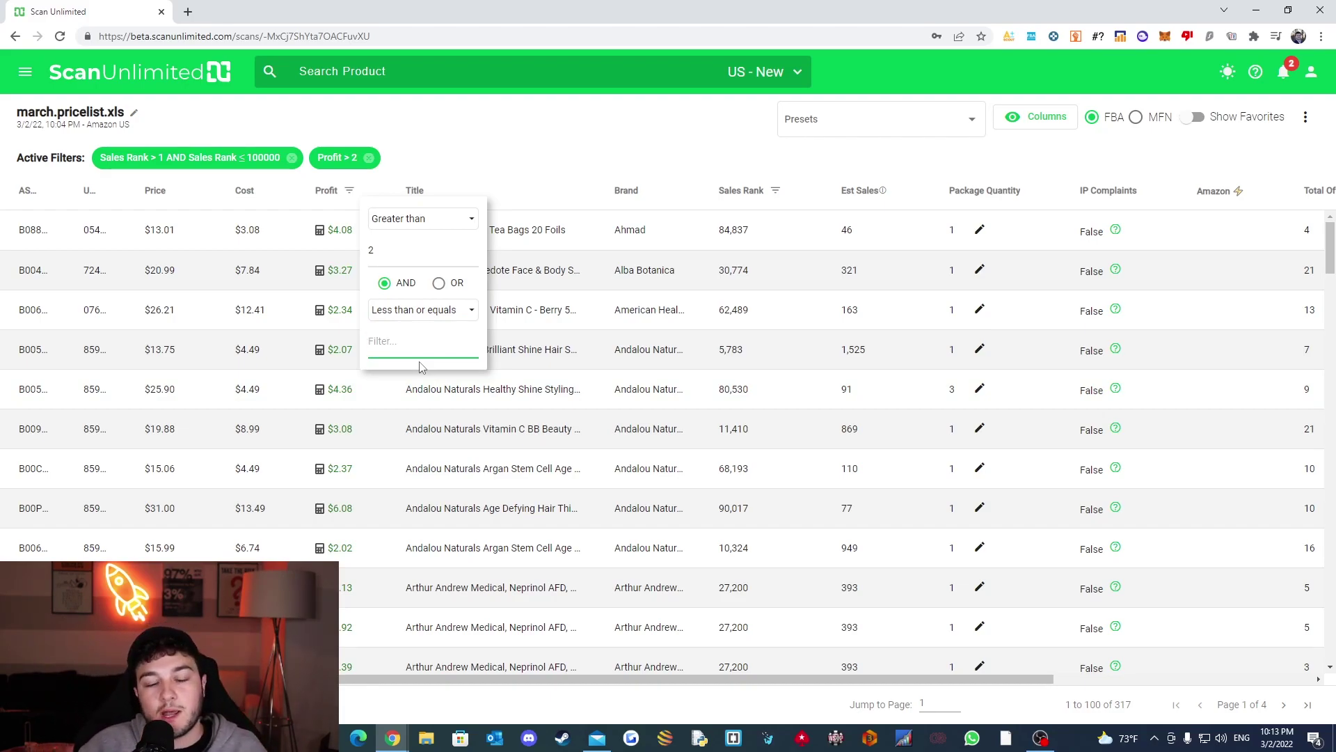
pyautogui.click(496, 187)
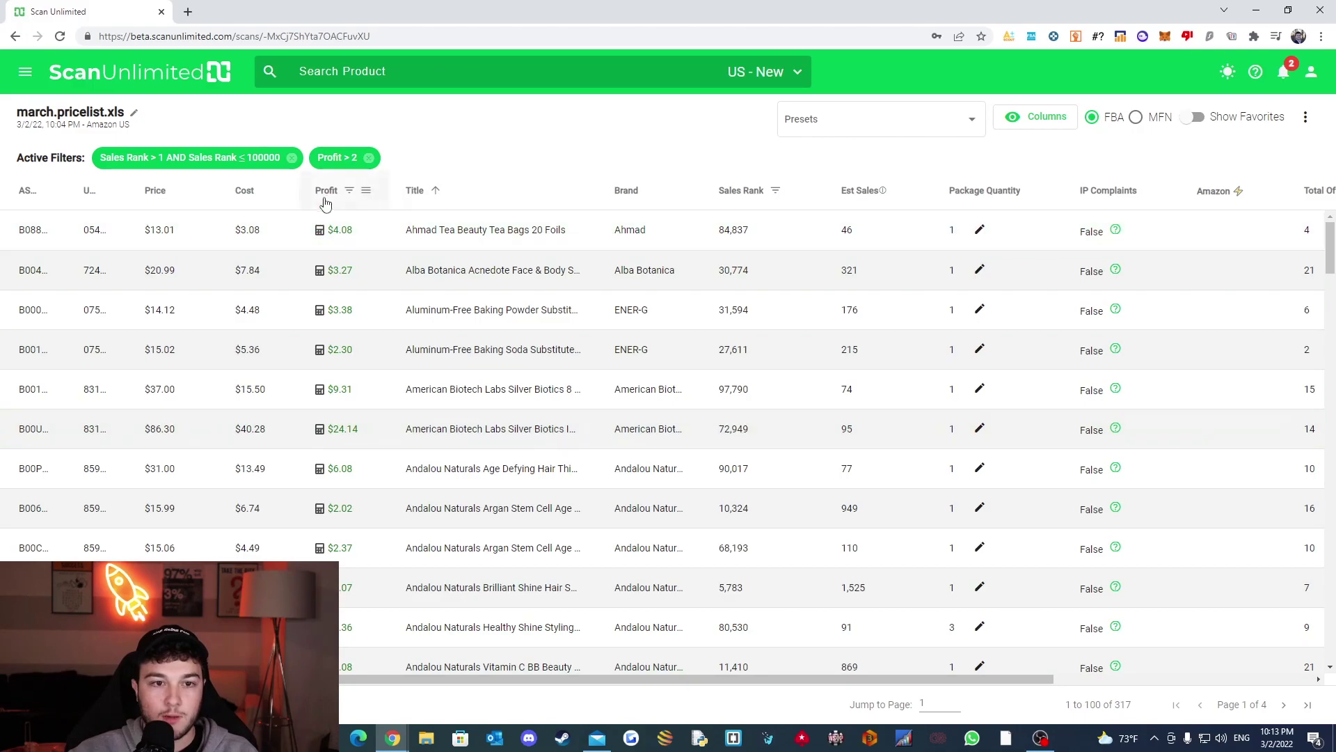
# - Sort the 317 remaining products from highest to lowest profit, starting at $46.46
pyautogui.click(325, 202)
pyautogui.click(329, 202)
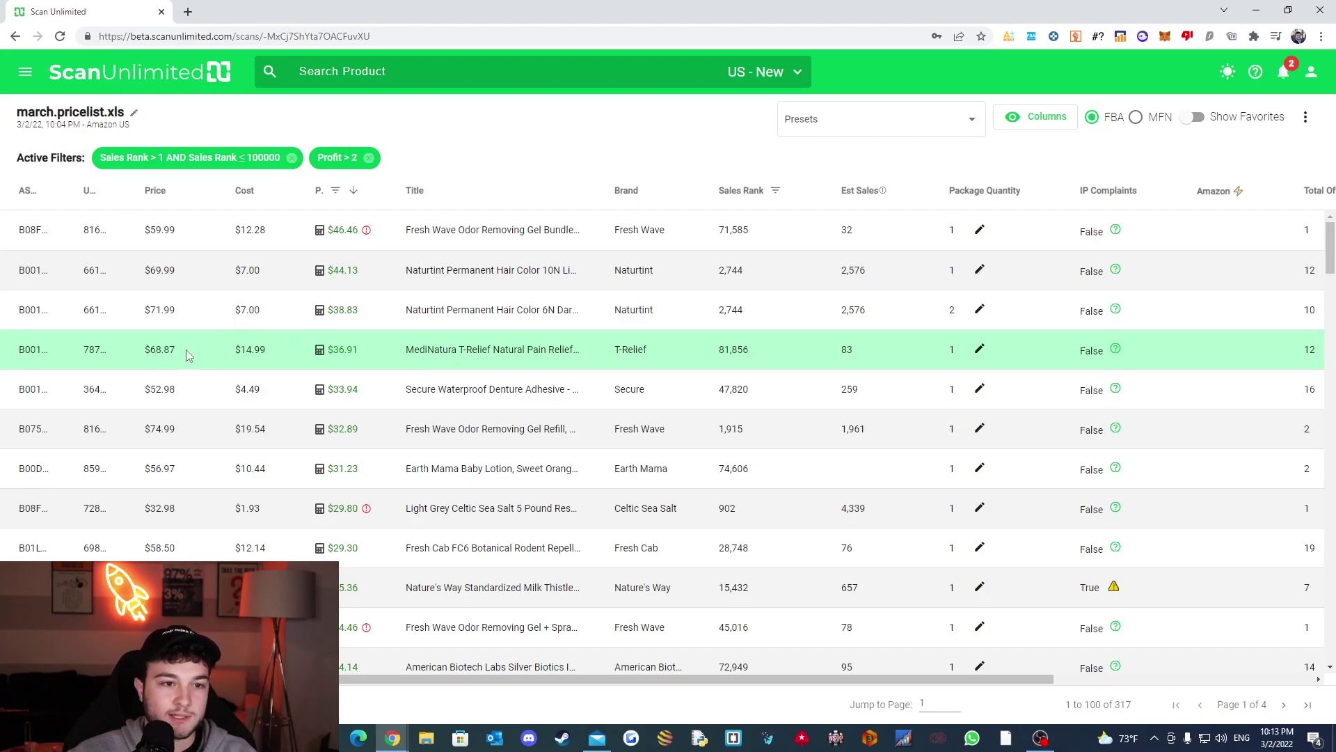
pyautogui.moveTo(320, 352)
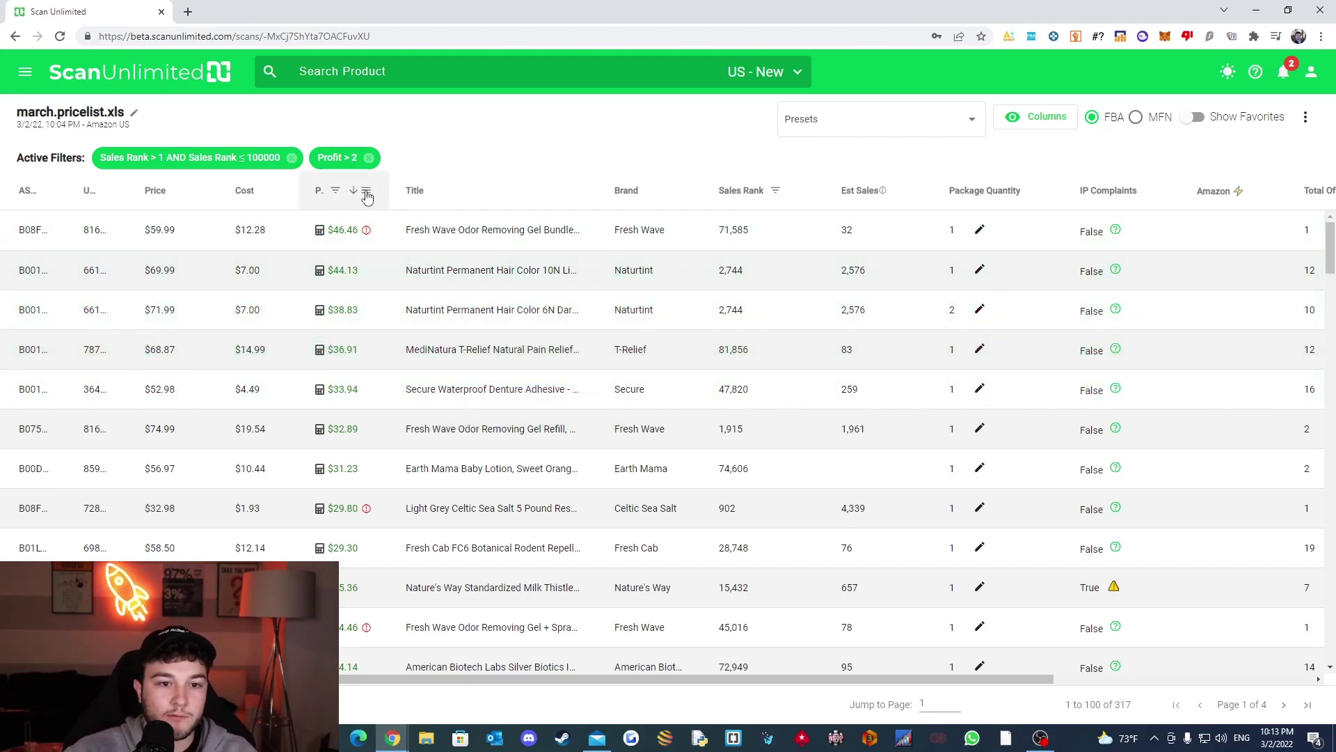
# - Cap the profit filter at 20 or less, keeping profit above 2, leaving 300 products
pyautogui.click(367, 195)
pyautogui.click(425, 345)
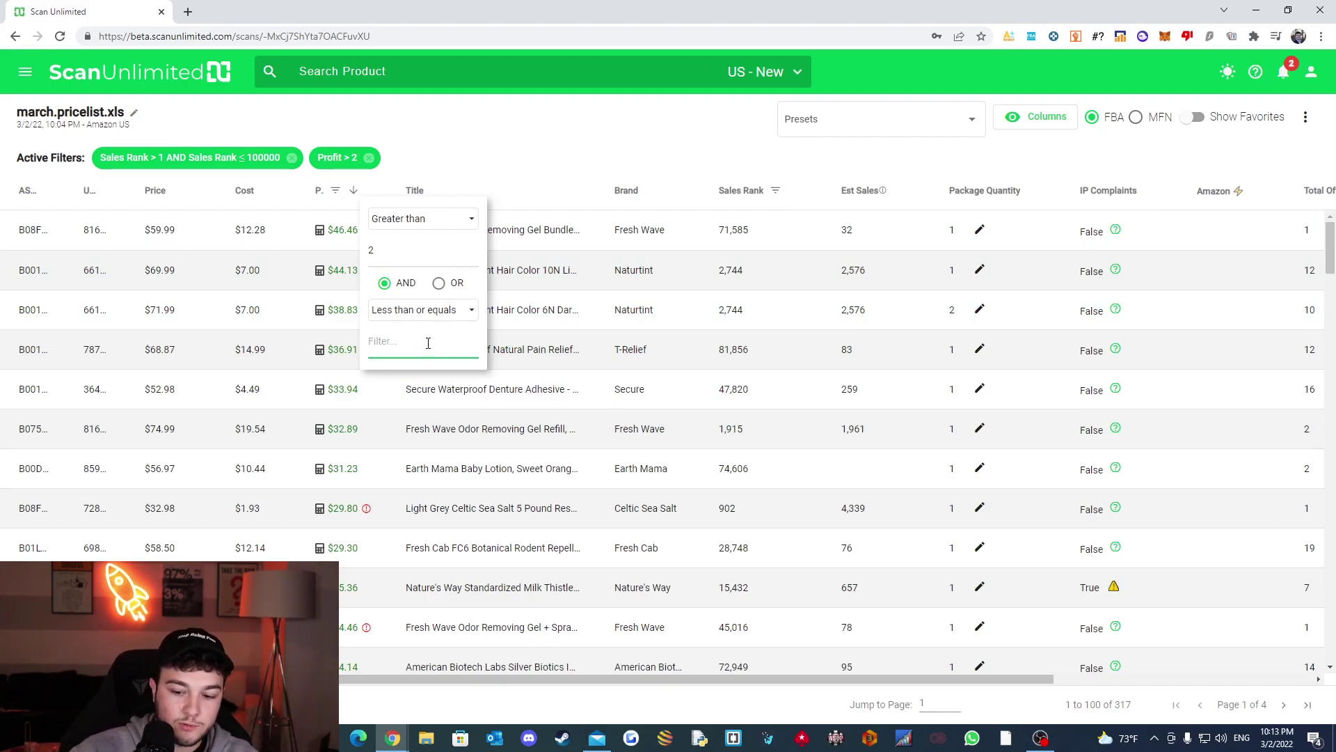
pyautogui.write('20')
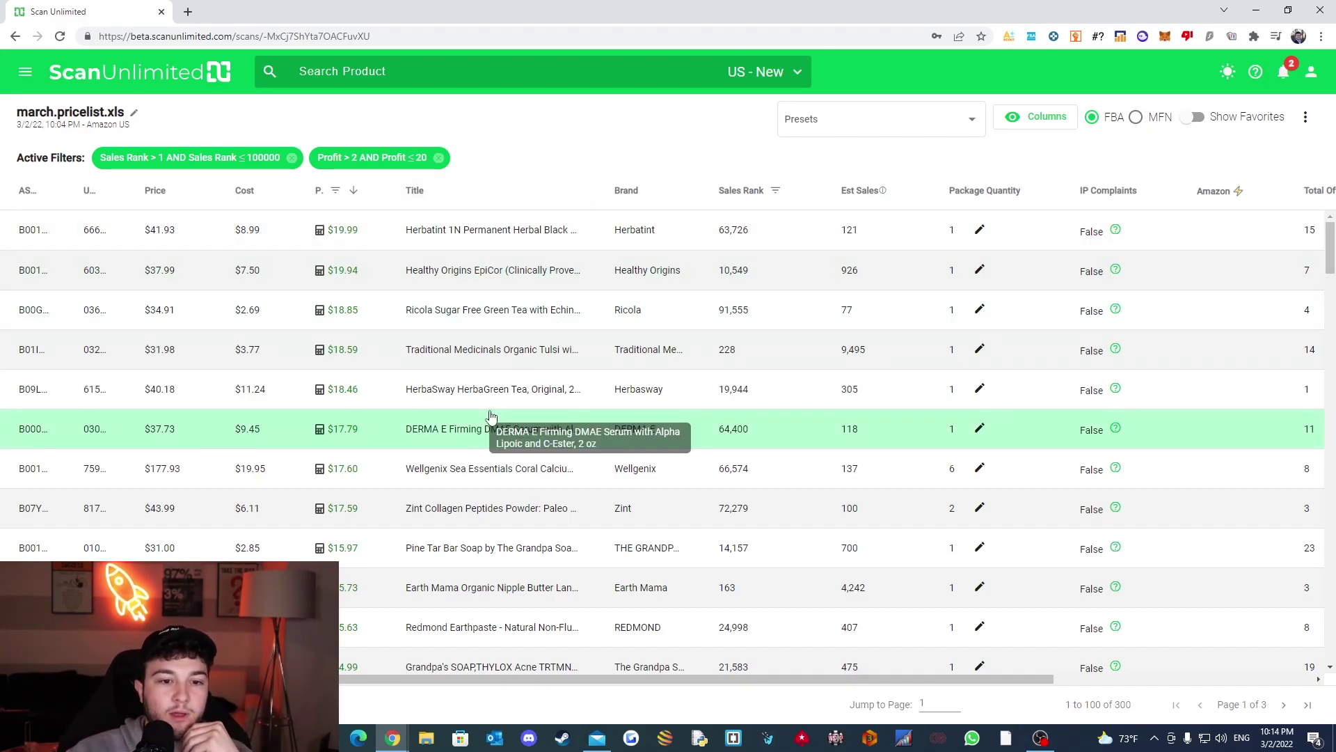
# - Set the Herbatint package quantity to 2 and the Ricola package quantity to 12
pyautogui.scroll(-3, 513, 403)
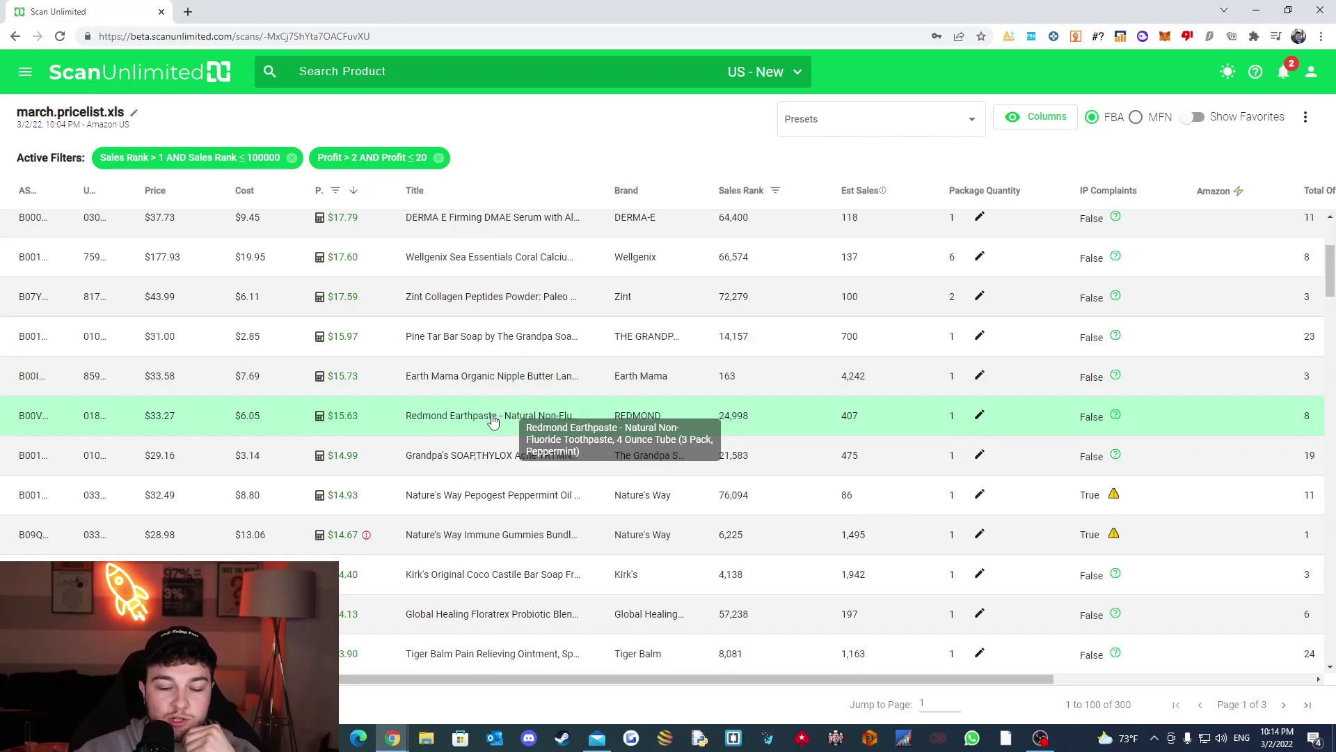
pyautogui.scroll(-4, 512, 445)
pyautogui.scroll(8, 514, 468)
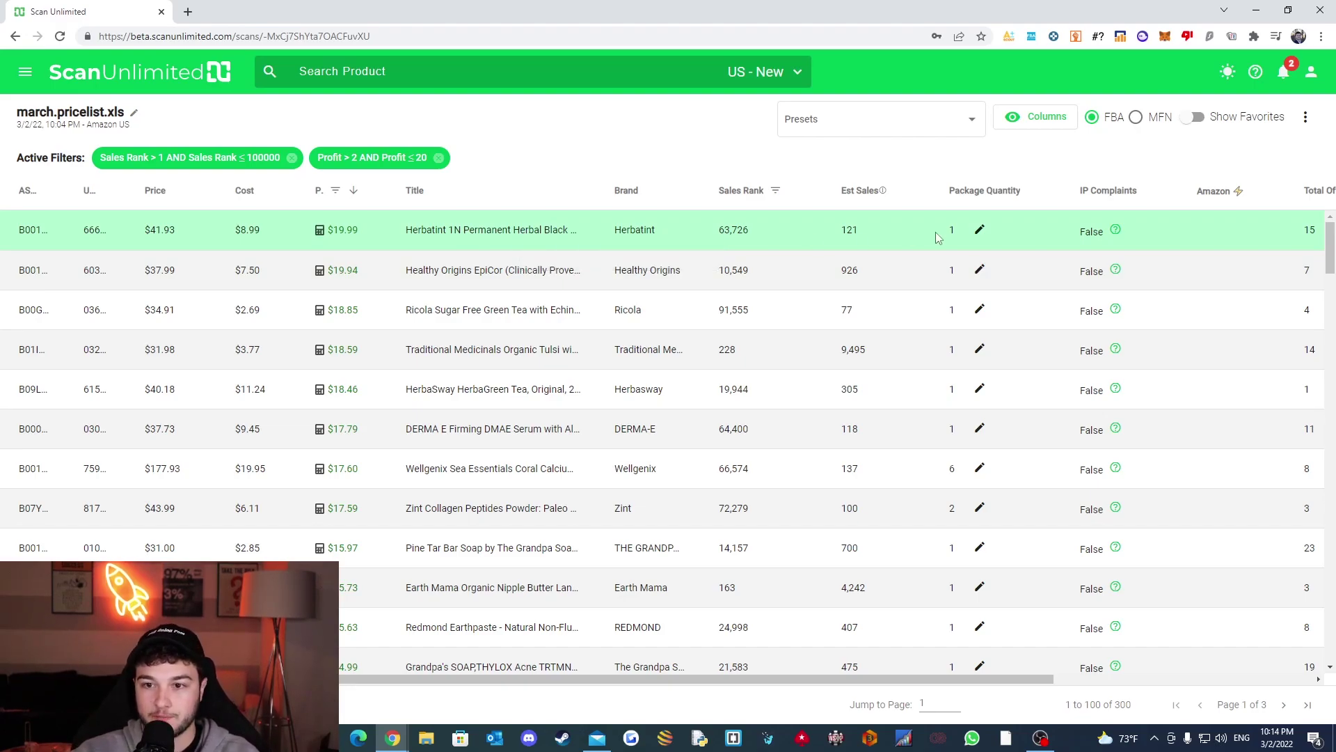
pyautogui.click(980, 230)
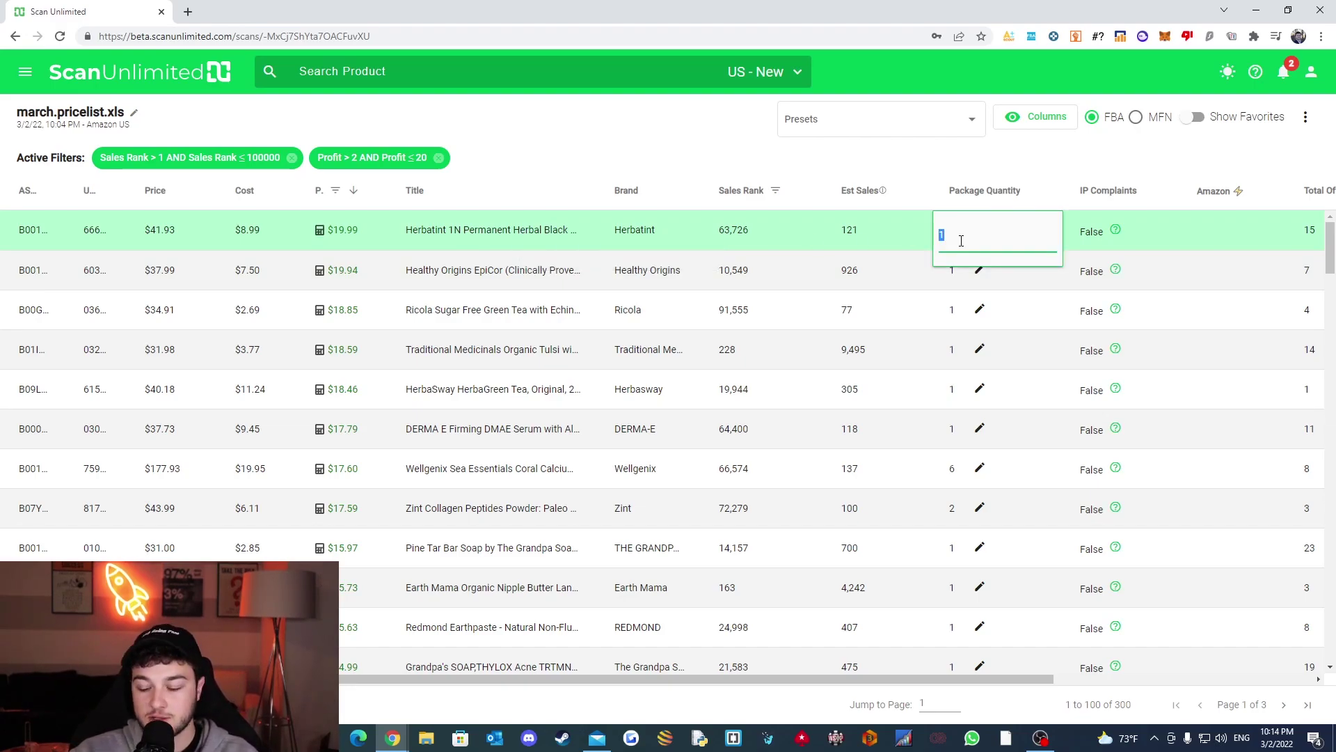
pyautogui.write('2')
pyautogui.press('Return')
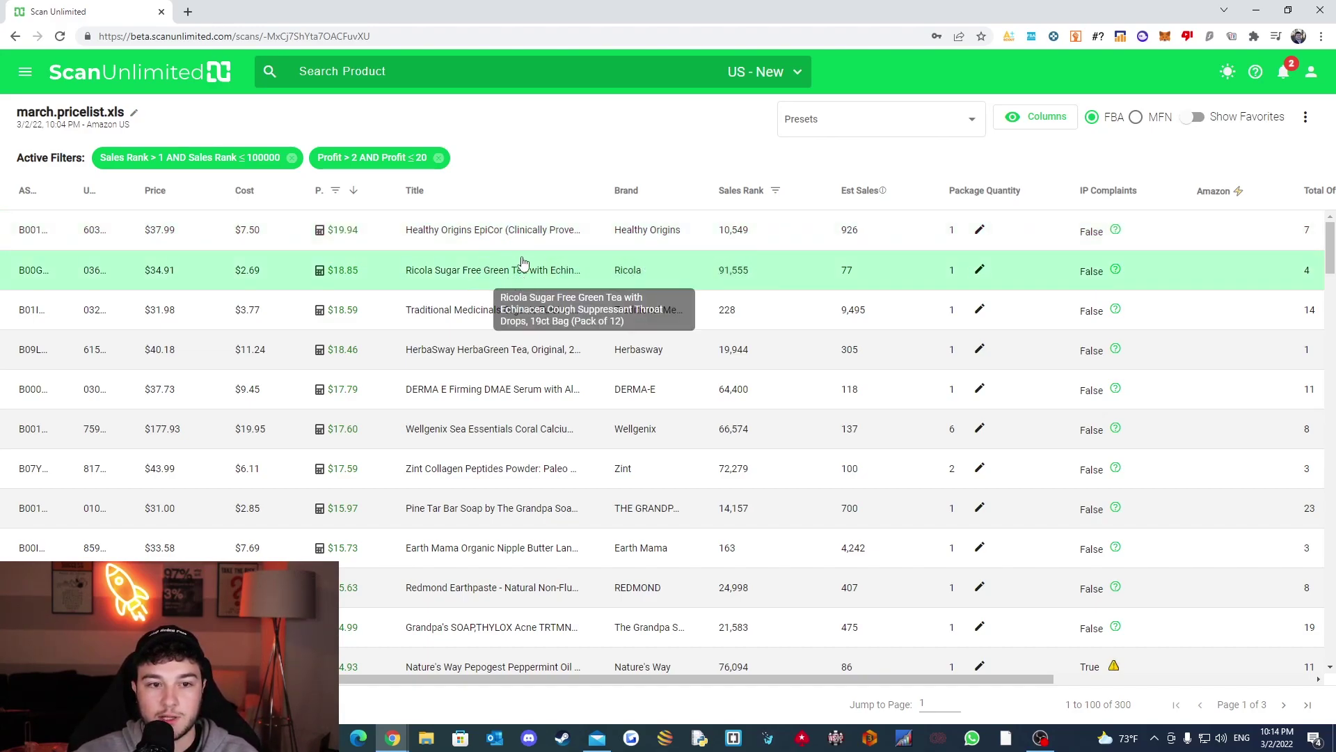
pyautogui.doubleClick(971, 268)
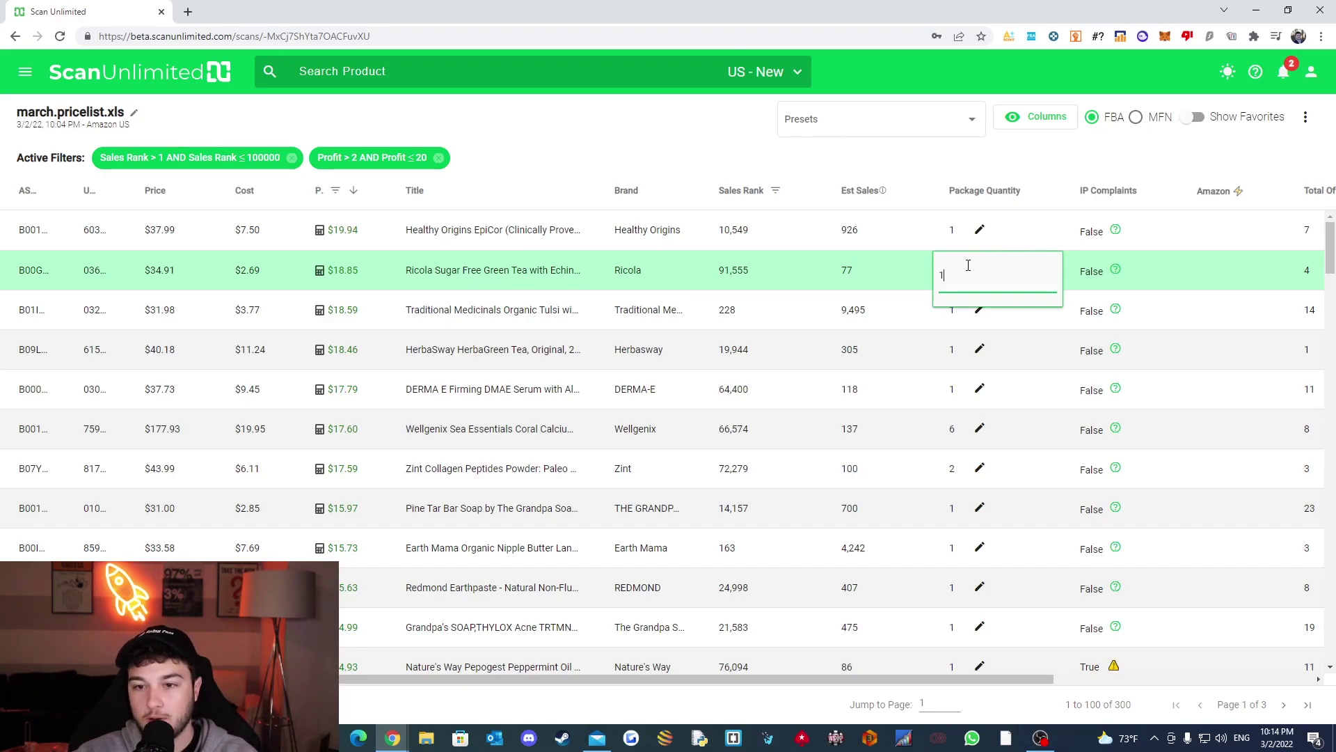
pyautogui.write('2')
pyautogui.press('Return')
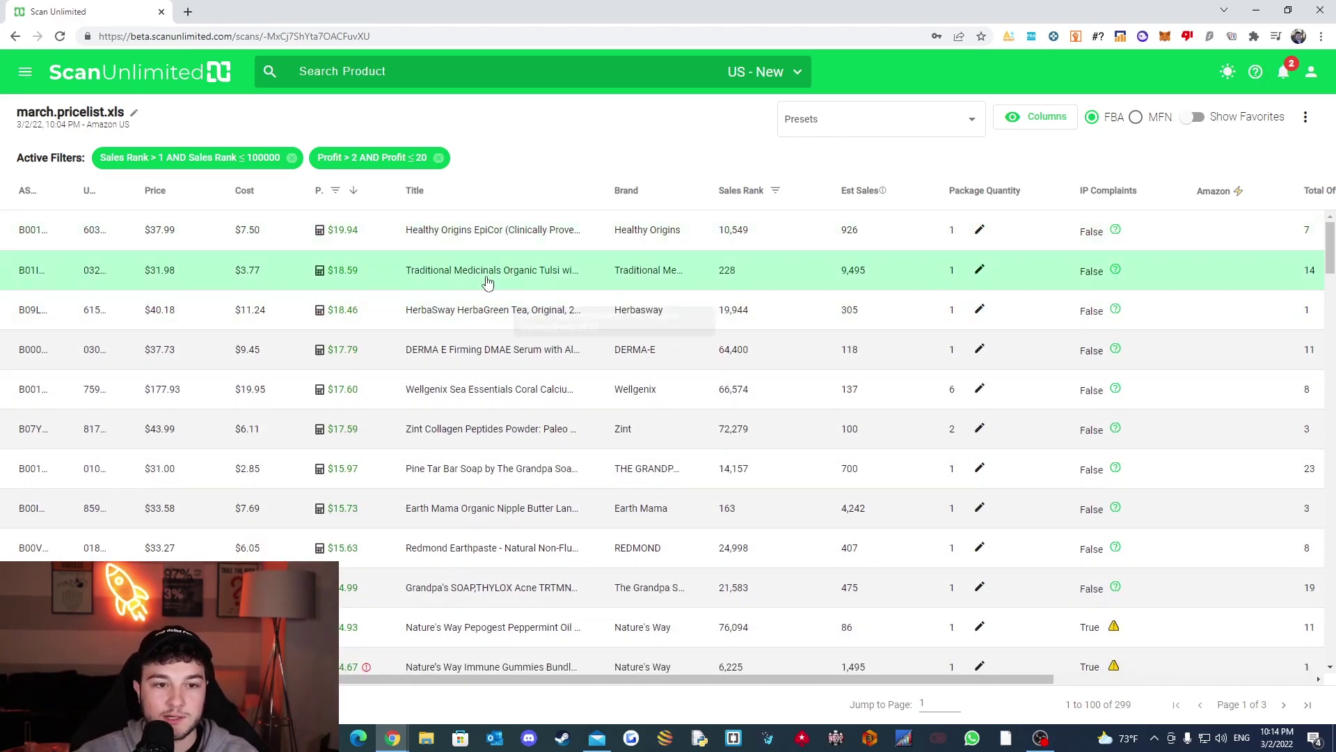
# - Set the Tulsi tea package quantity to 6 and the HerbaSway package quantity to 2
pyautogui.doubleClick(981, 270)
pyautogui.write('6')
pyautogui.press('Return')
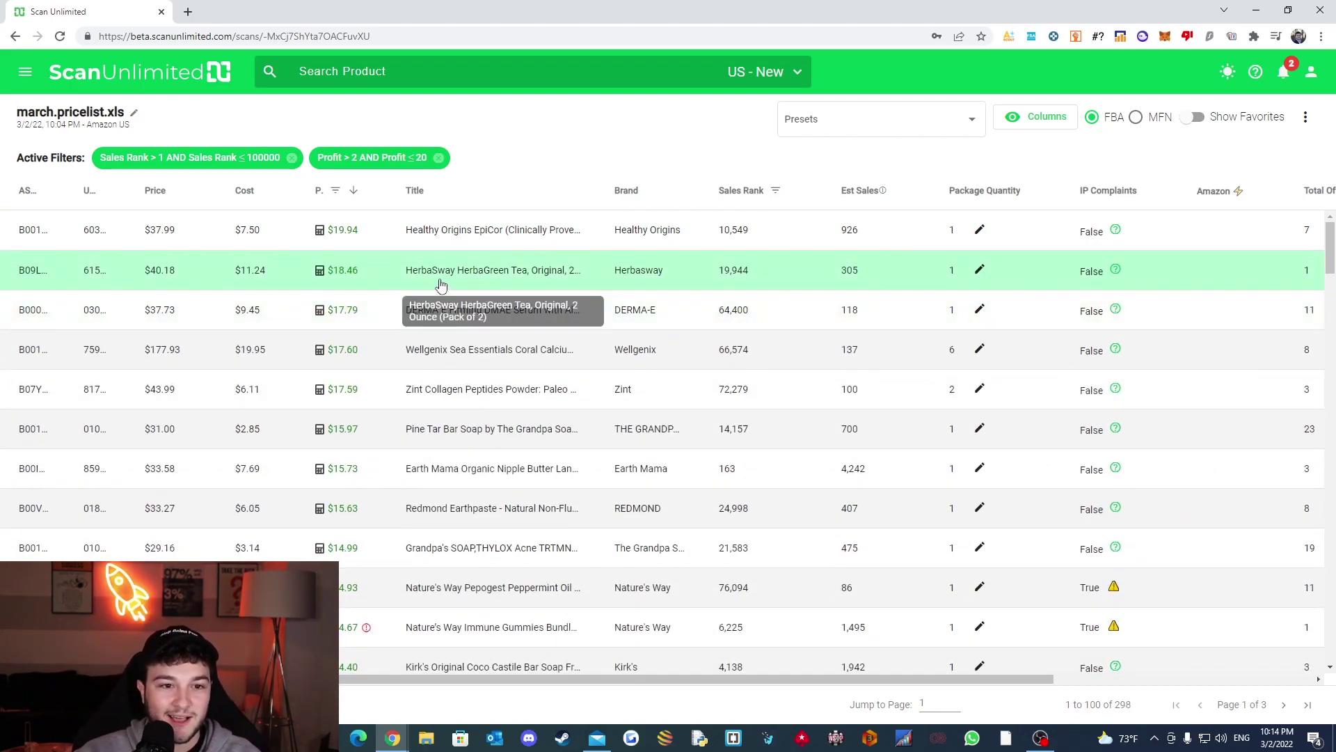
pyautogui.doubleClick(980, 268)
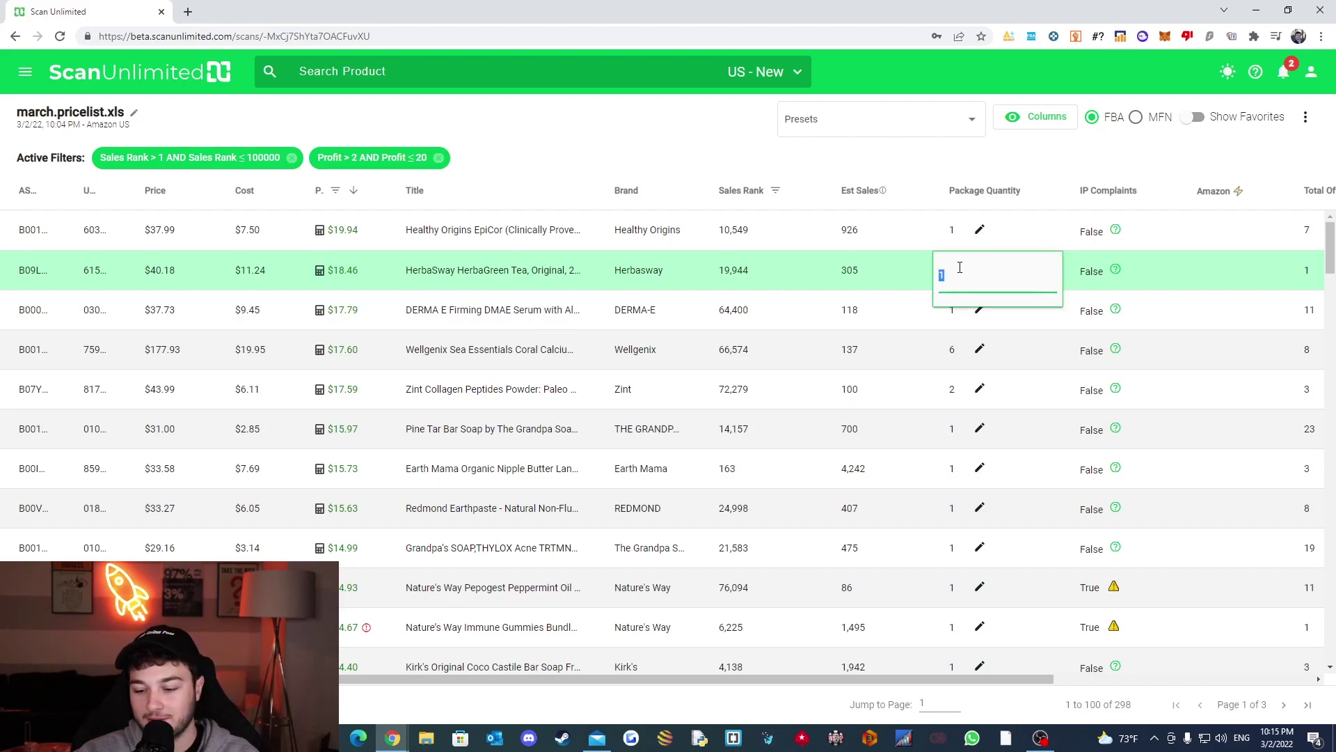
pyautogui.write('2')
pyautogui.press('Return')
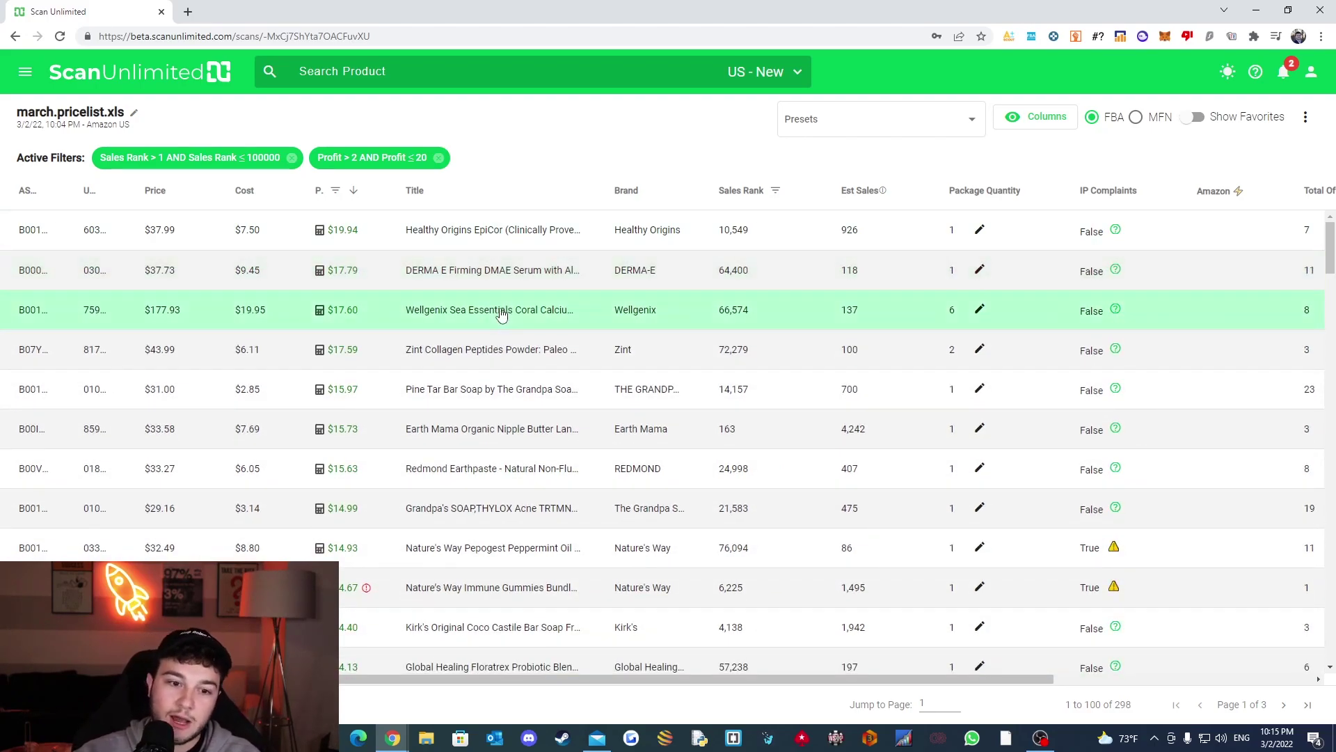
# - Browse the recalculated results and sort them by profit, lowest first
pyautogui.scroll(-4, 501, 314)
pyautogui.scroll(-3, 424, 417)
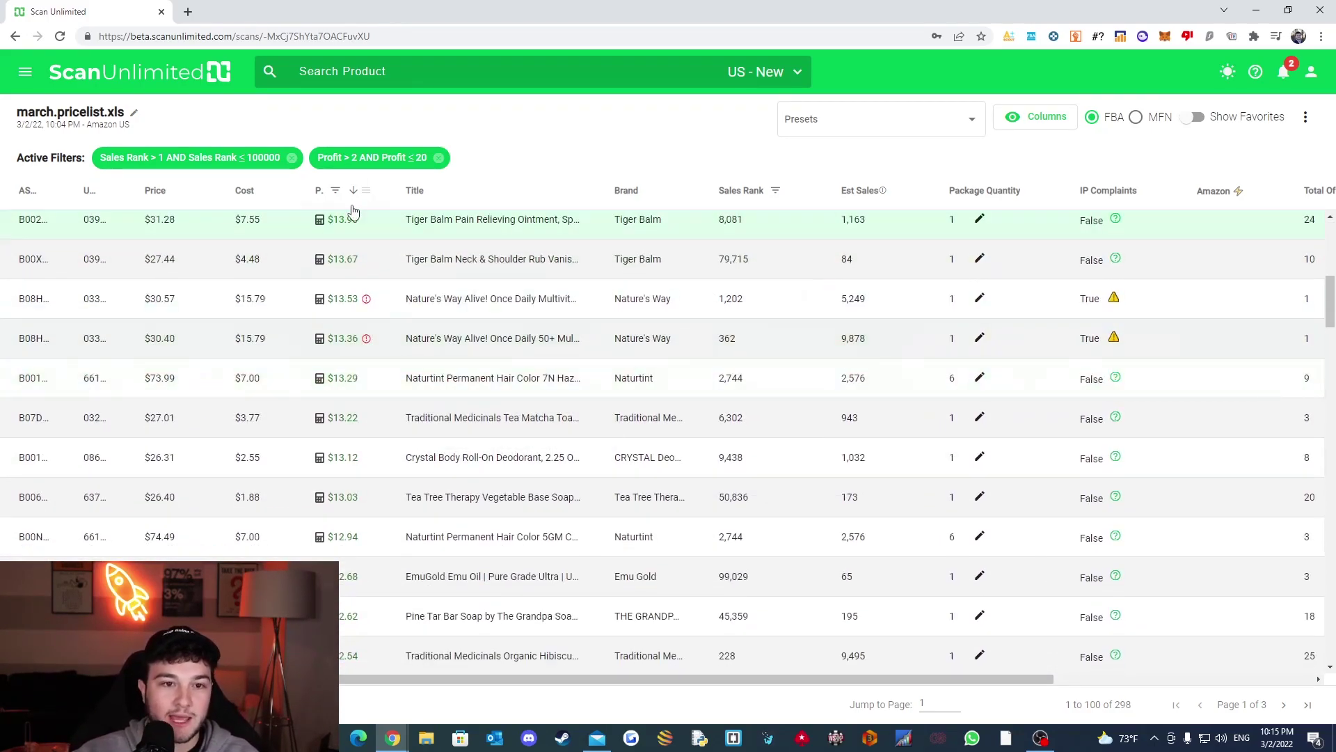
pyautogui.scroll(-3, 396, 293)
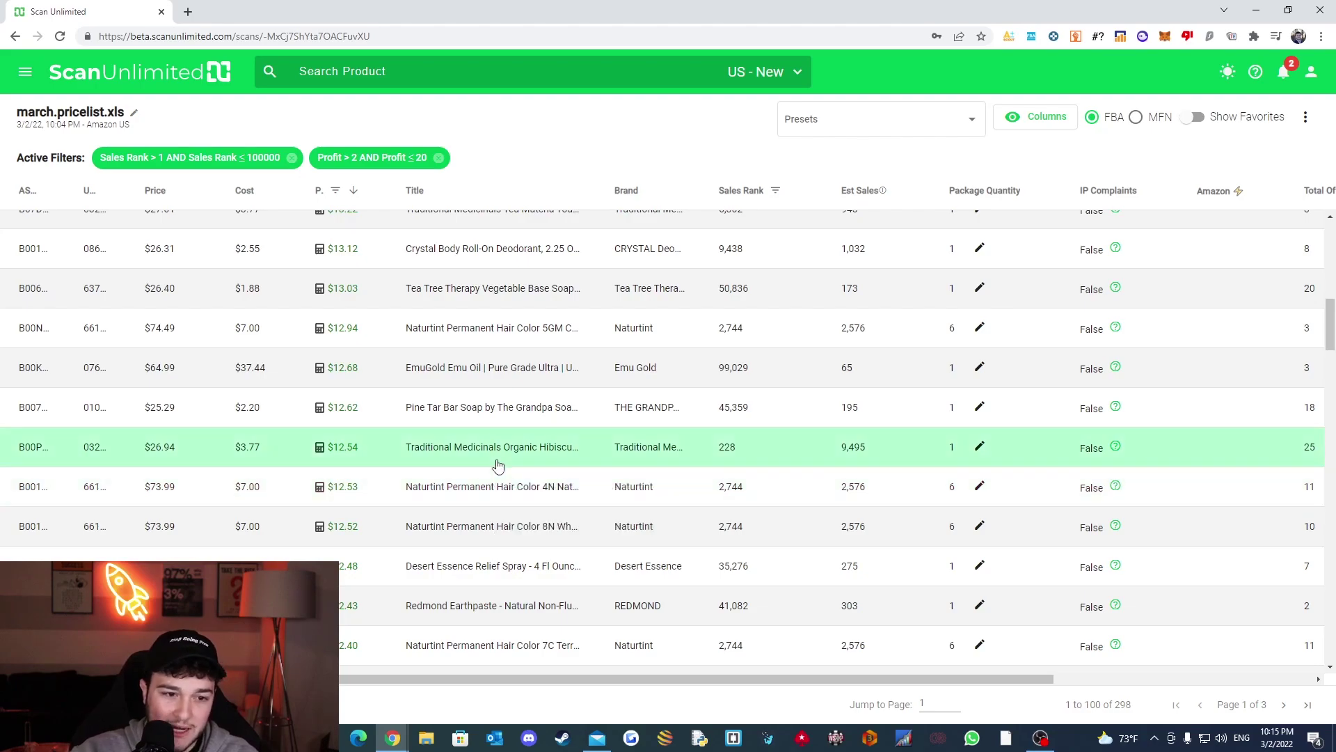
pyautogui.scroll(-4, 487, 488)
pyautogui.scroll(-5, 486, 542)
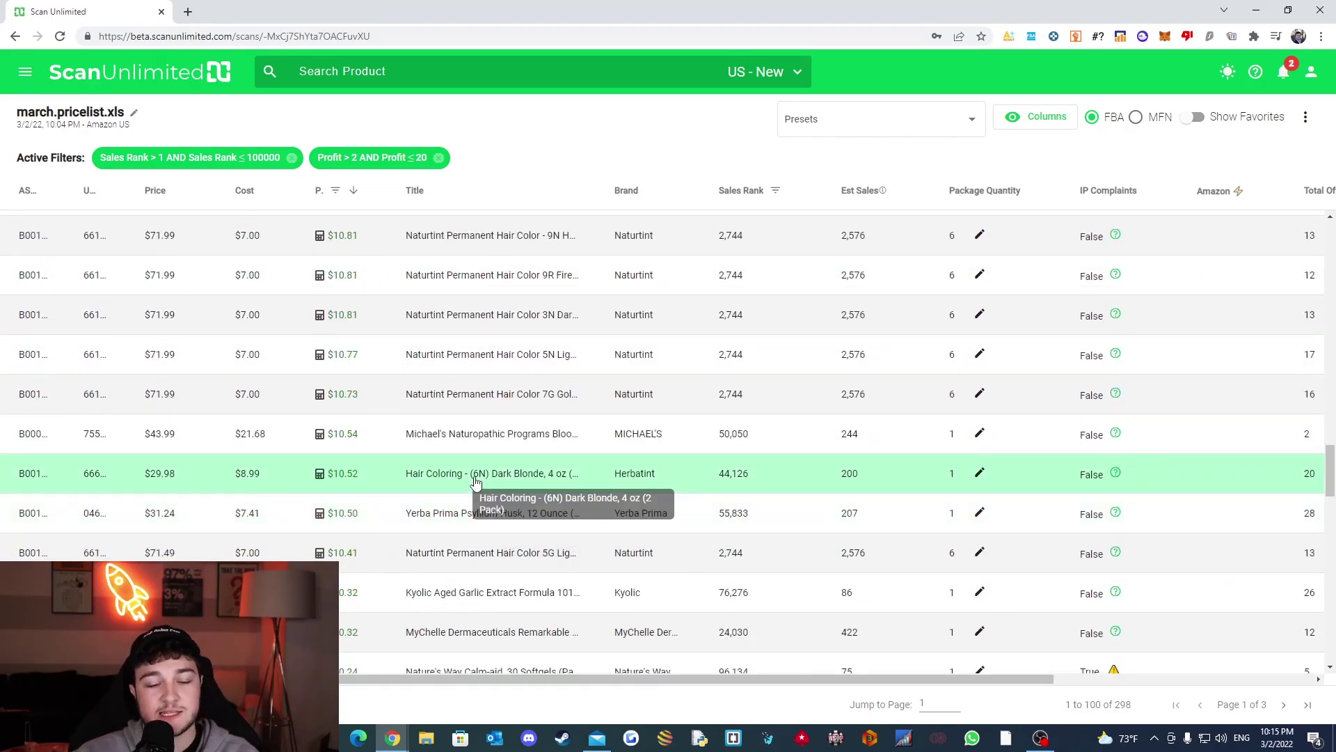
pyautogui.scroll(-6, 475, 483)
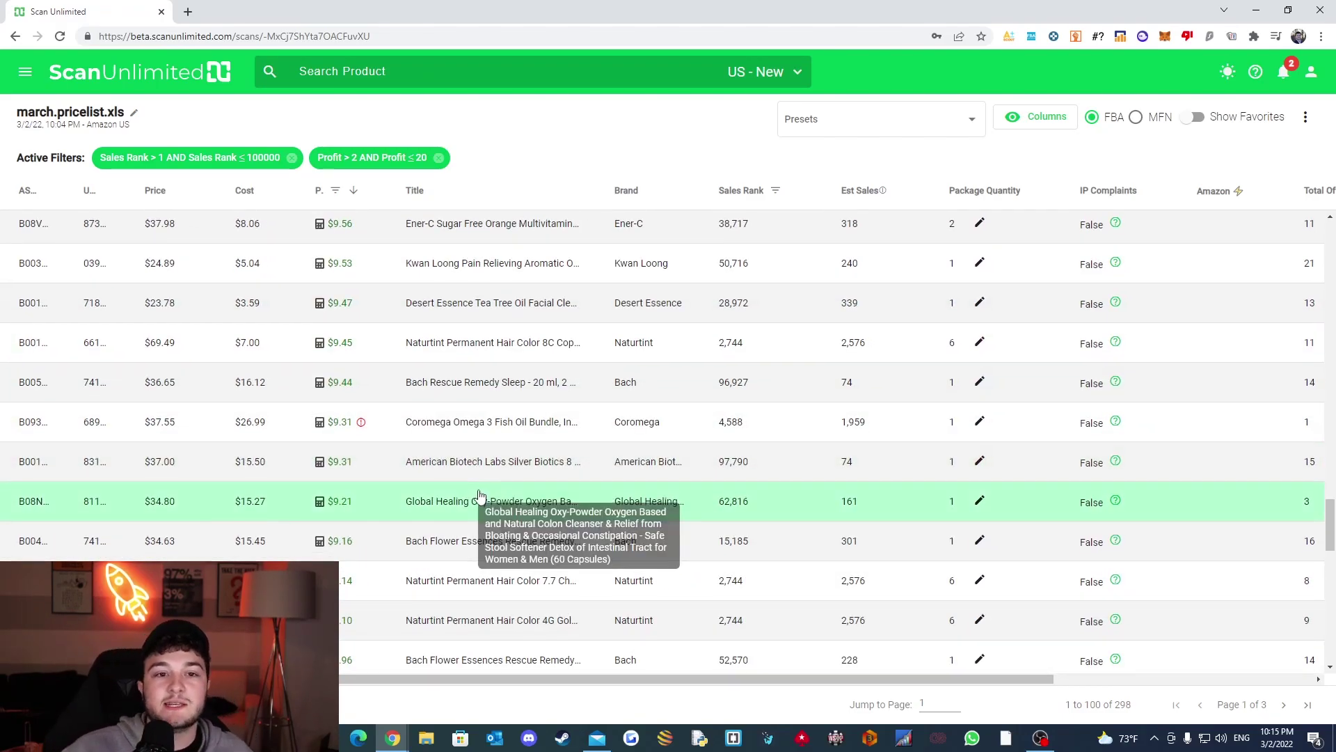
pyautogui.scroll(15, 473, 487)
pyautogui.scroll(10, 553, 522)
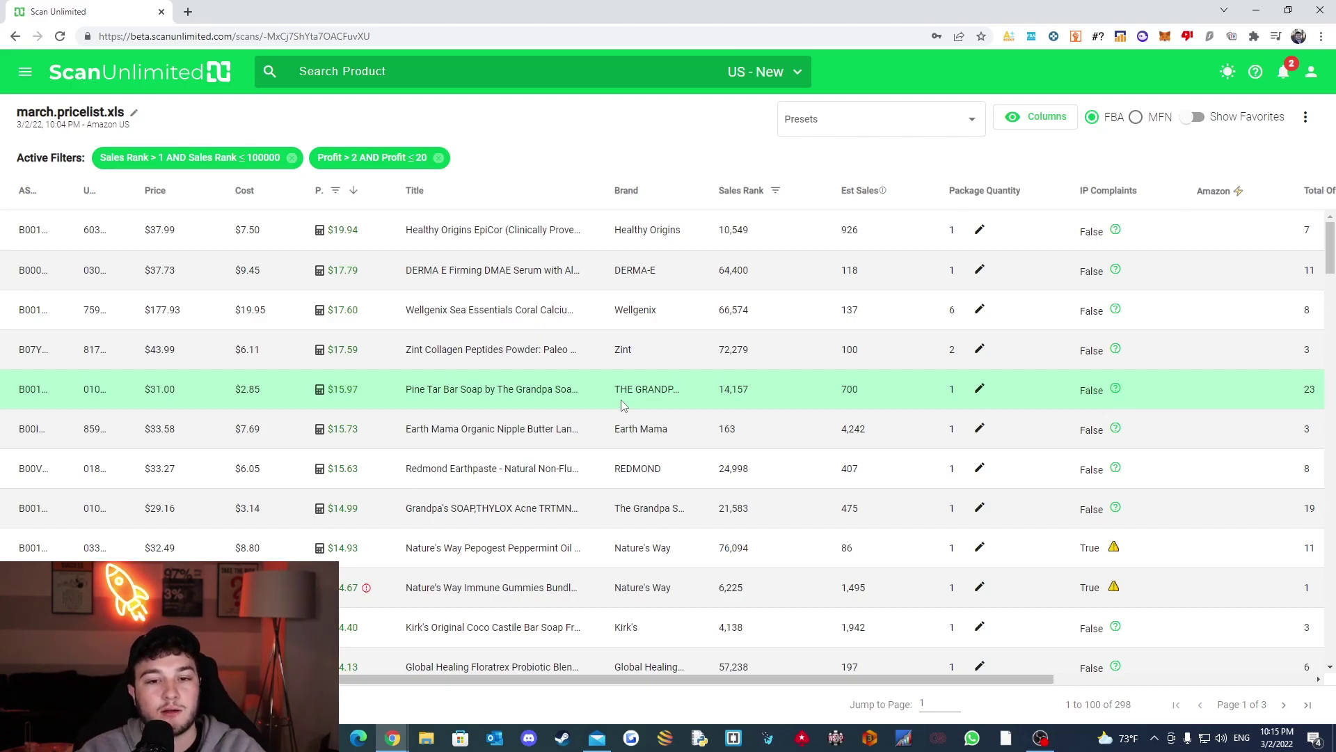
pyautogui.scroll(-5, 514, 444)
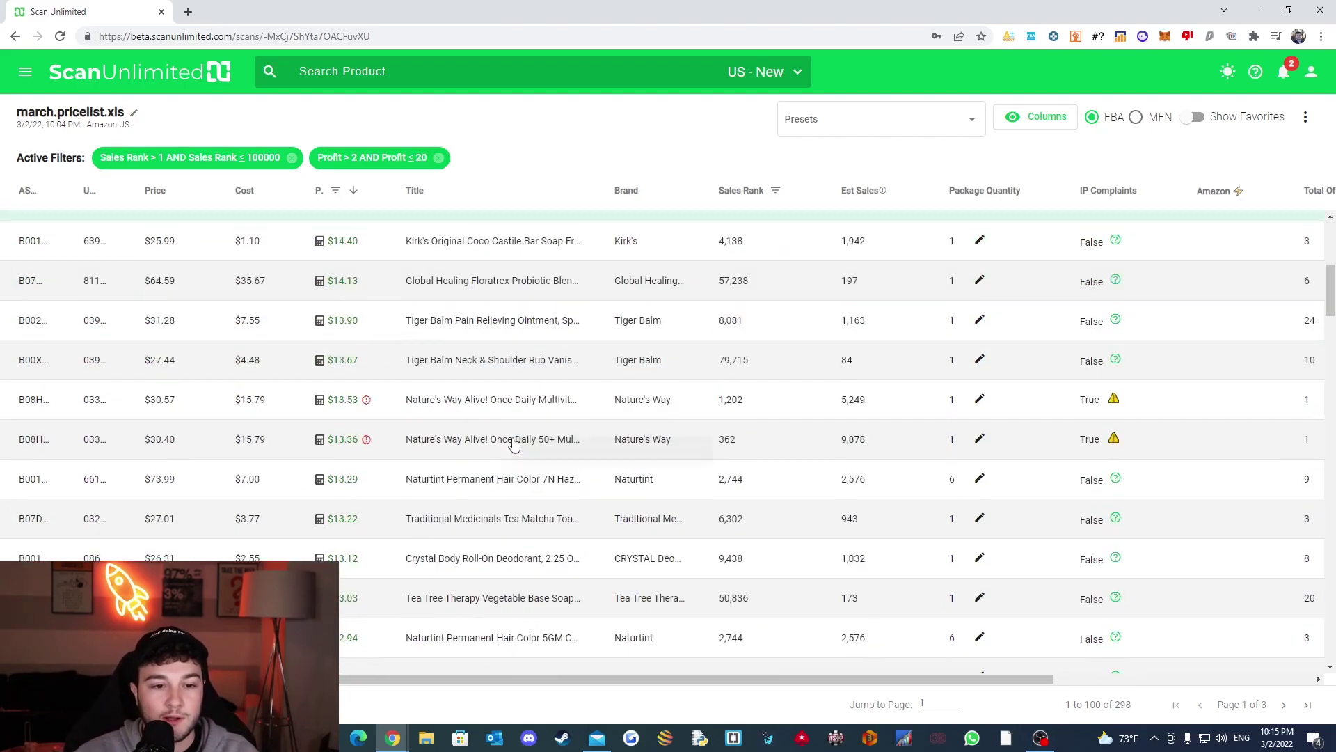
pyautogui.scroll(-5, 514, 444)
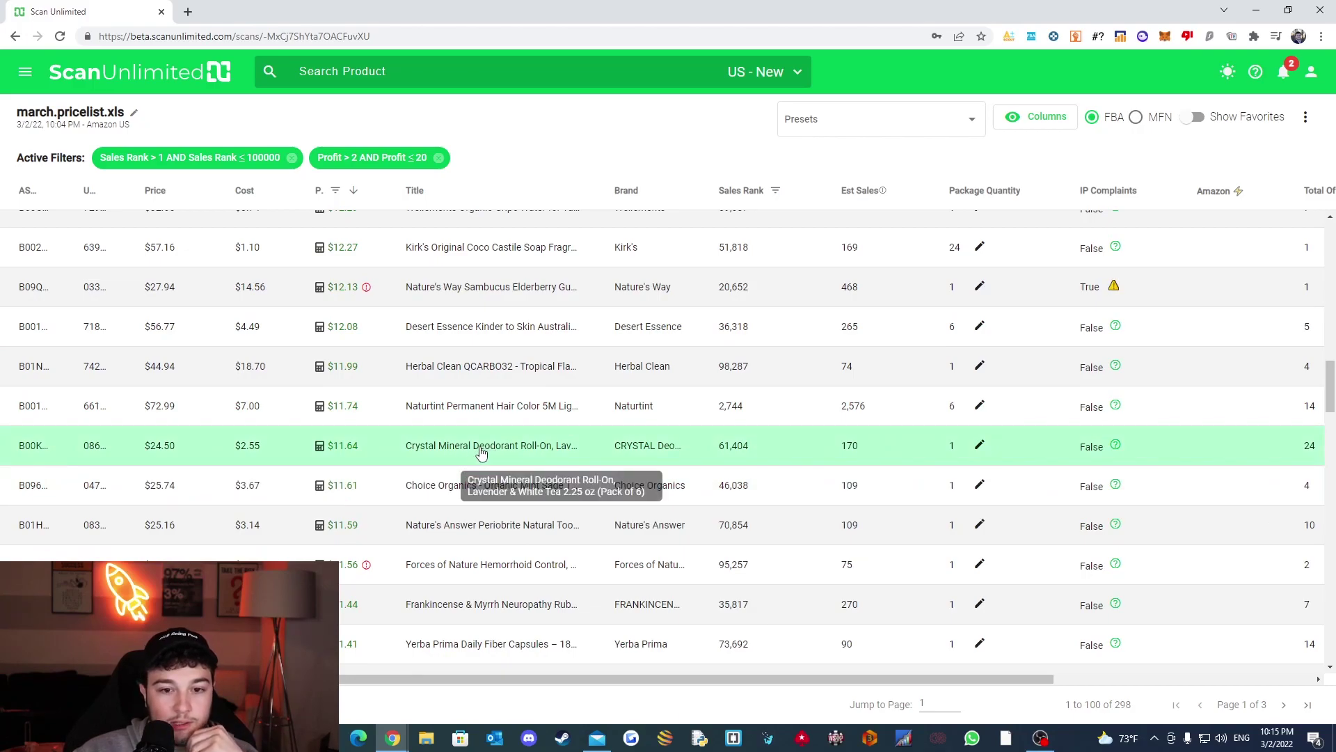
pyautogui.click(330, 190)
# - Sort by lowest profit and move the Total Offers column next to IP Complaints
pyautogui.click(330, 190)
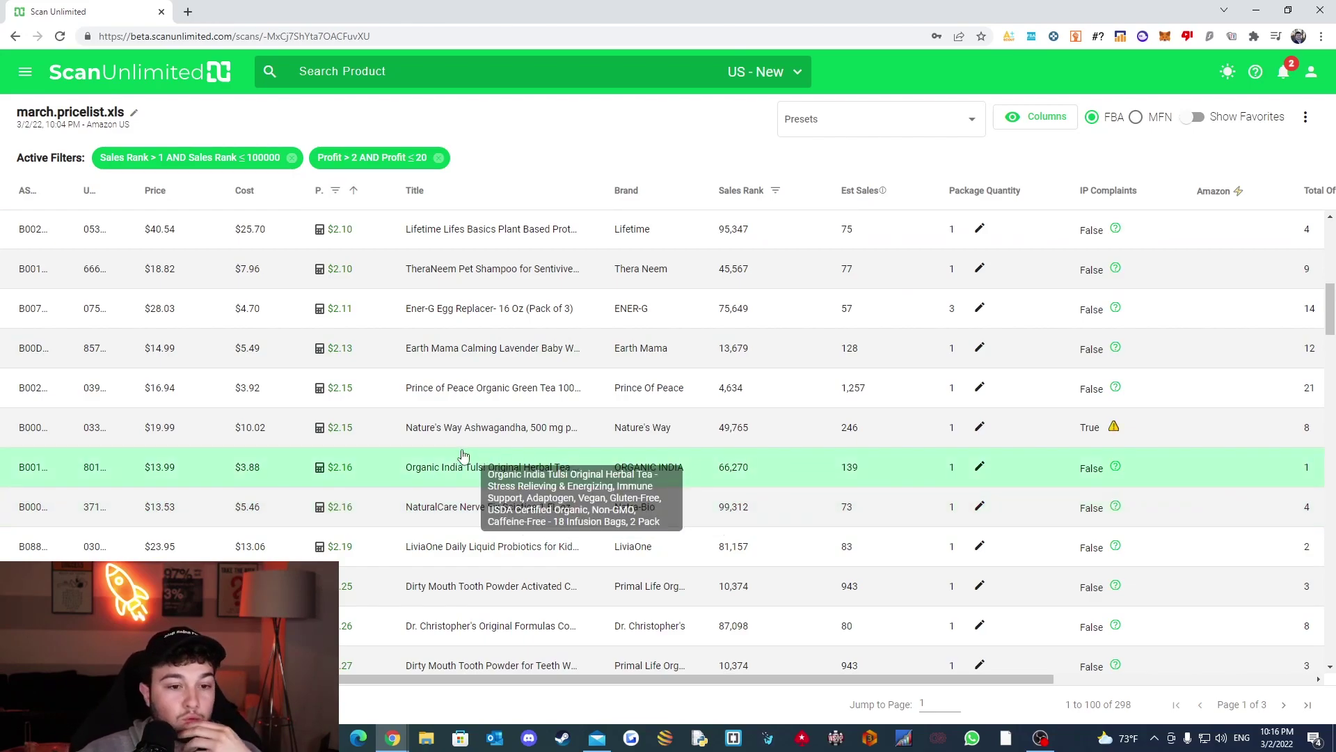
pyautogui.scroll(5, 463, 456)
pyautogui.scroll(2, 463, 456)
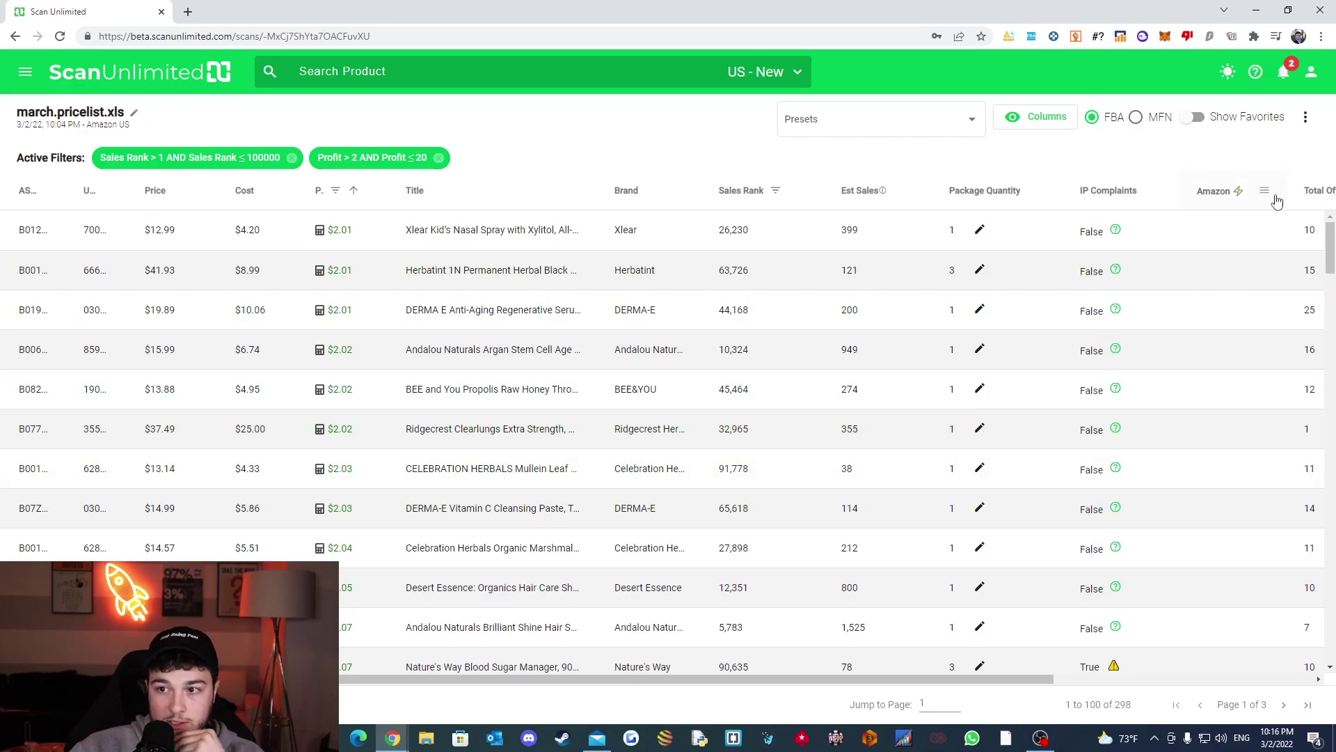
pyautogui.moveTo(1312, 192); pyautogui.dragTo(1214, 189)
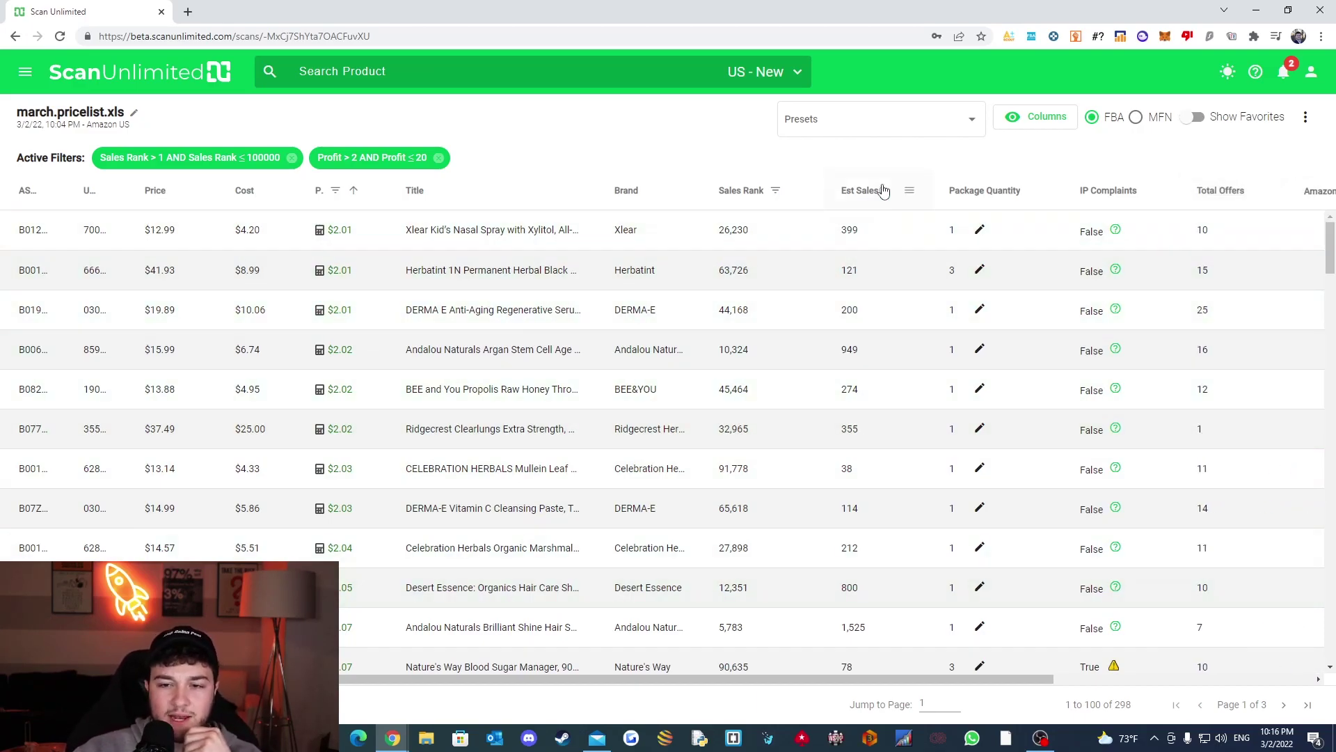
# - Open the Amazon page for Life-flo Progesta-Care Complete Cream
pyautogui.moveTo(886, 190)
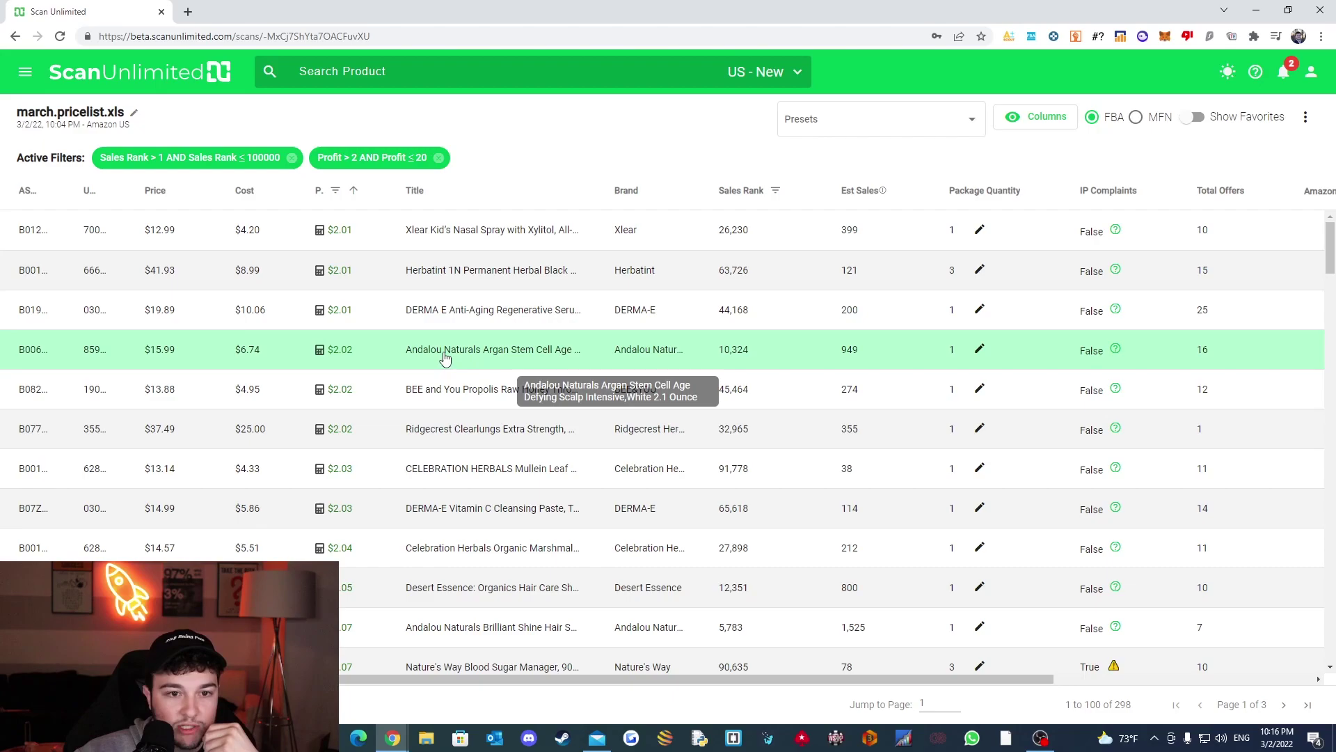
pyautogui.scroll(-20, 438, 357)
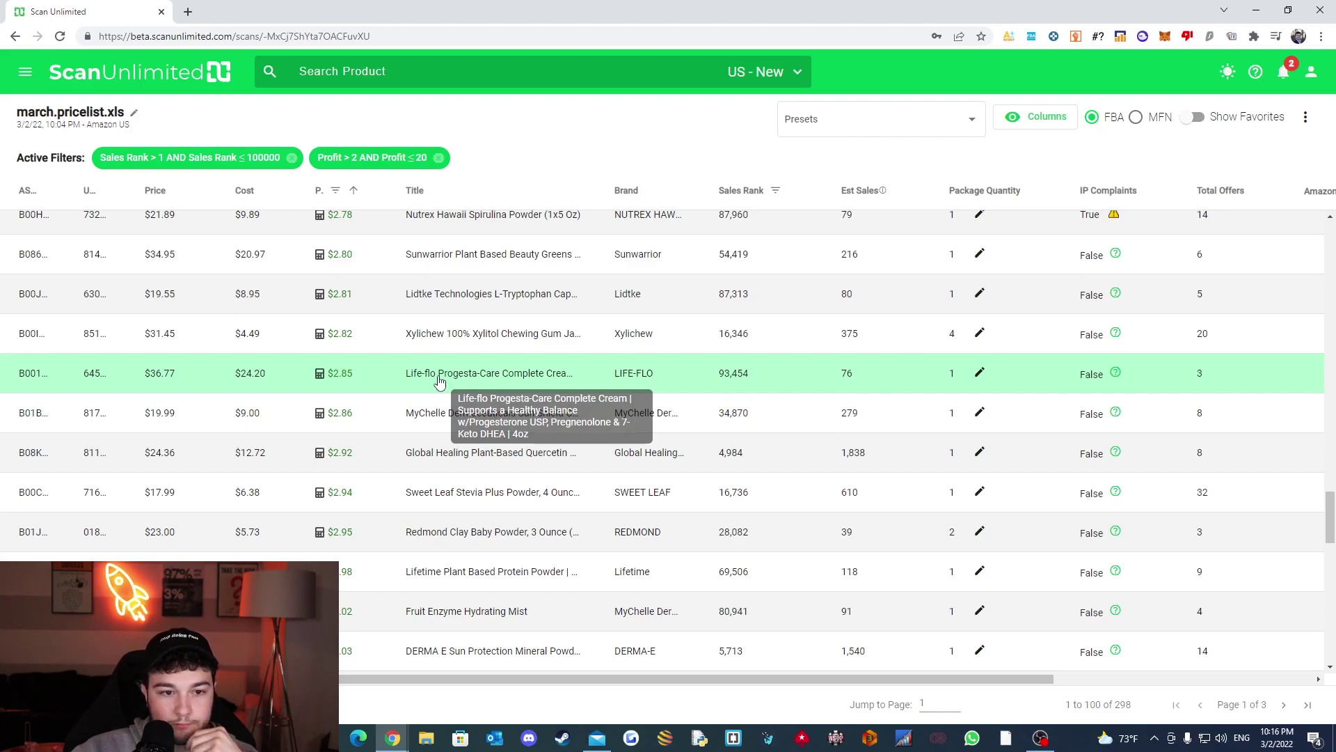
pyautogui.click(423, 379)
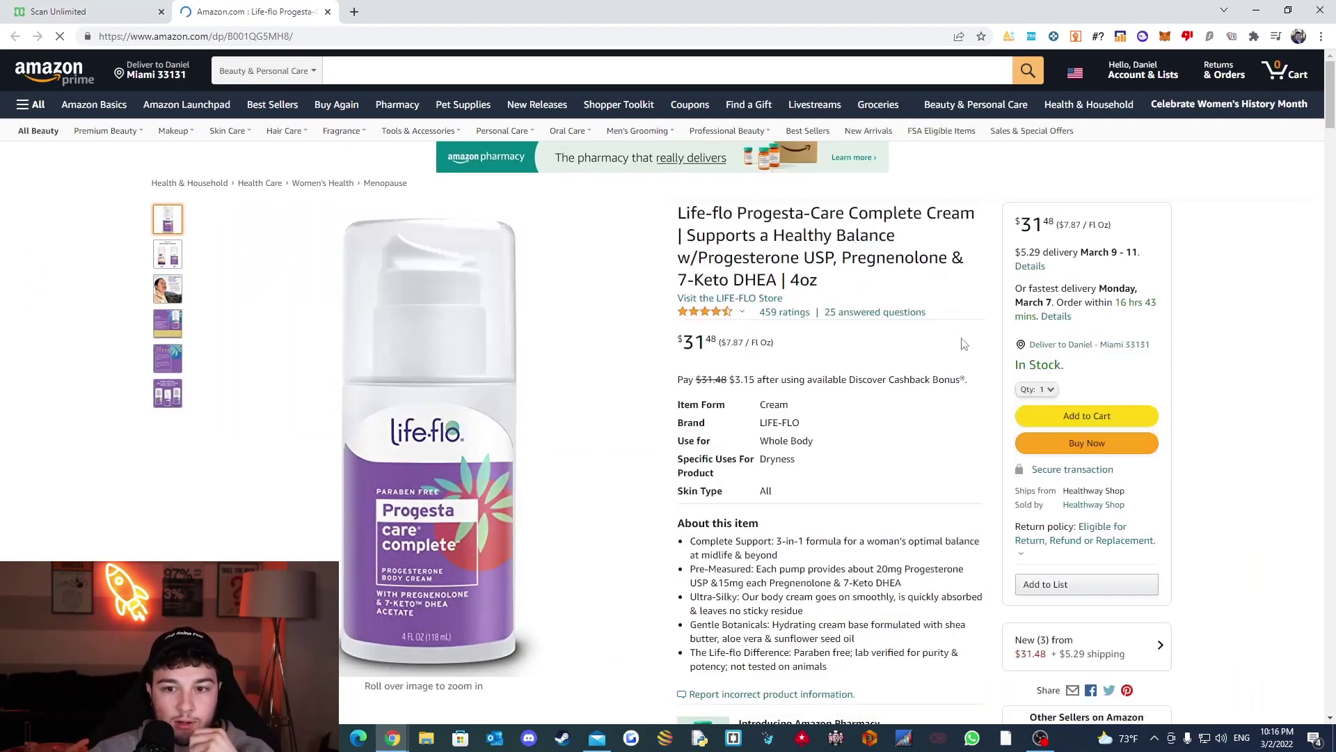
# - Review the Life-flo Amazon listing, then go back to the scan results
pyautogui.scroll(-15, 1229, 244)
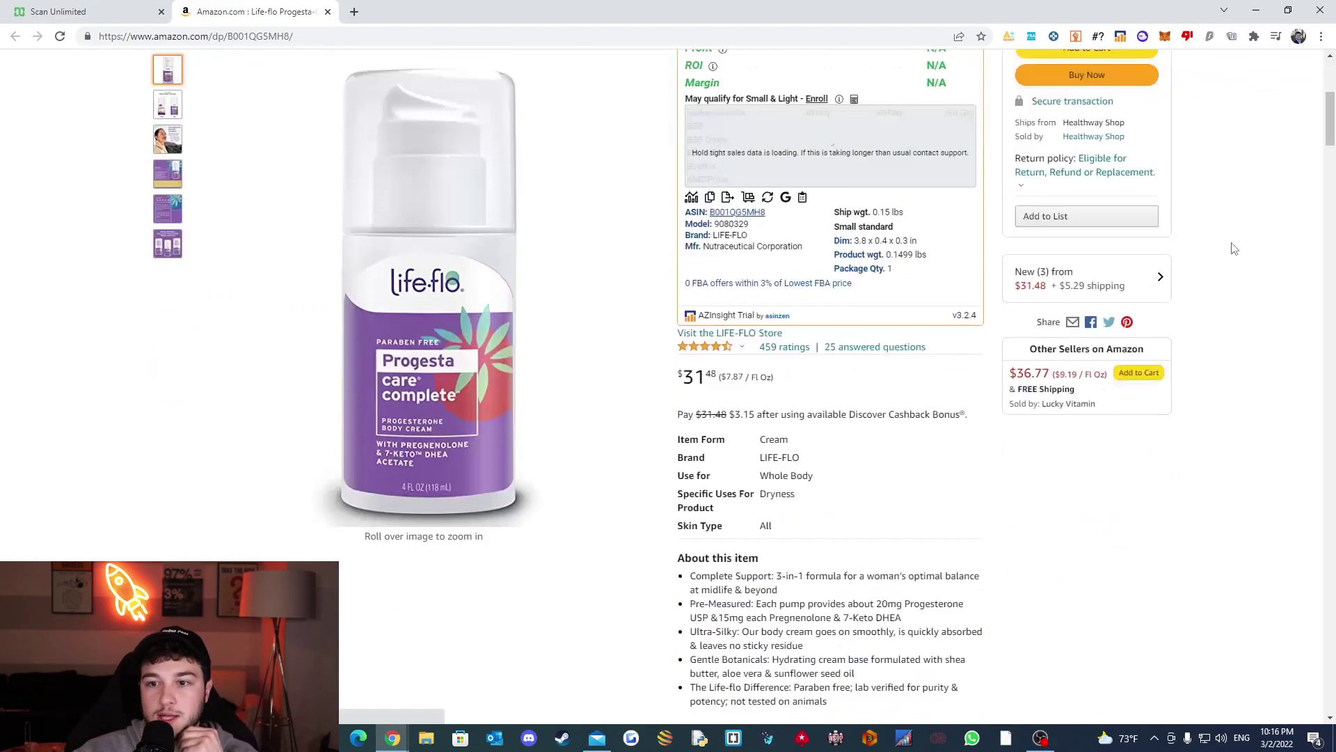
pyautogui.scroll(2, 1155, 312)
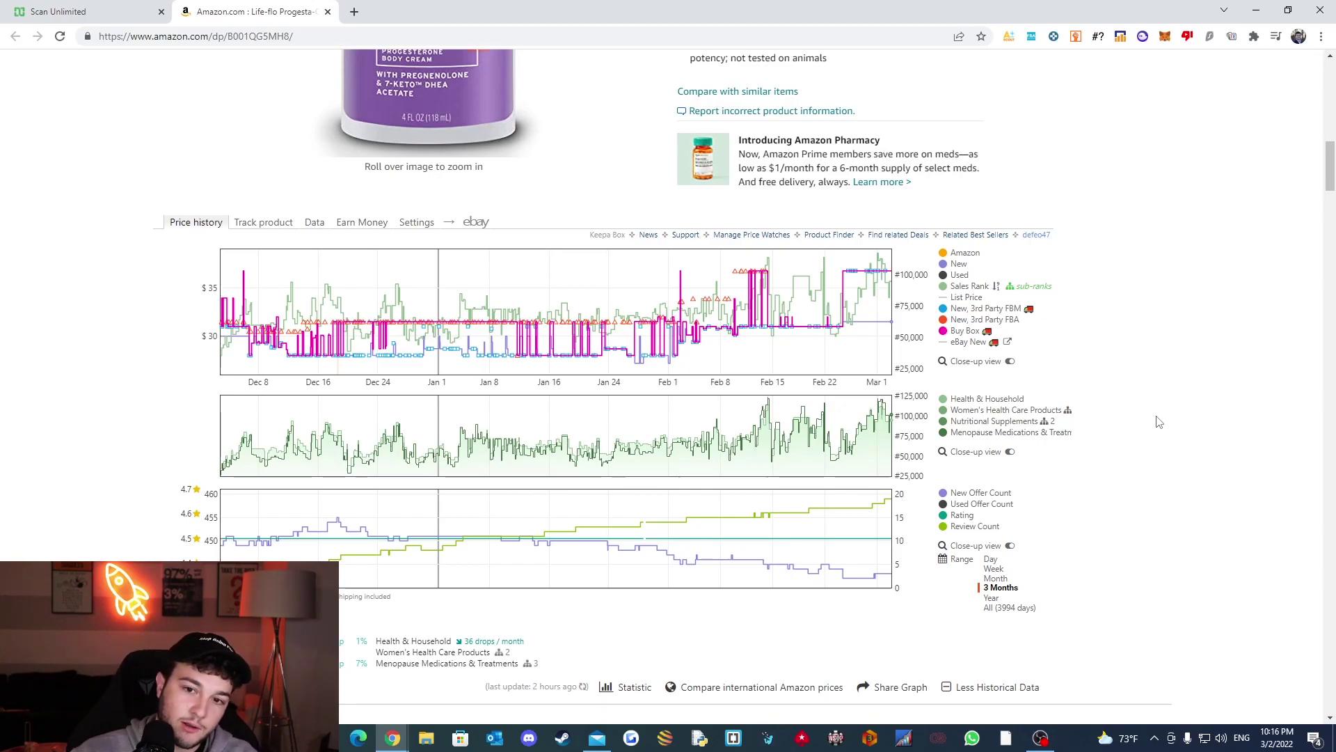
pyautogui.scroll(8, 1159, 423)
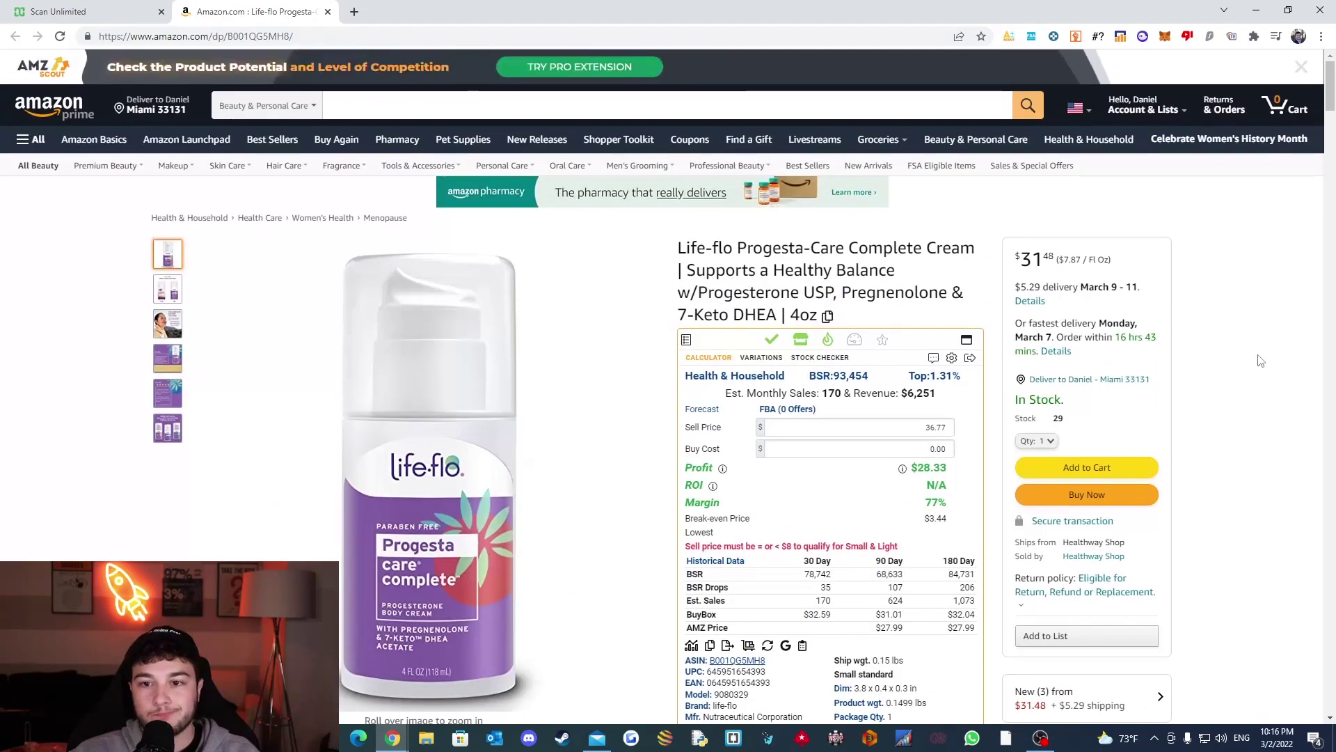
pyautogui.scroll(-9, 1208, 320)
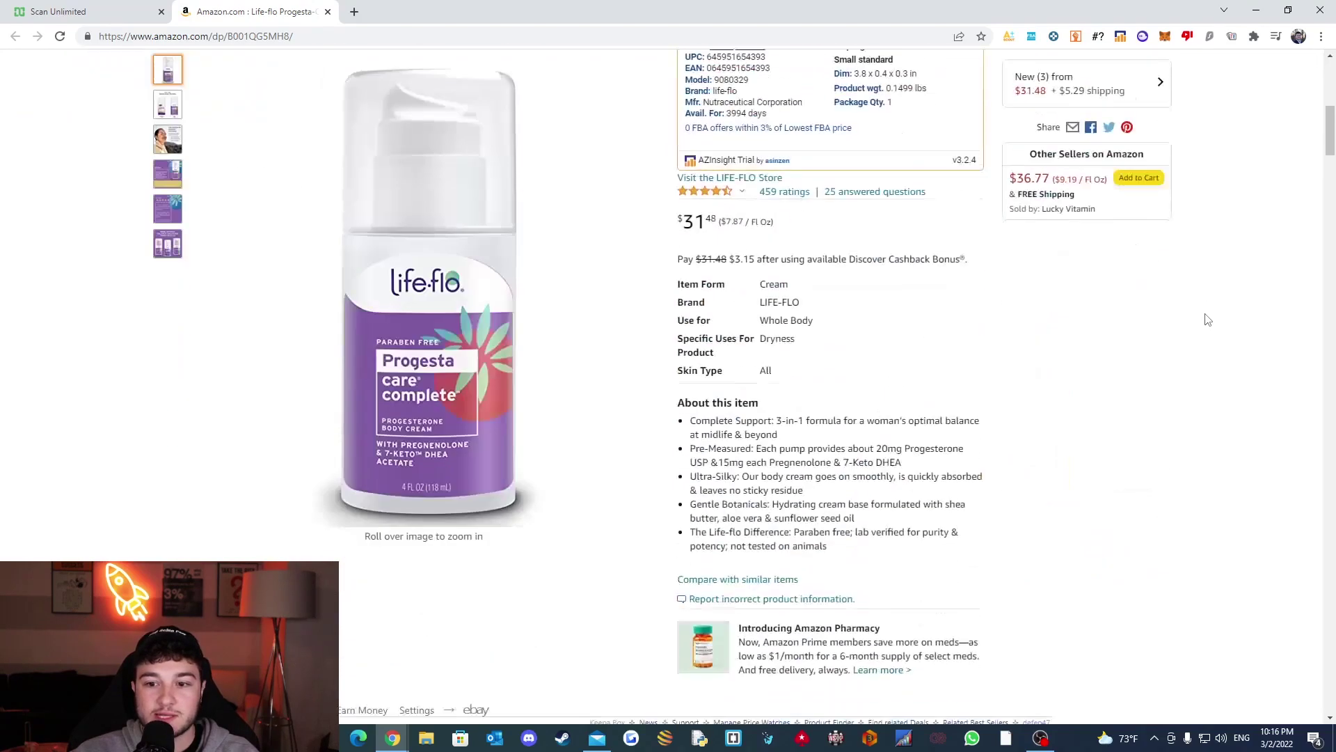
pyautogui.scroll(1, 1211, 319)
pyautogui.scroll(-4, 1170, 360)
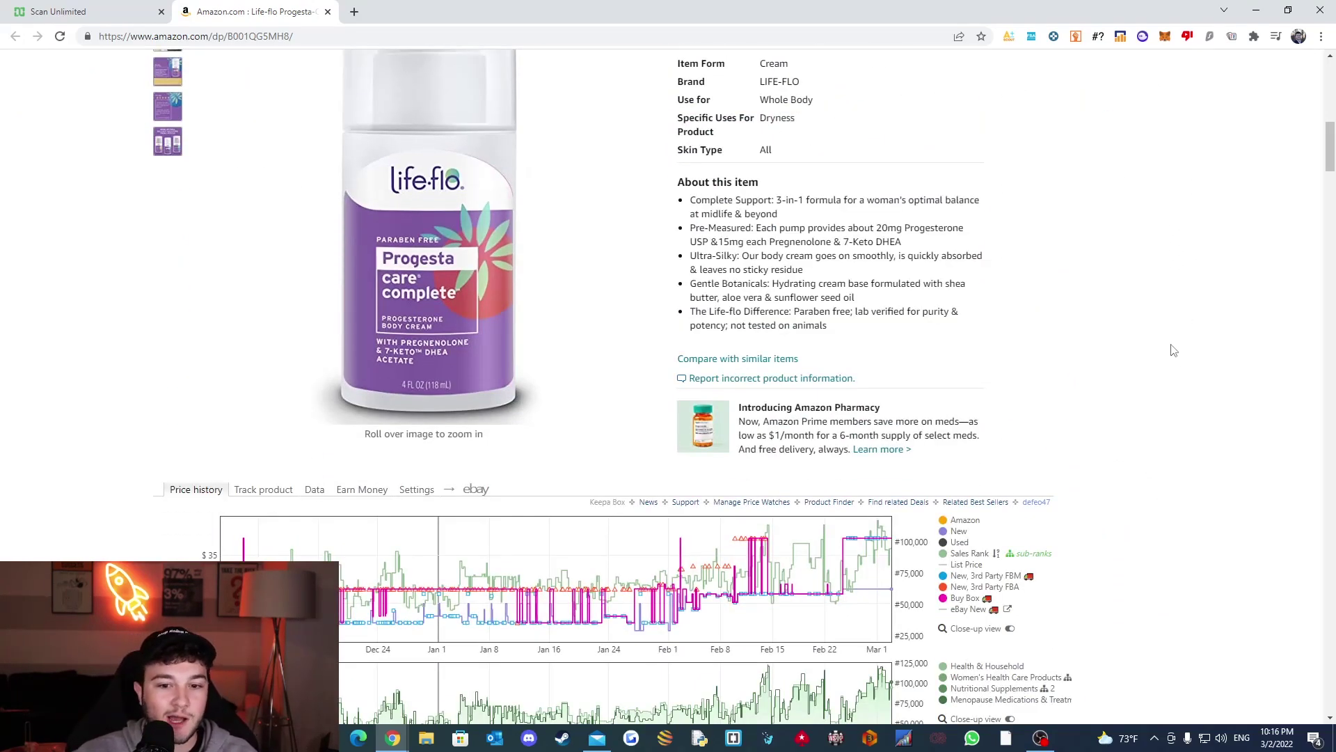
pyautogui.hotkey('ctrl', 'shift', 'Tab')
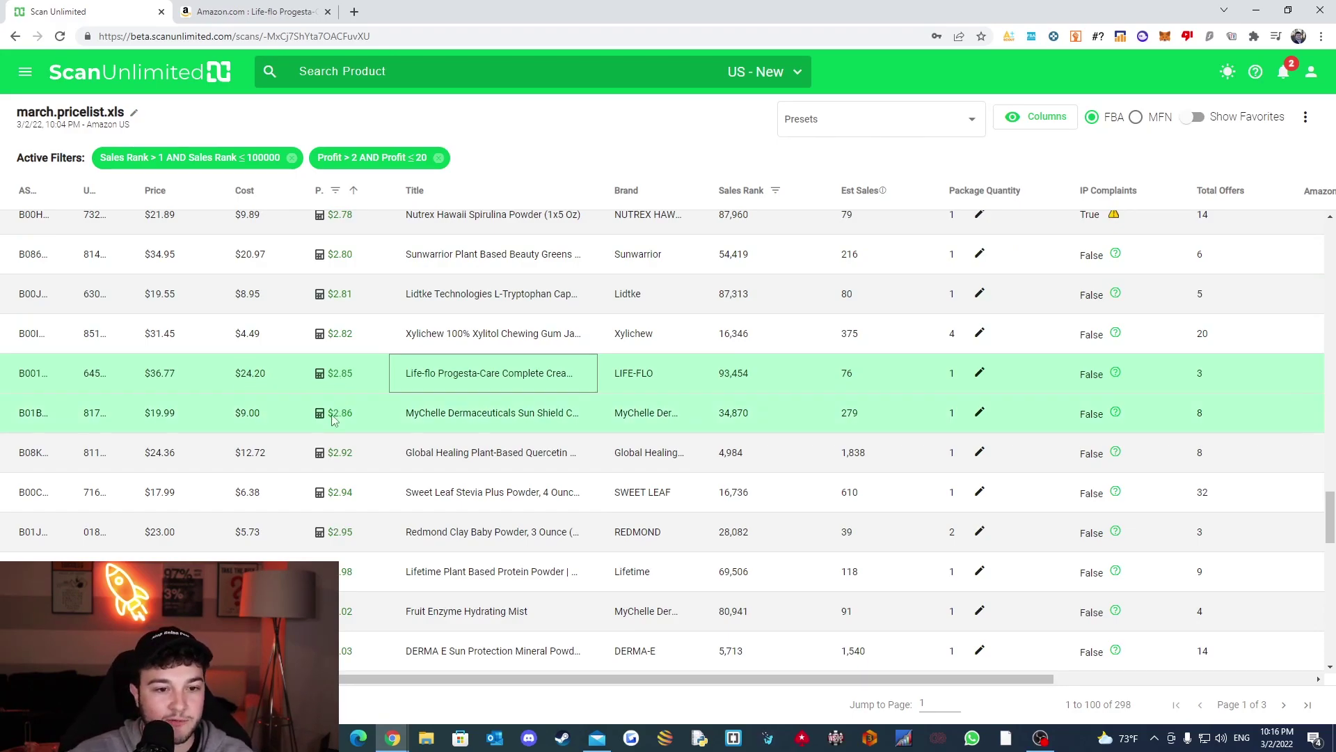
# - Open the MyChelle sunscreen's Amazon page, close Life-flo, and view the one-time purchase offer
pyautogui.click(431, 418)
pyautogui.doubleClick(432, 419)
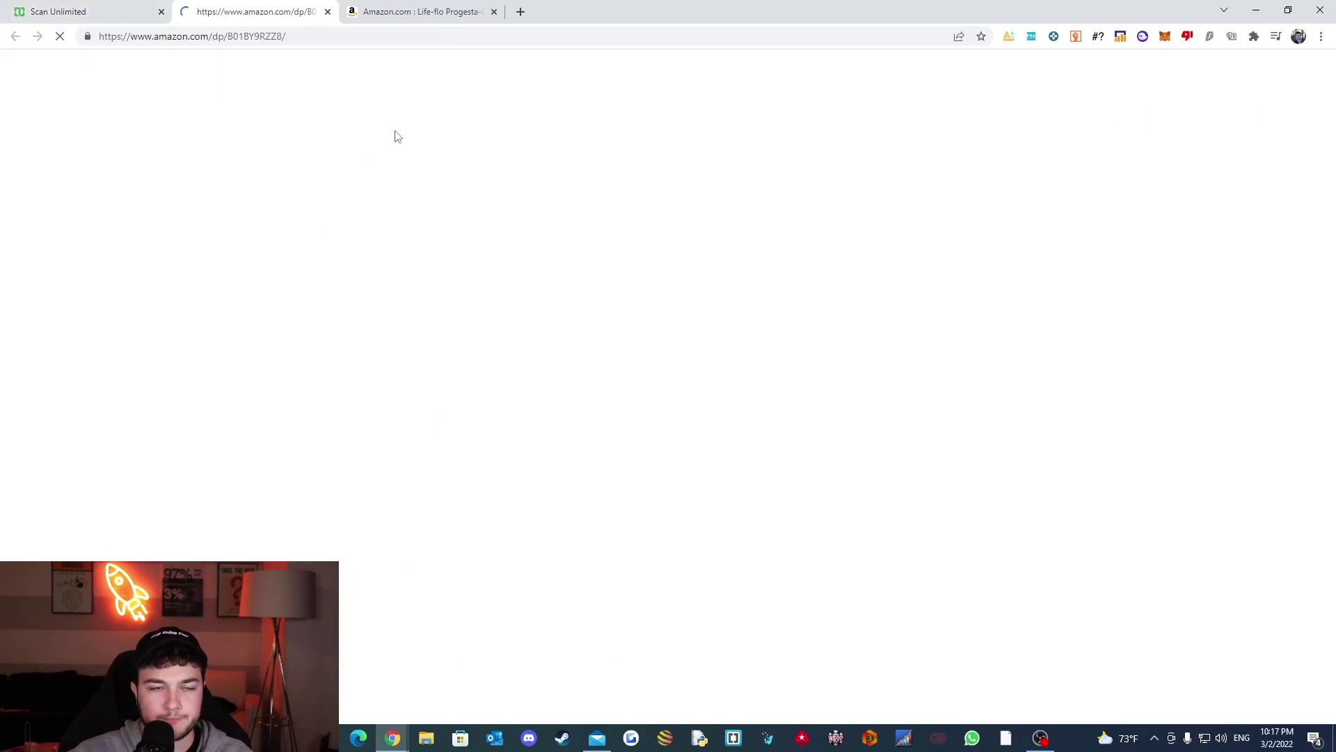
pyautogui.click(494, 11)
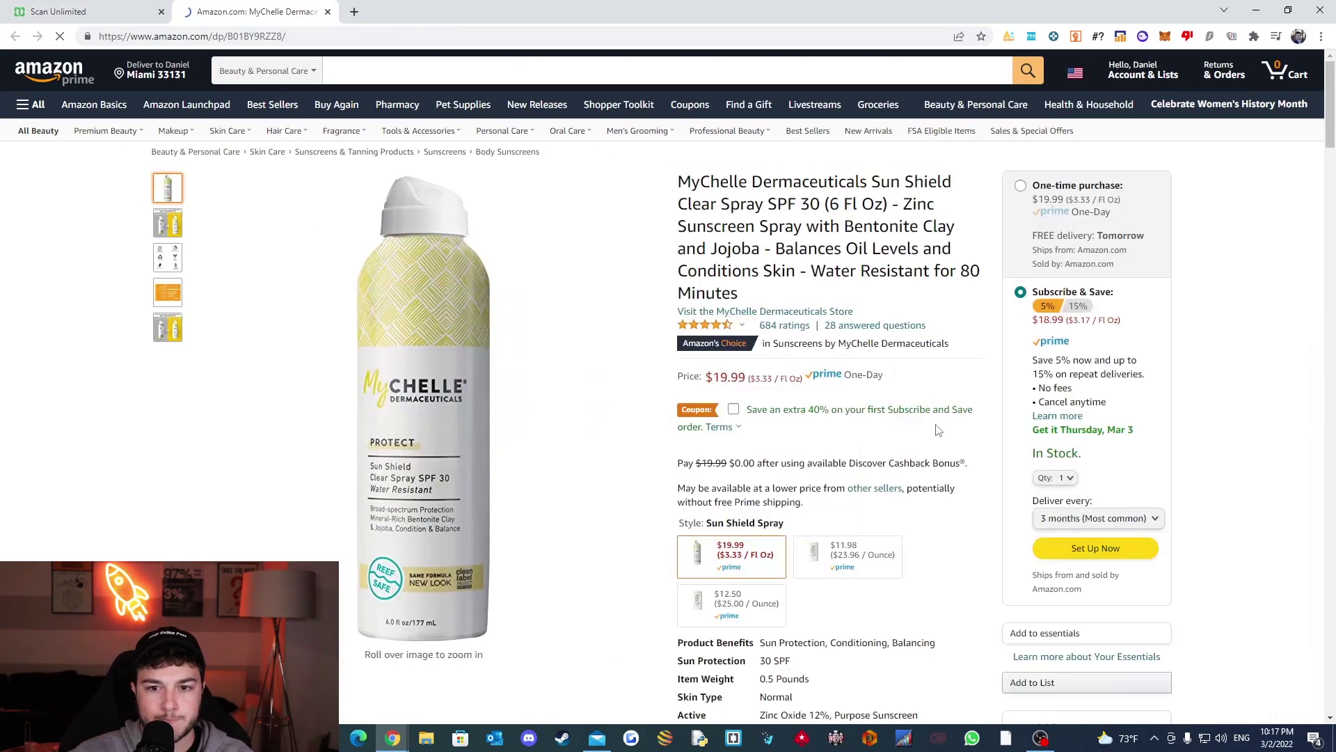
pyautogui.scroll(-2, 938, 430)
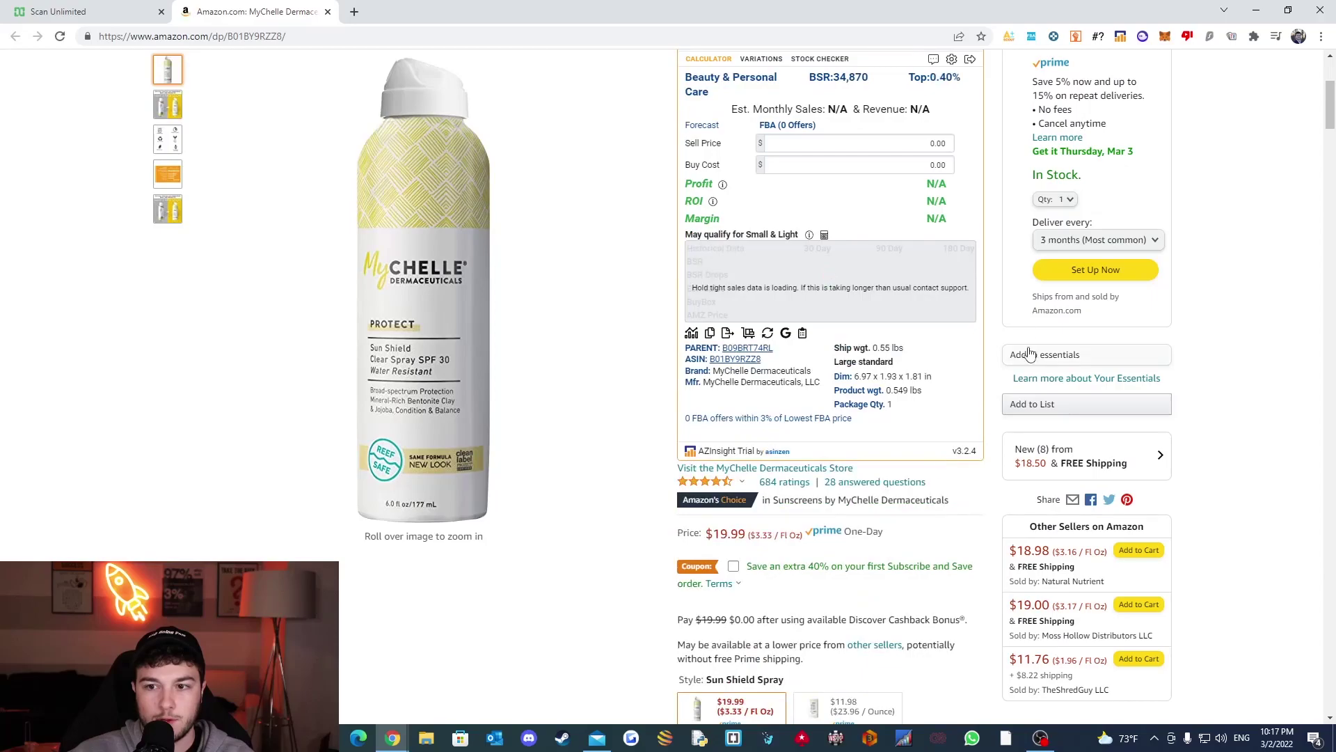
pyautogui.scroll(3, 1030, 354)
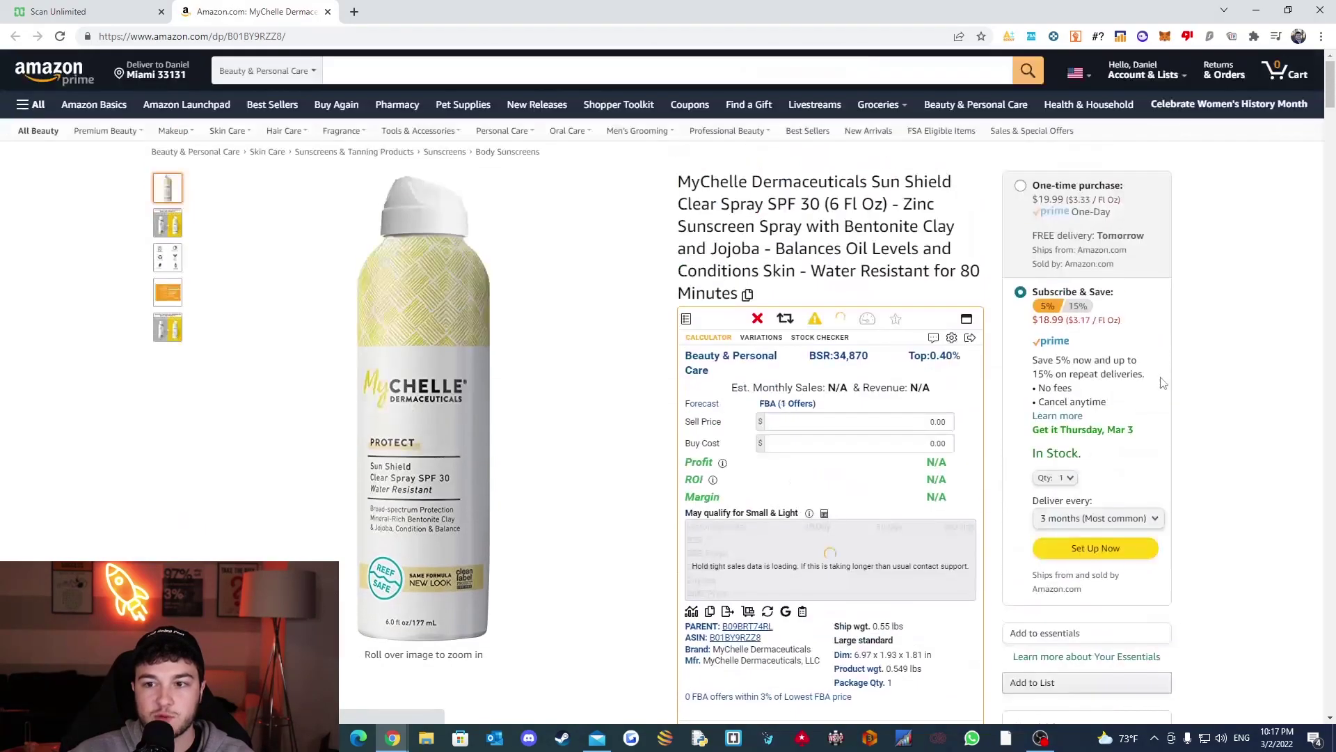
pyautogui.click(1096, 202)
# - From the scan results, open the Global Healing Quercetin Amazon page
pyautogui.click(139, 11)
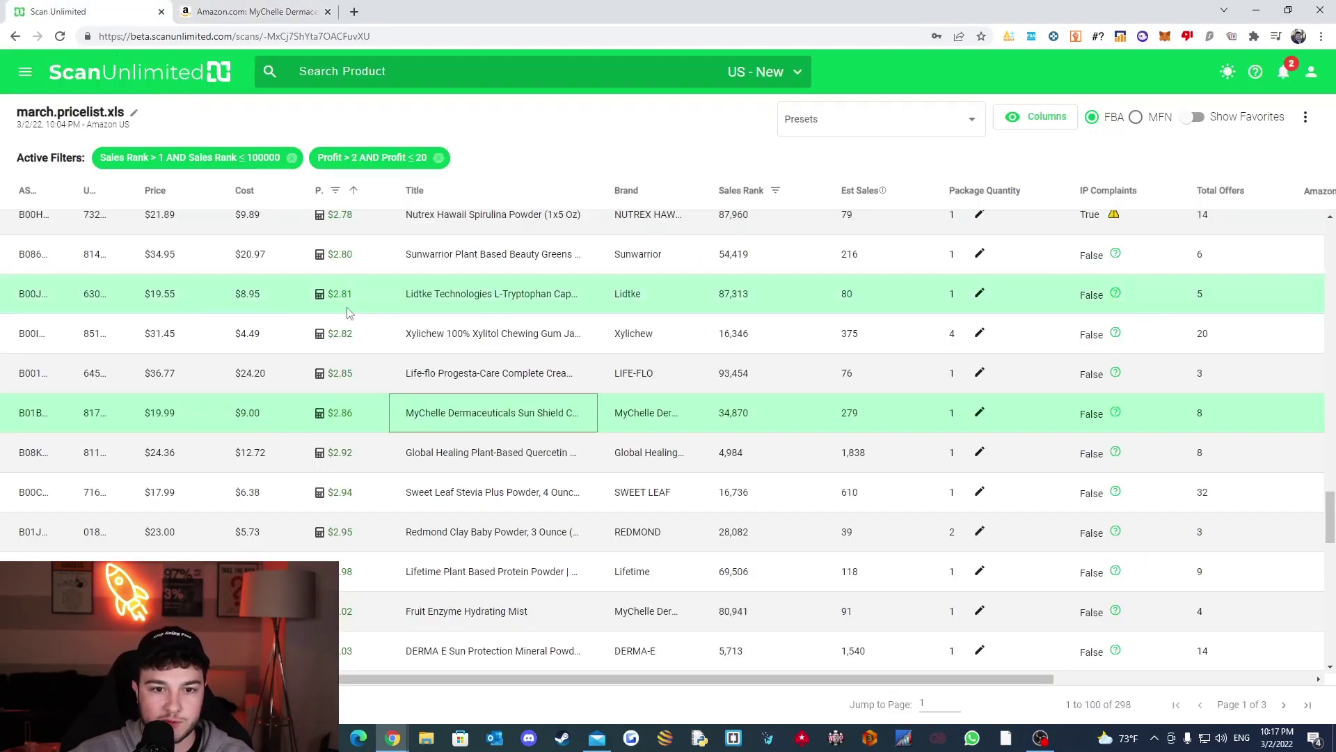
pyautogui.scroll(-1, 348, 418)
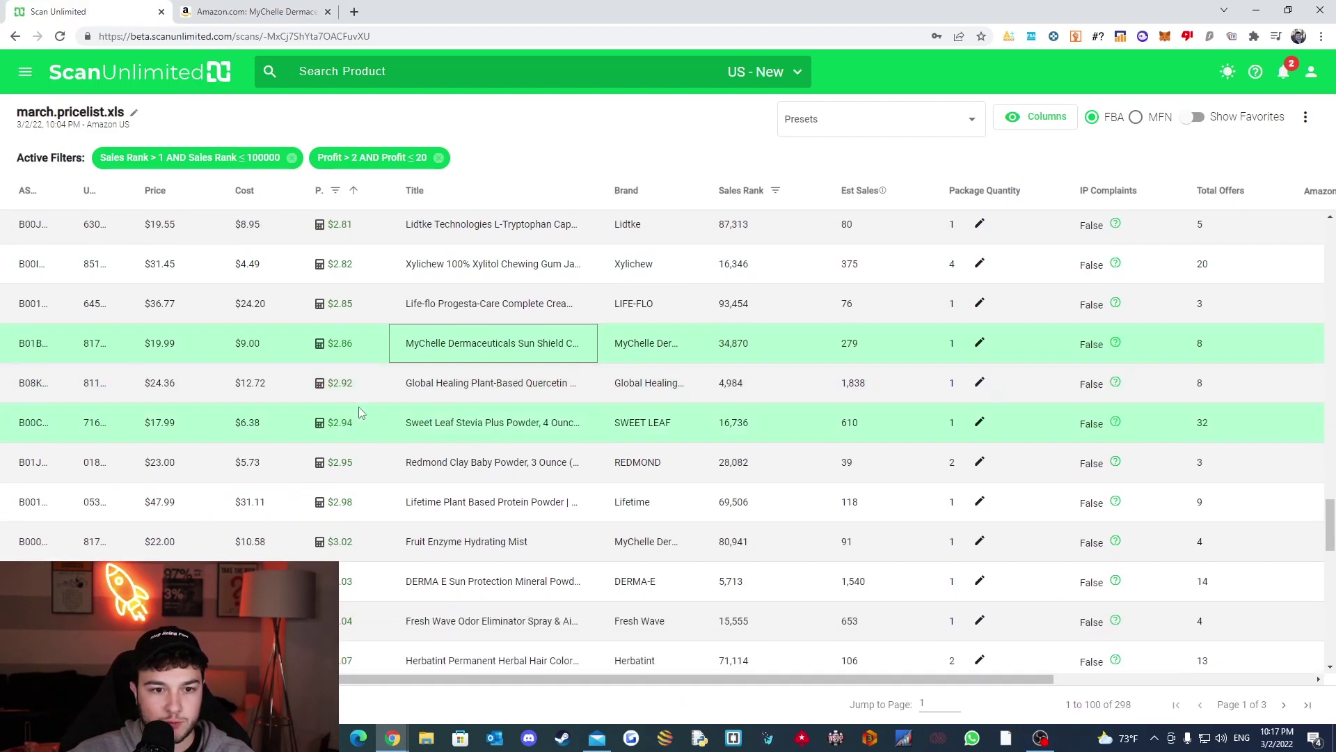
pyautogui.click(459, 385)
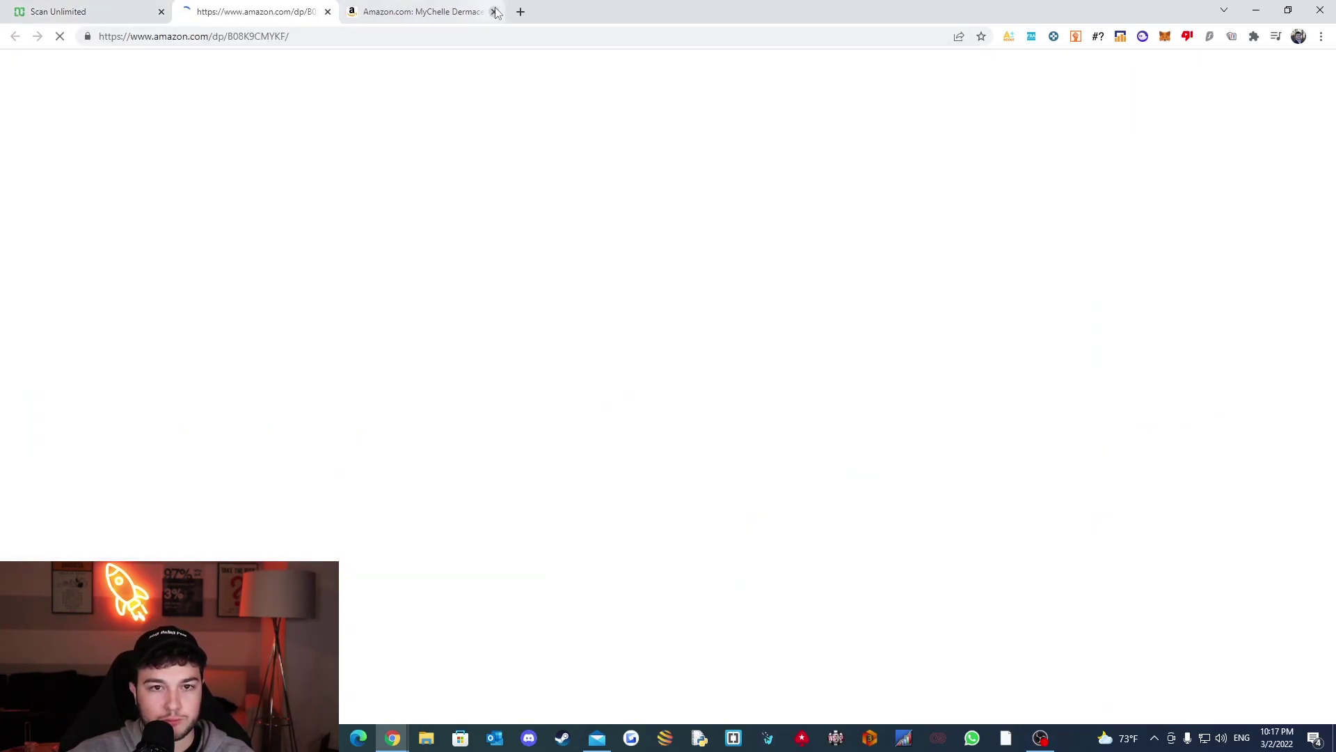
# - View the Quercetin Keepa chart over a year, briefly comparing the 3-month range
pyautogui.scroll(-5, 862, 383)
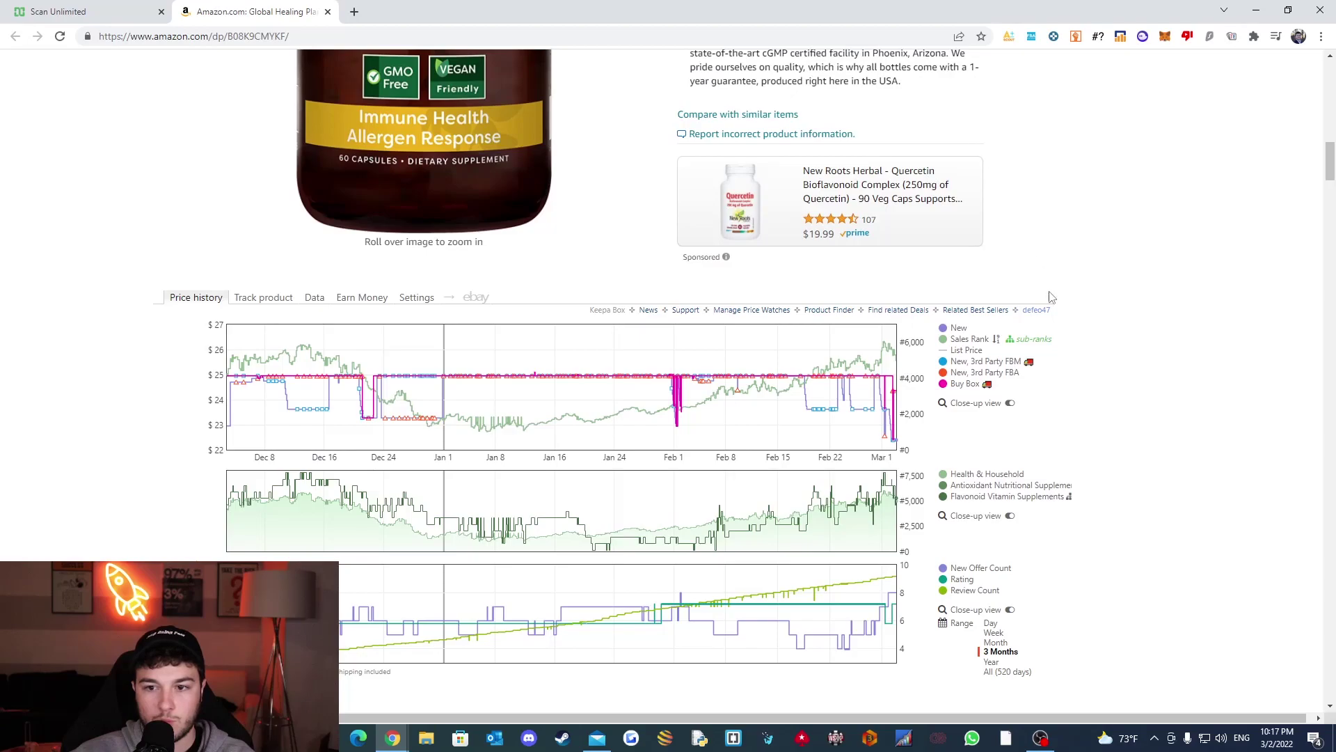
pyautogui.click(104, 11)
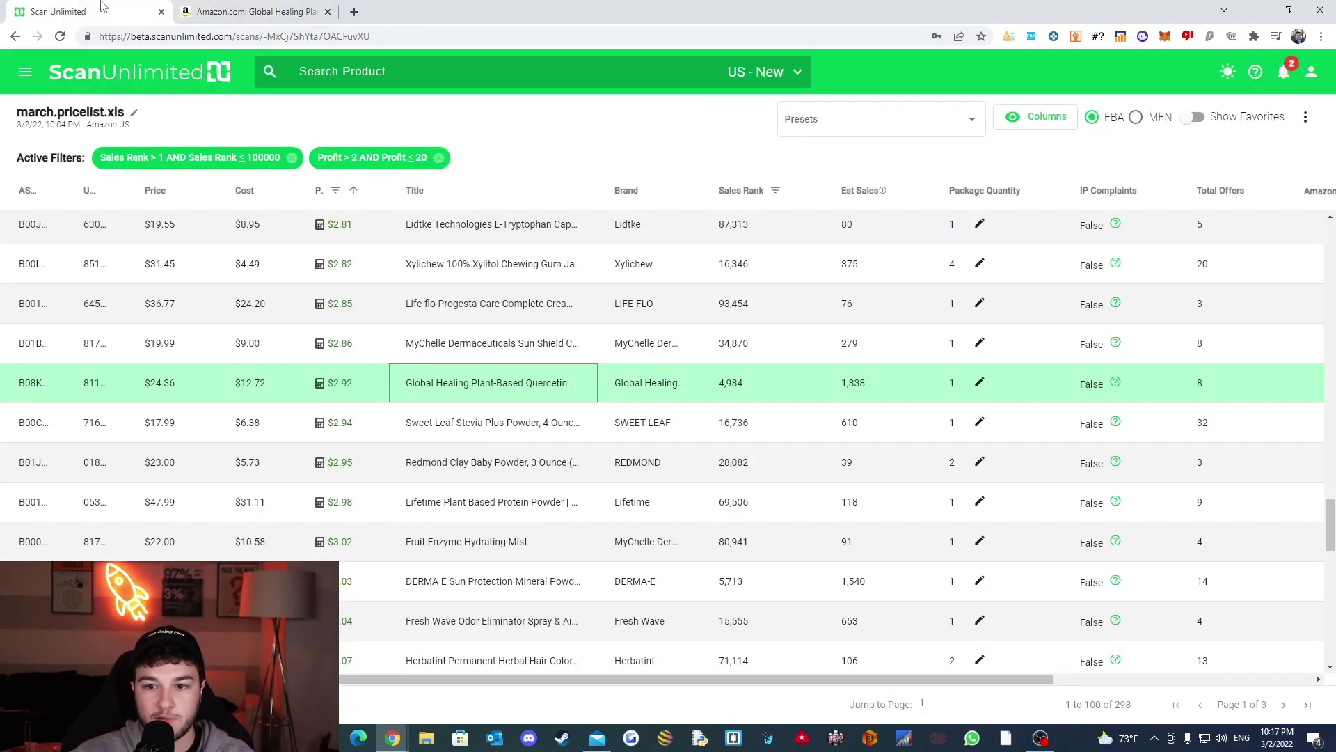
pyautogui.click(254, 11)
pyautogui.scroll(5, 1141, 534)
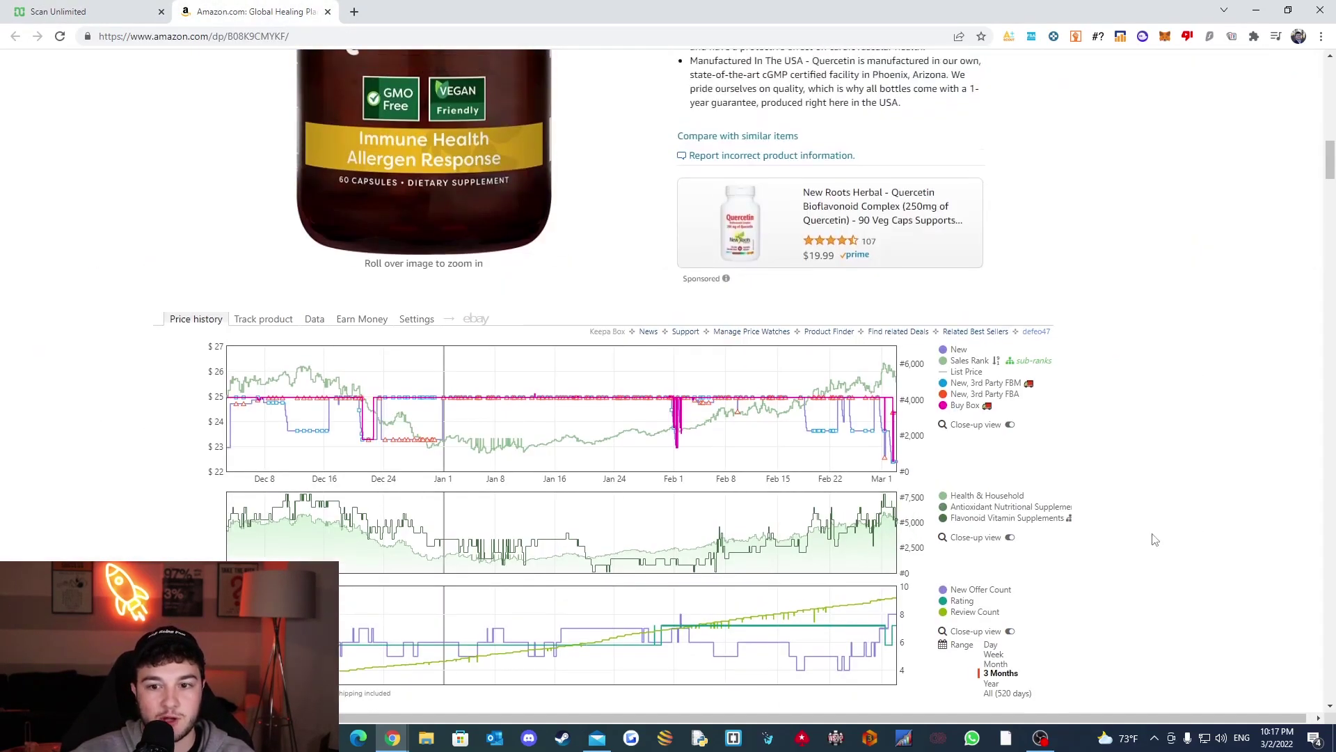
pyautogui.scroll(5, 1141, 534)
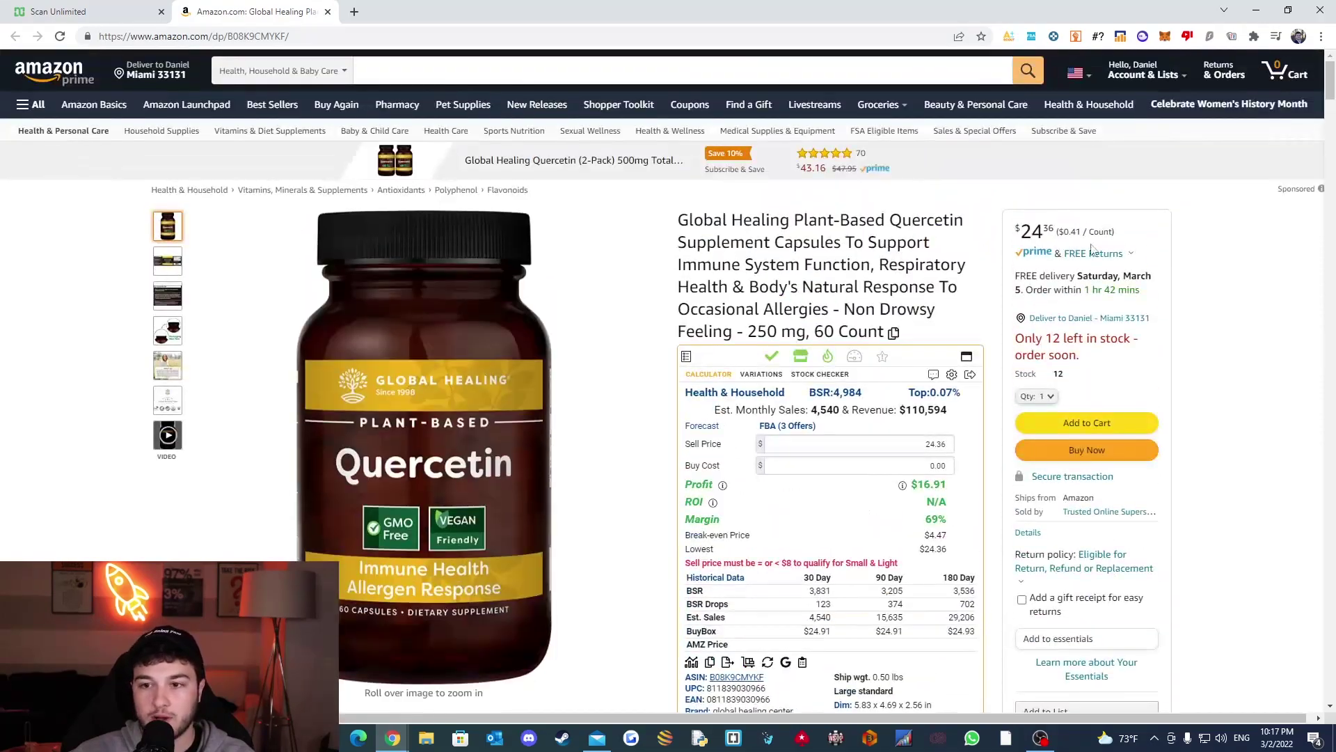
pyautogui.scroll(-10, 1201, 402)
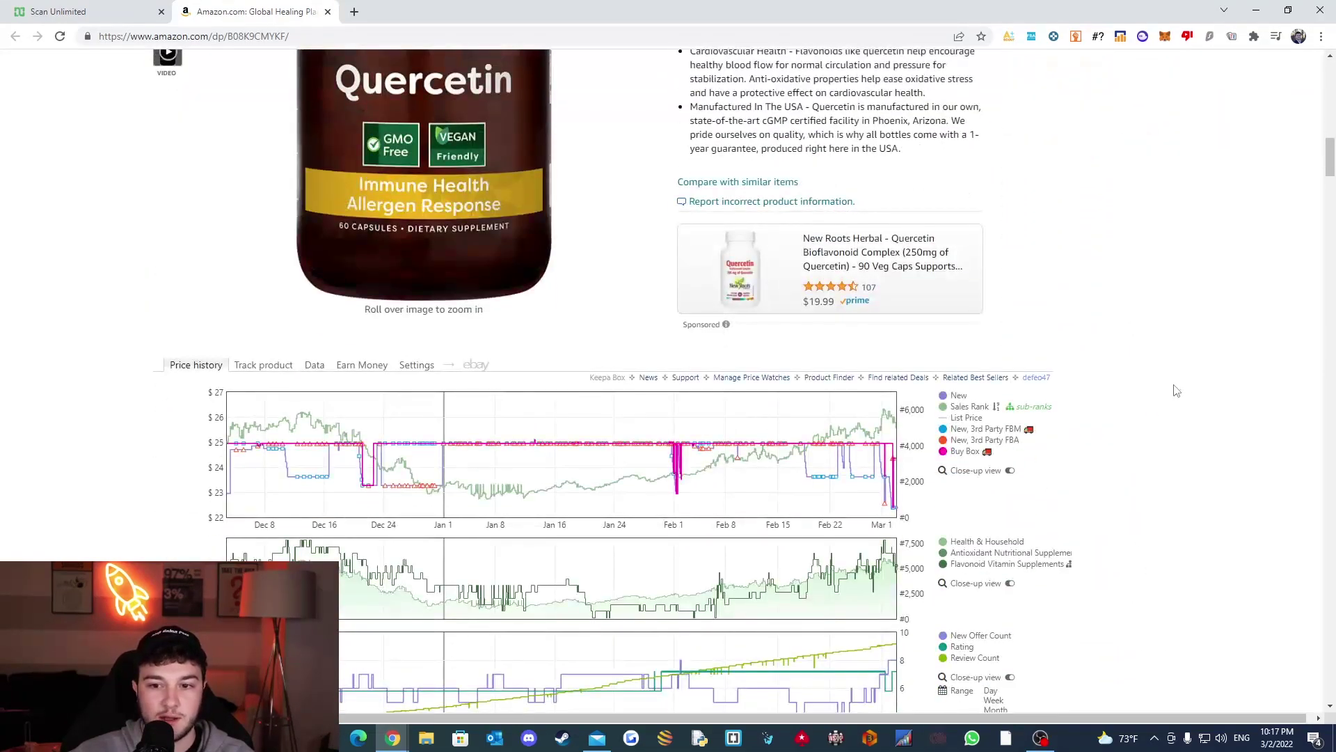
pyautogui.scroll(-1, 1148, 383)
pyautogui.moveTo(575, 376)
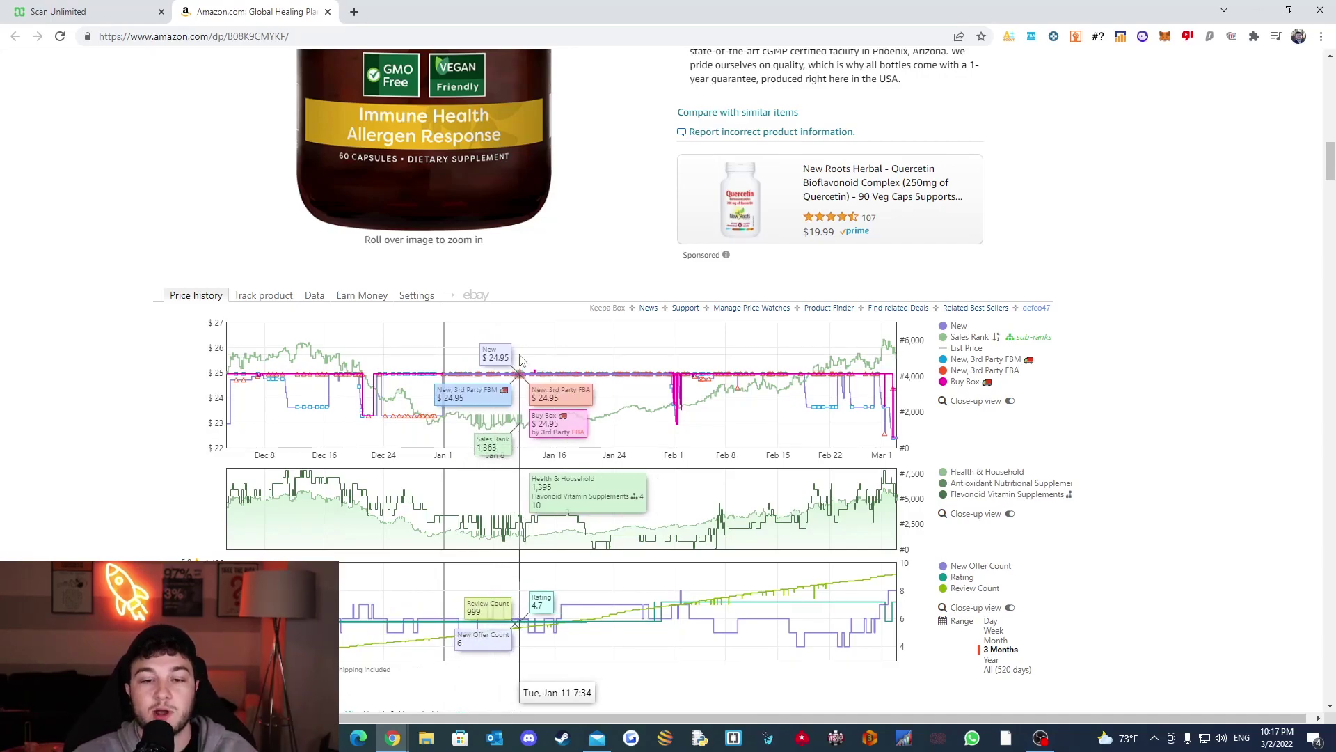
pyautogui.click(991, 659)
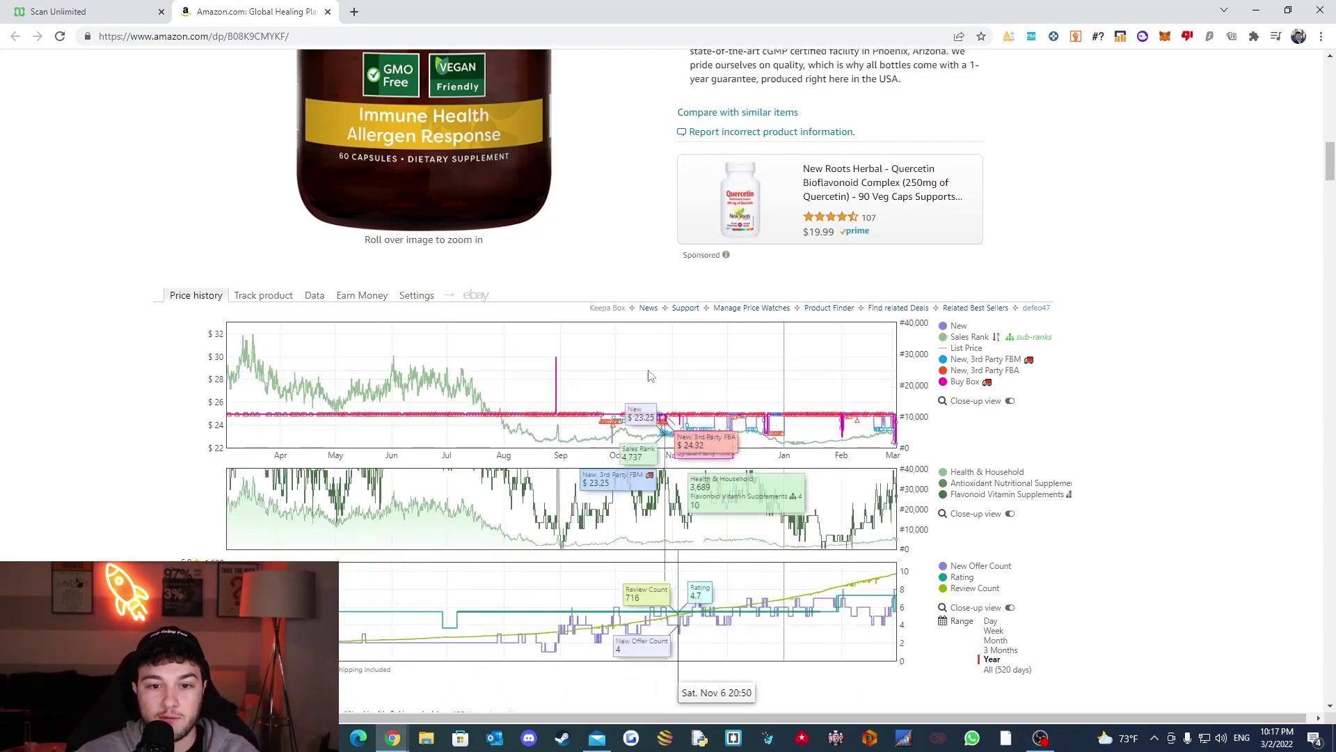
pyautogui.click(1001, 649)
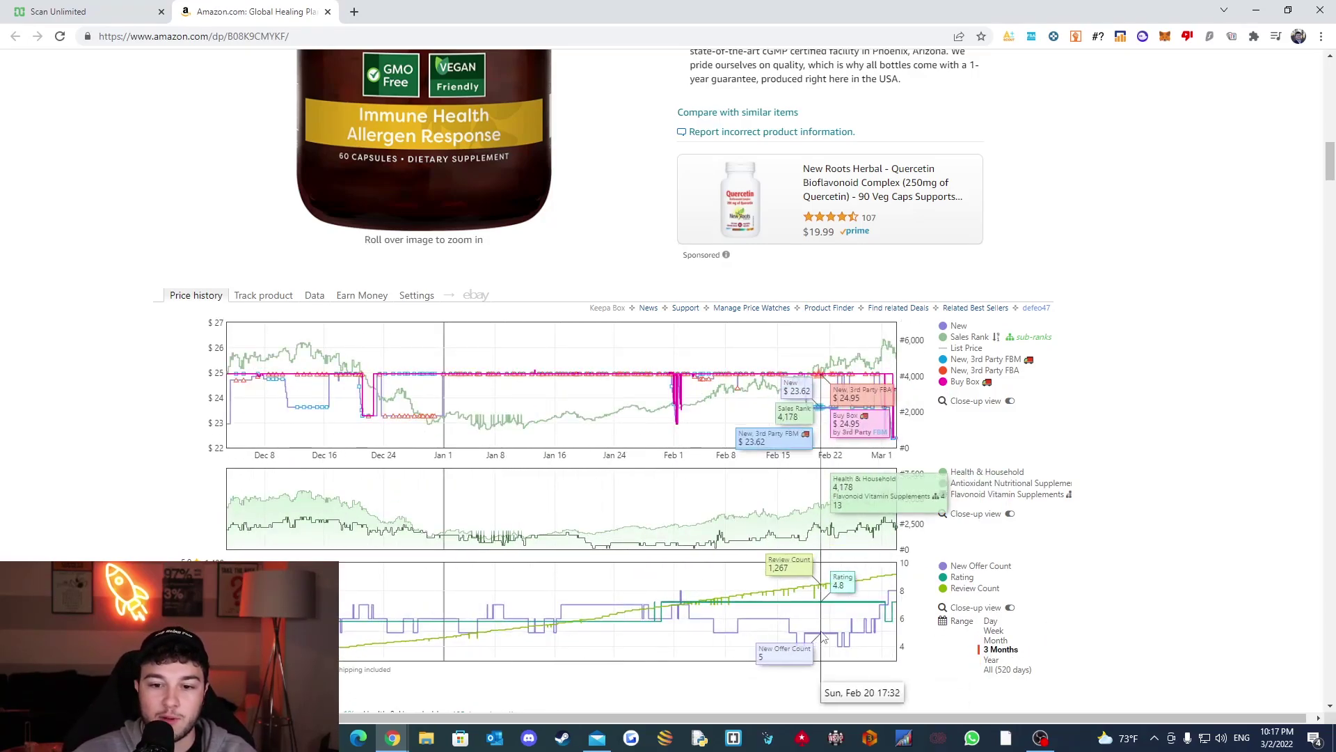
pyautogui.click(992, 659)
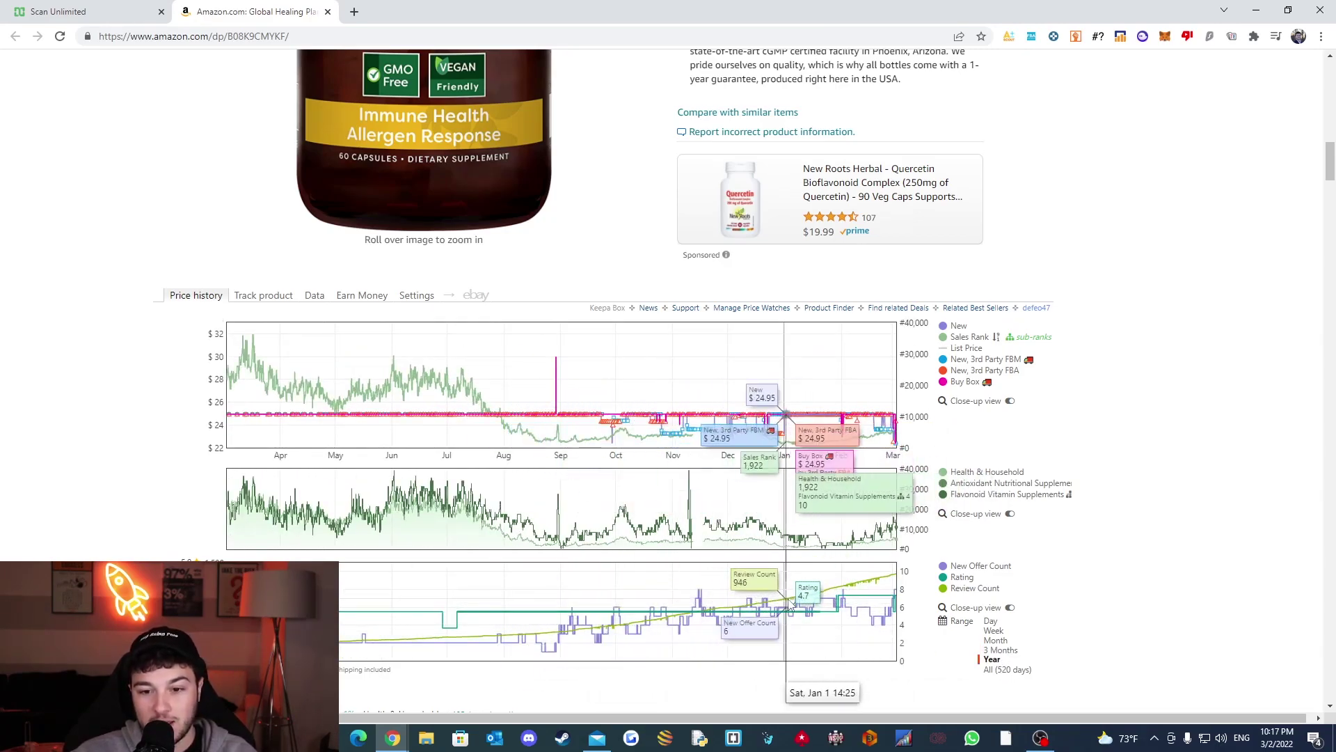
# - Scroll back to the top and return to the Scan Unlimited results
pyautogui.scroll(4, 829, 611)
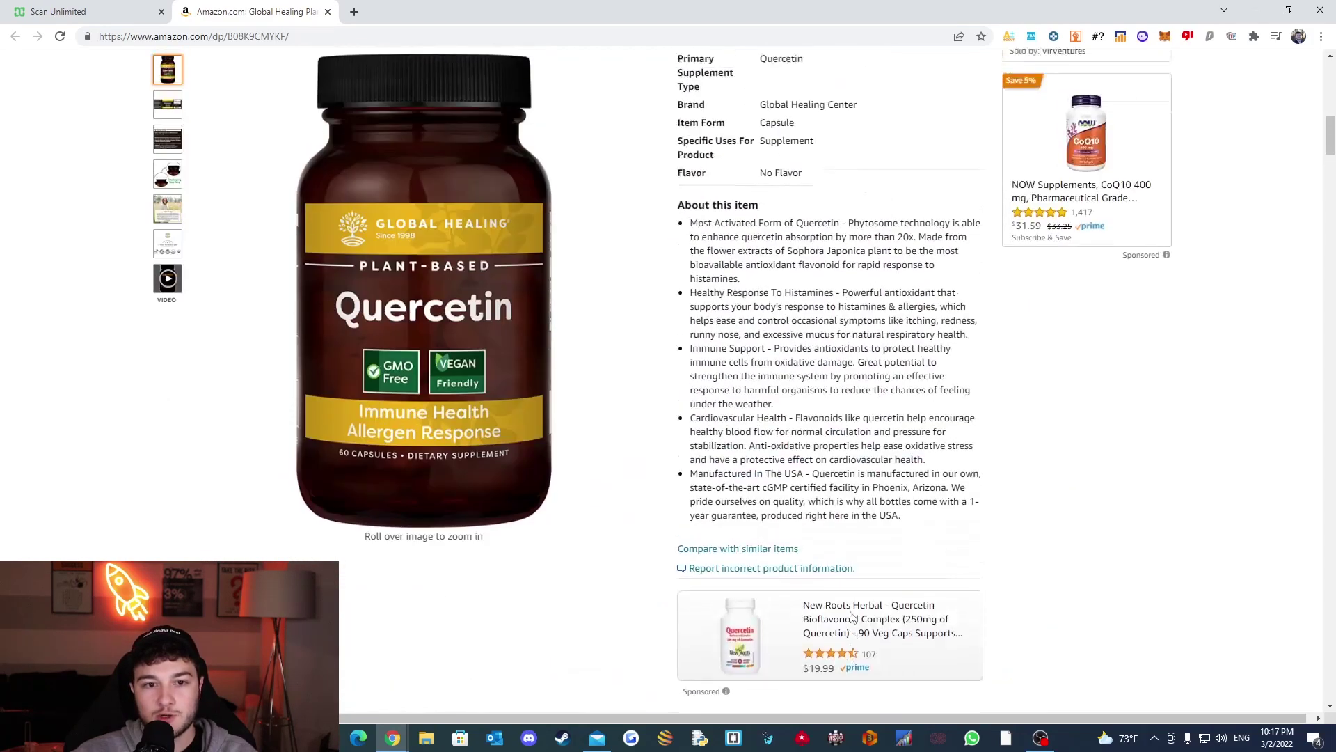
pyautogui.scroll(5, 854, 617)
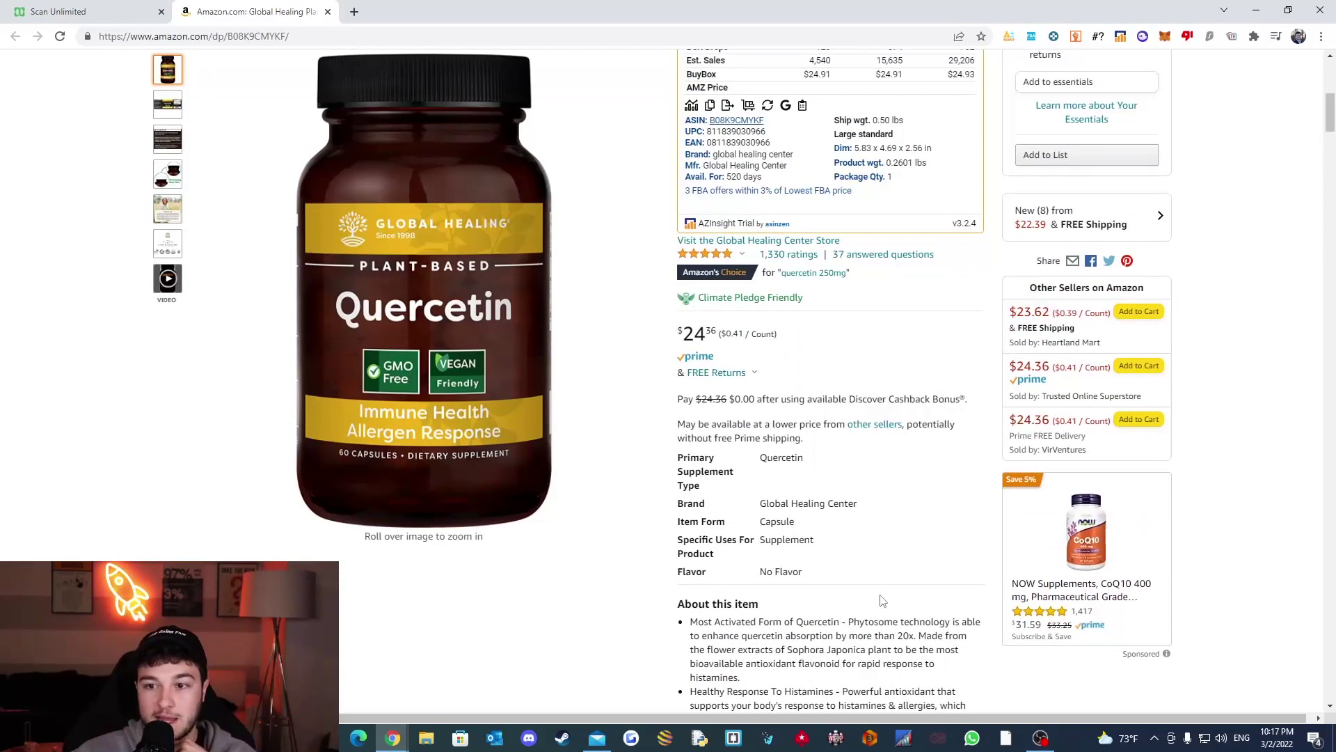
pyautogui.scroll(7, 881, 600)
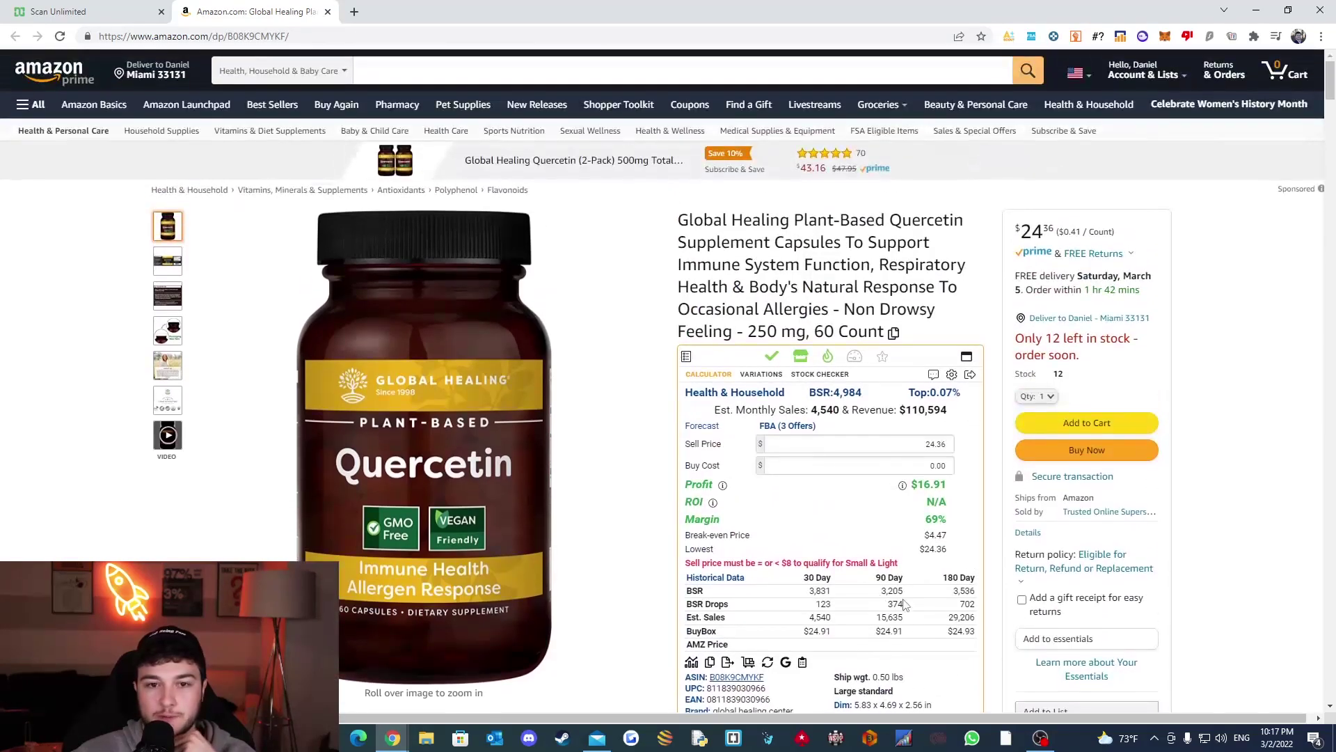
pyautogui.click(115, 15)
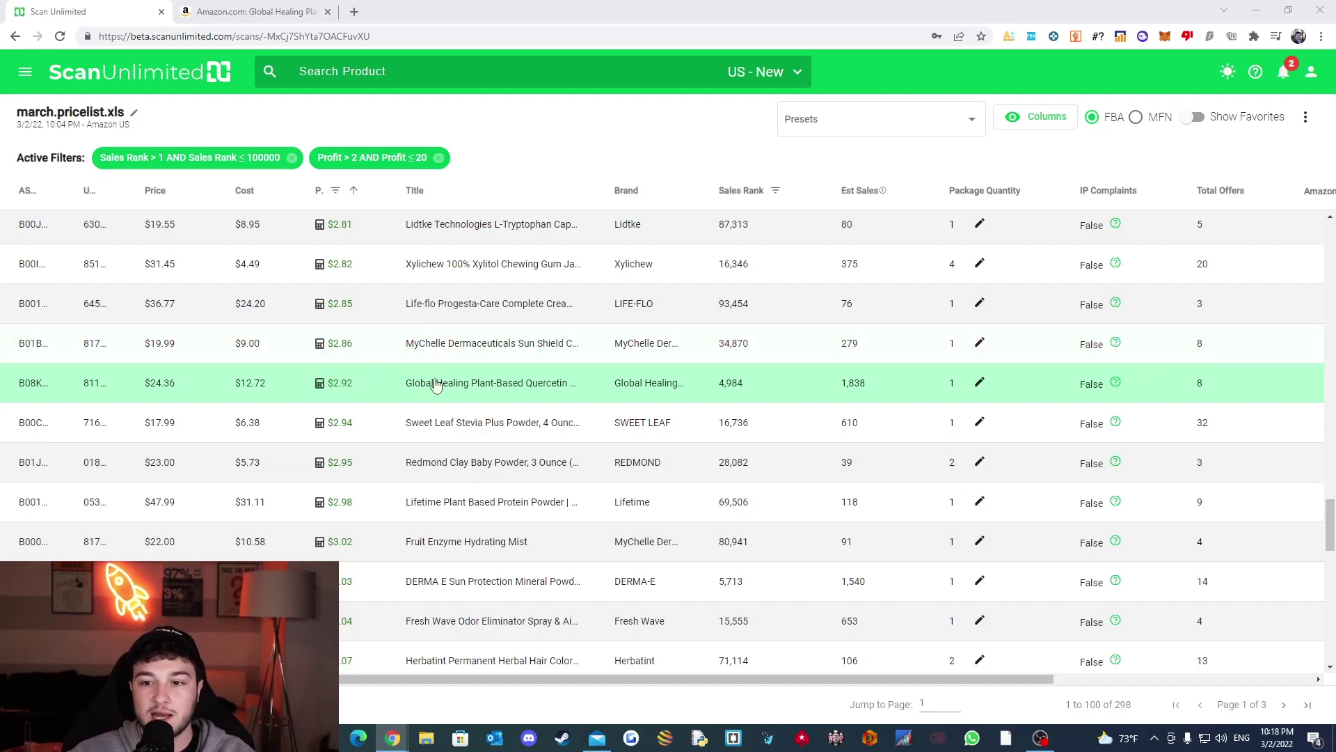
# - Scroll the results table left toward the Global Healing Quercetin row's checkbox
pyautogui.moveTo(585, 680)
pyautogui.mouseDown()
pyautogui.moveTo(787, 668)
pyautogui.moveTo(925, 640)
pyautogui.moveTo(451, 622)
pyautogui.mouseUp()
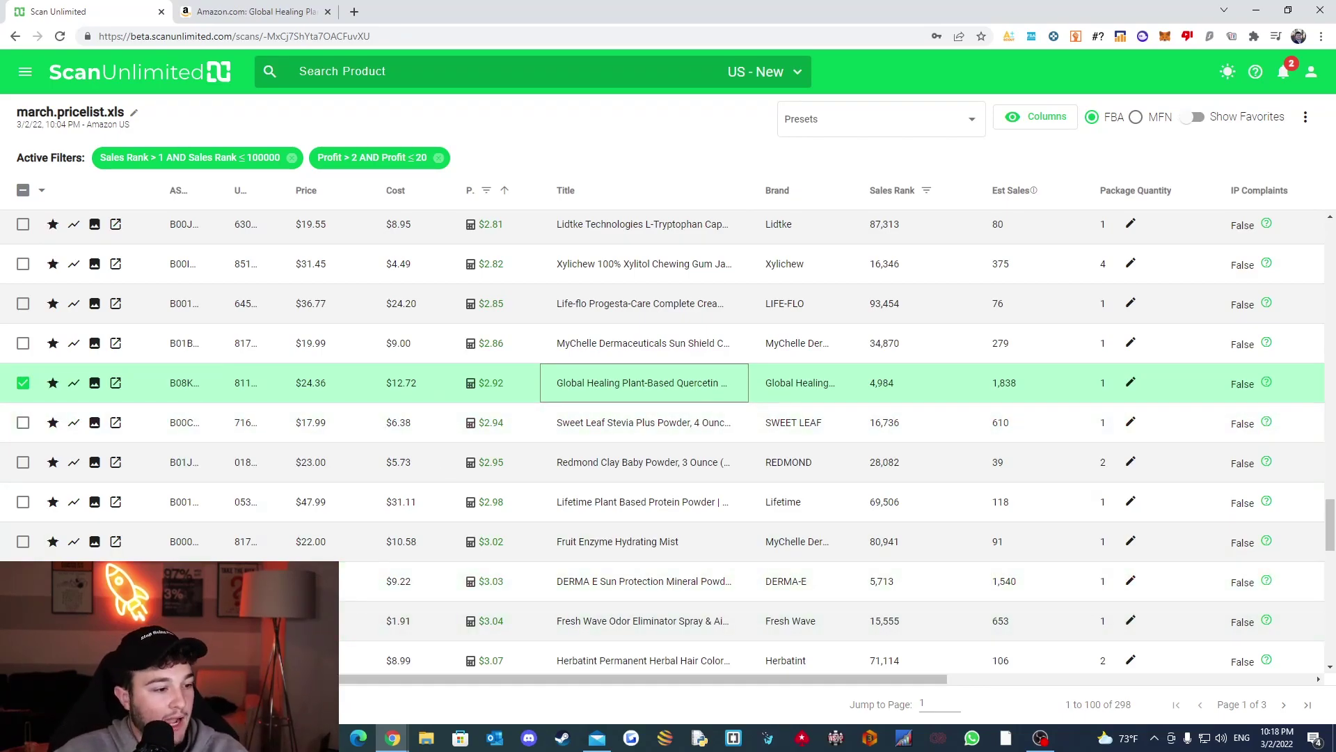
pyautogui.hotkey('alt', 'Tab')
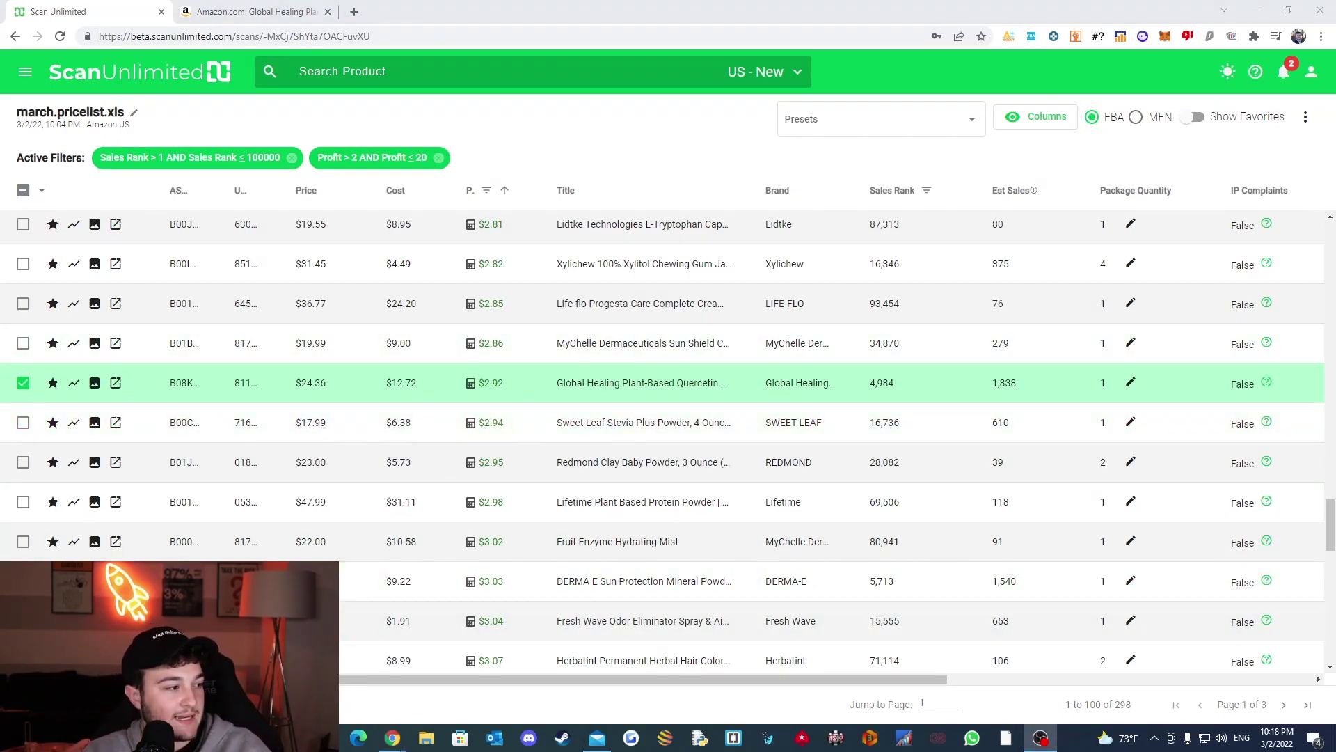